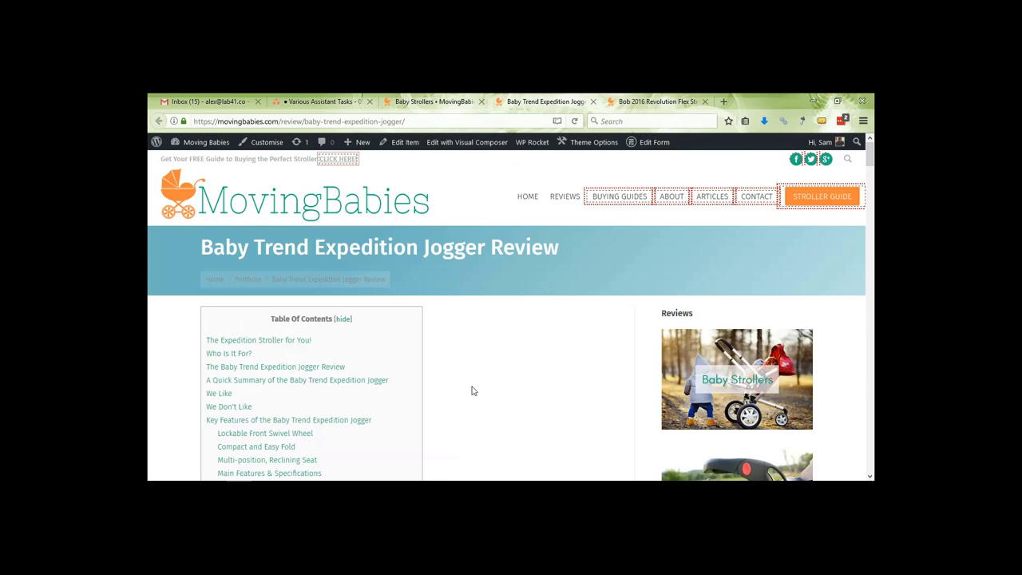
# Switch to Word, look at the example Affiliate - Product Review document, and read the Important Notes in the Affiliate - Product Review Template
pyautogui.moveTo(870, 159); pyautogui.dragTo(870, 429)
pyautogui.click(848, 463)
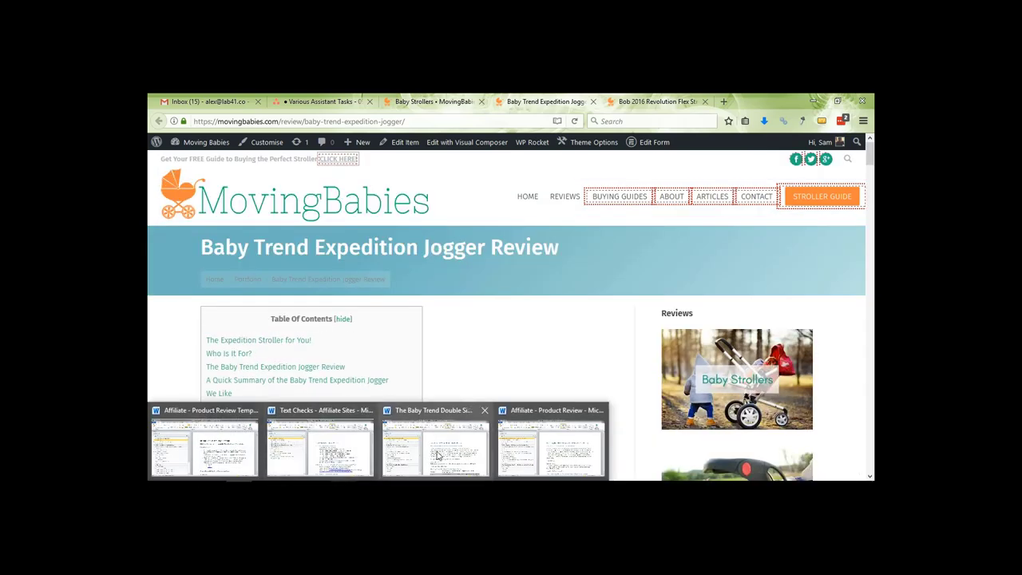
pyautogui.click(513, 455)
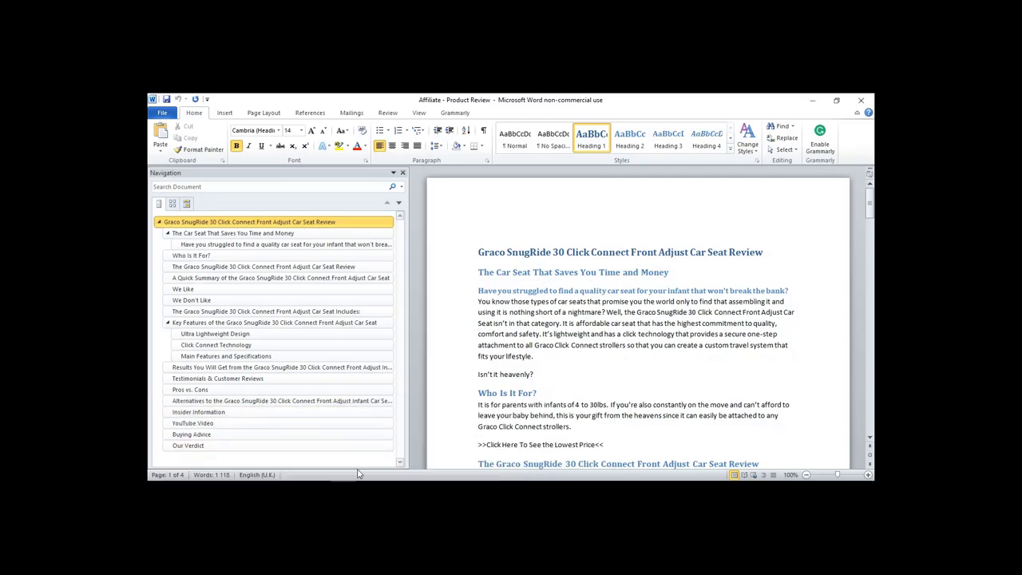
pyautogui.click(215, 448)
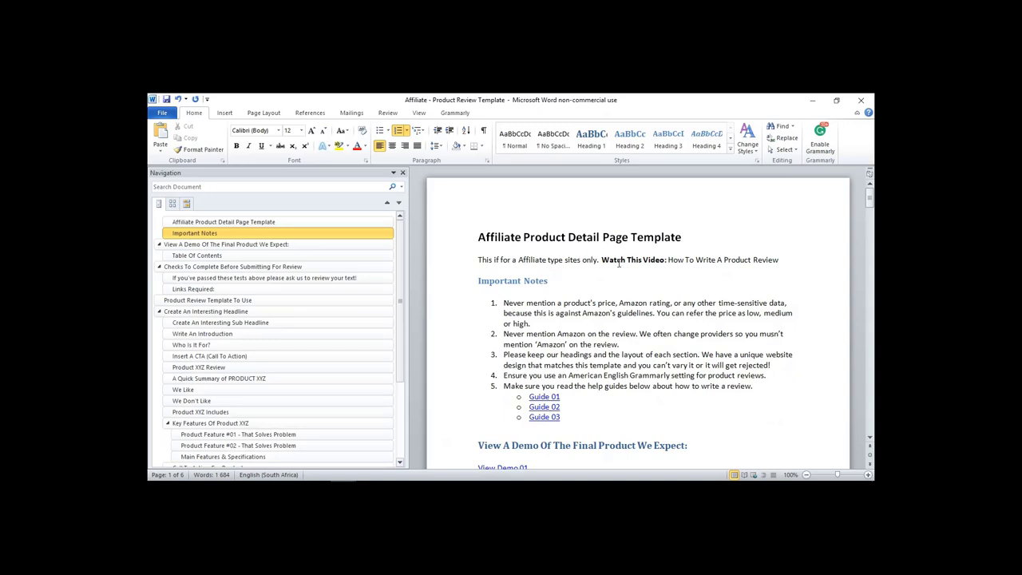
pyautogui.scroll(-1, 714, 259)
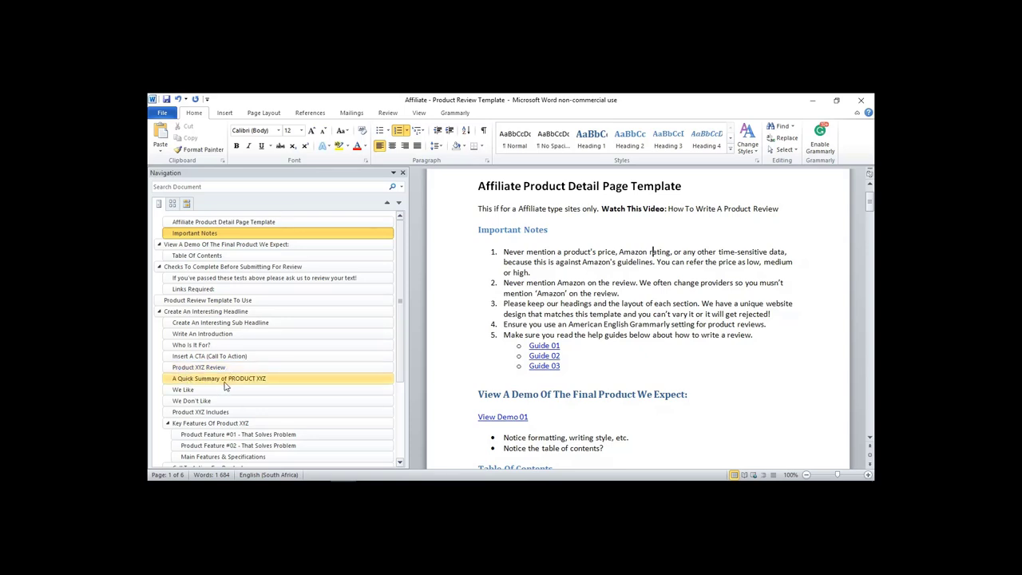
# Switch to the browser and examine the table of contents on the Baby Trend Expedition Jogger Review page
pyautogui.hotkey('alt', 'Tab')
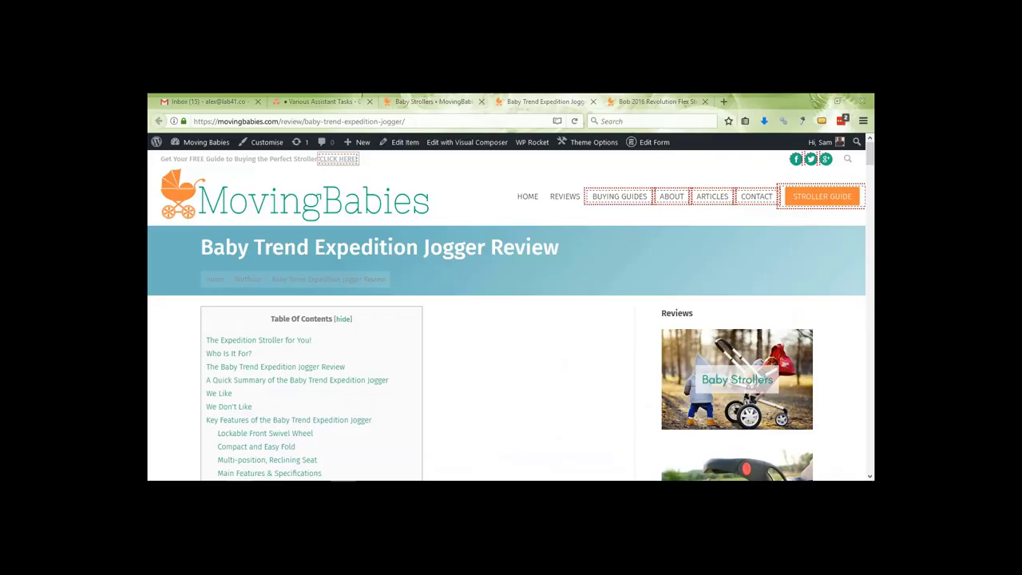
pyautogui.scroll(-5, 205, 368)
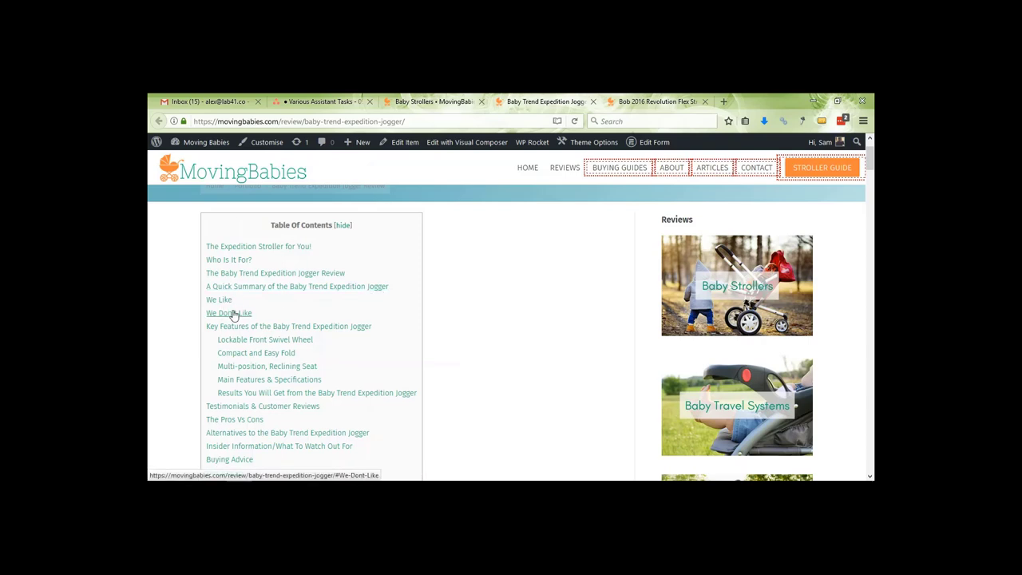
pyautogui.moveTo(379, 489)
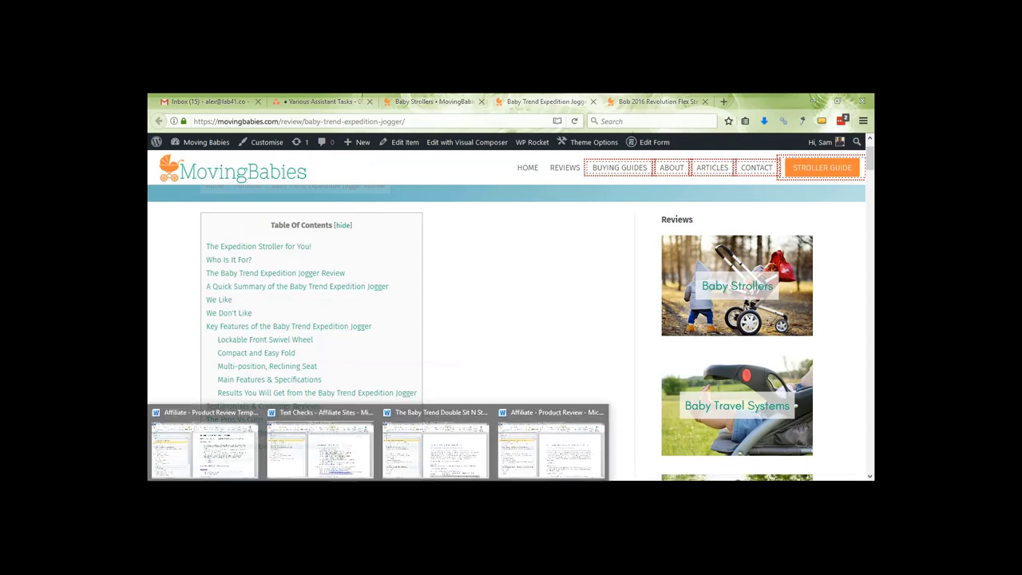
# Switch back to the Affiliate - Product Review Template in Word, examine its heading outline, and show the Navigation Pane display option
pyautogui.click(204, 447)
pyautogui.scroll(-6, 223, 302)
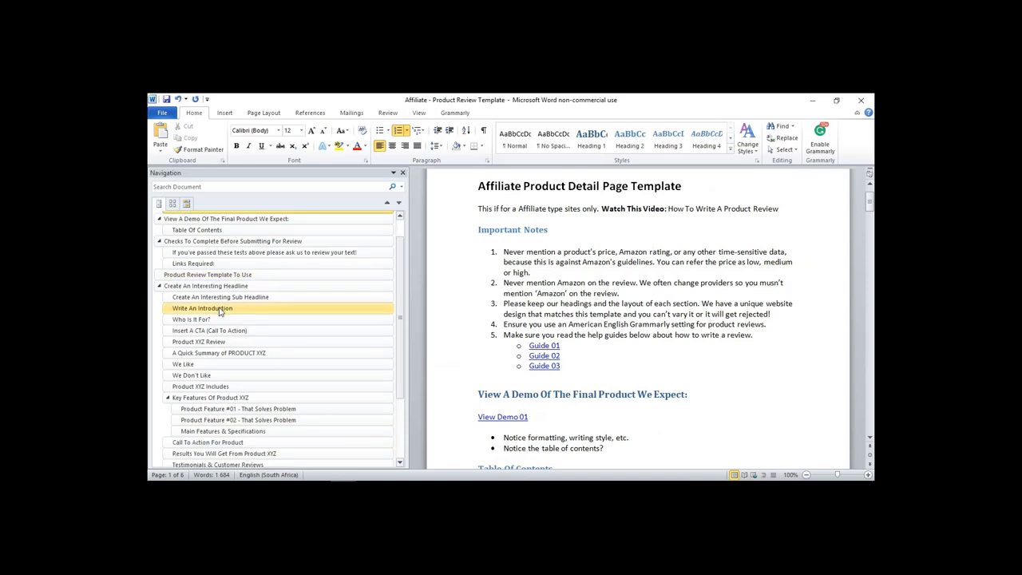
pyautogui.scroll(5, 272, 339)
pyautogui.scroll(1, 272, 339)
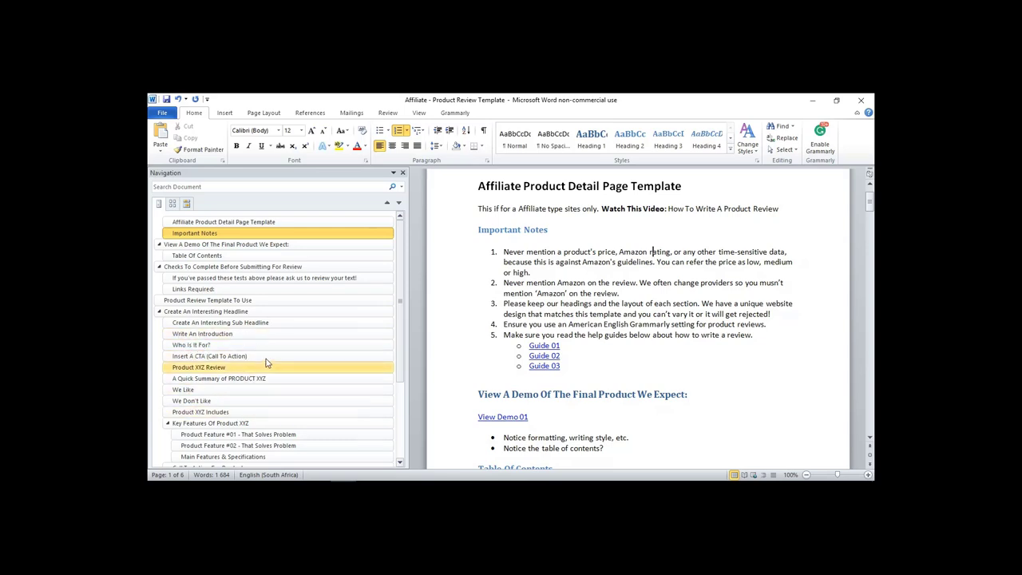
pyautogui.scroll(-2, 272, 360)
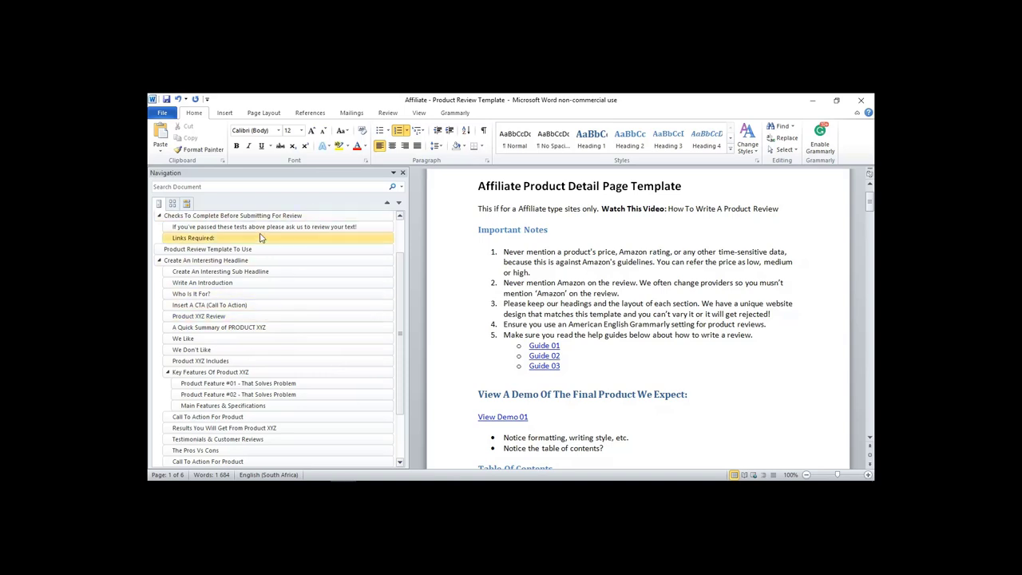
pyautogui.click(388, 113)
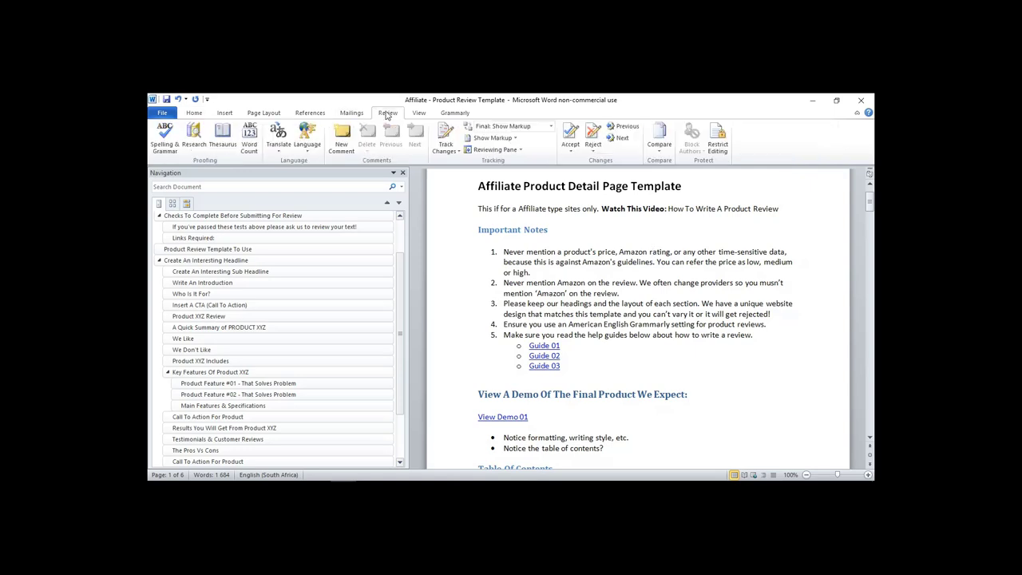
pyautogui.click(419, 114)
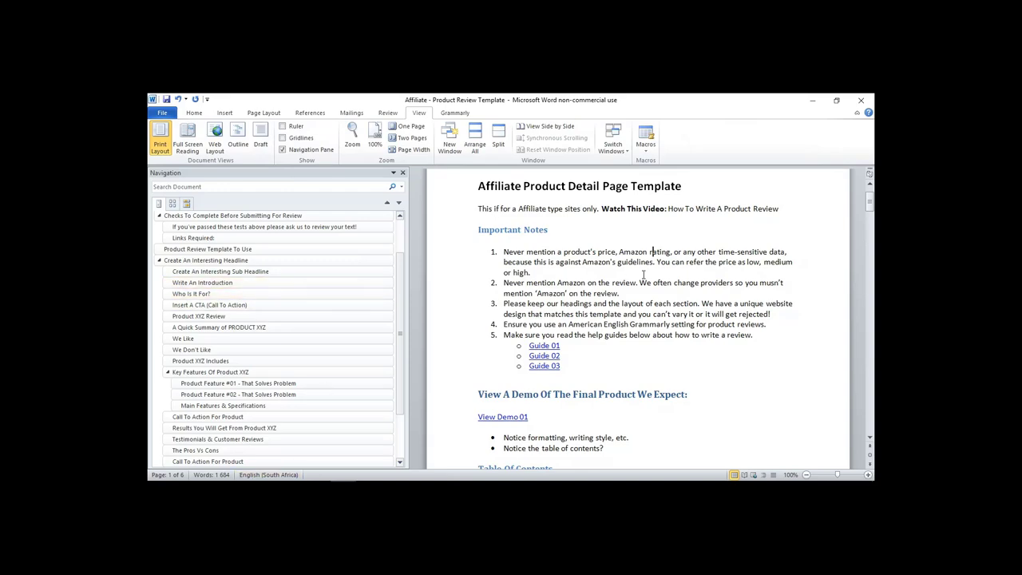
# Revisit the jogger review page in the browser, view the example product review in Word, and reopen the template's Important Notes
pyautogui.hotkey('alt', 'Tab')
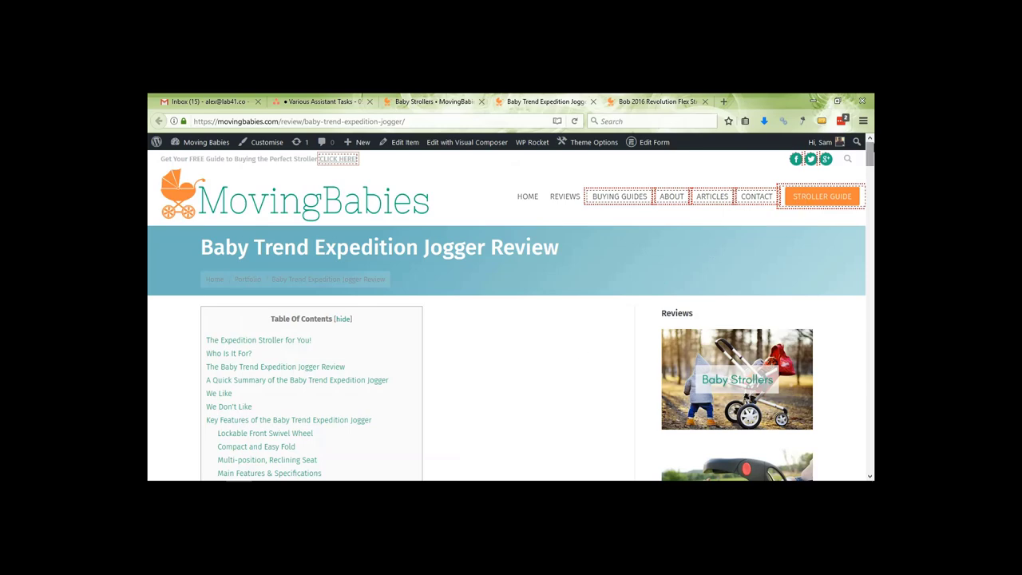
pyautogui.moveTo(872, 160)
pyautogui.mouseDown()
pyautogui.moveTo(871, 432)
pyautogui.moveTo(871, 155)
pyautogui.mouseUp()
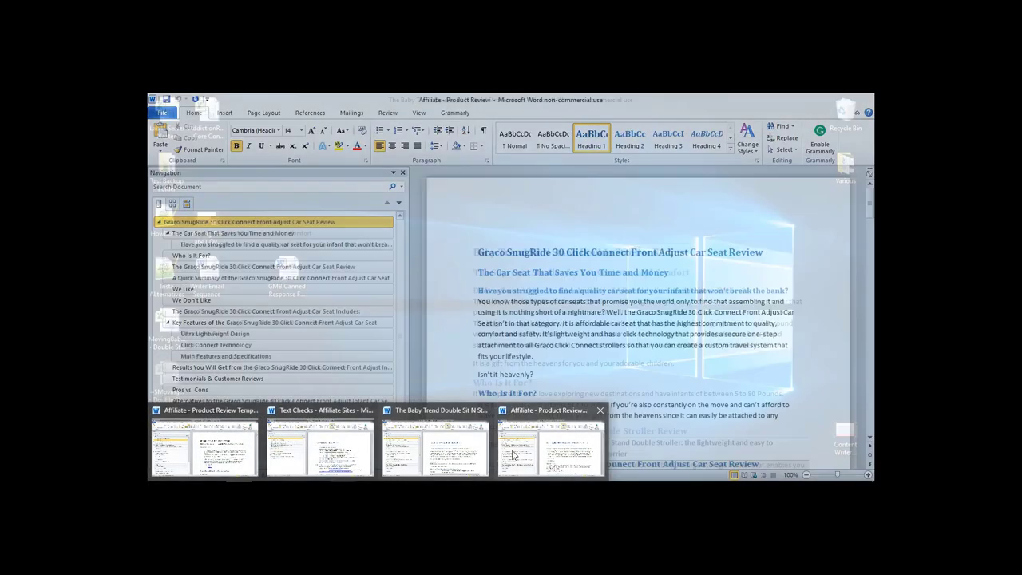
pyautogui.click(526, 453)
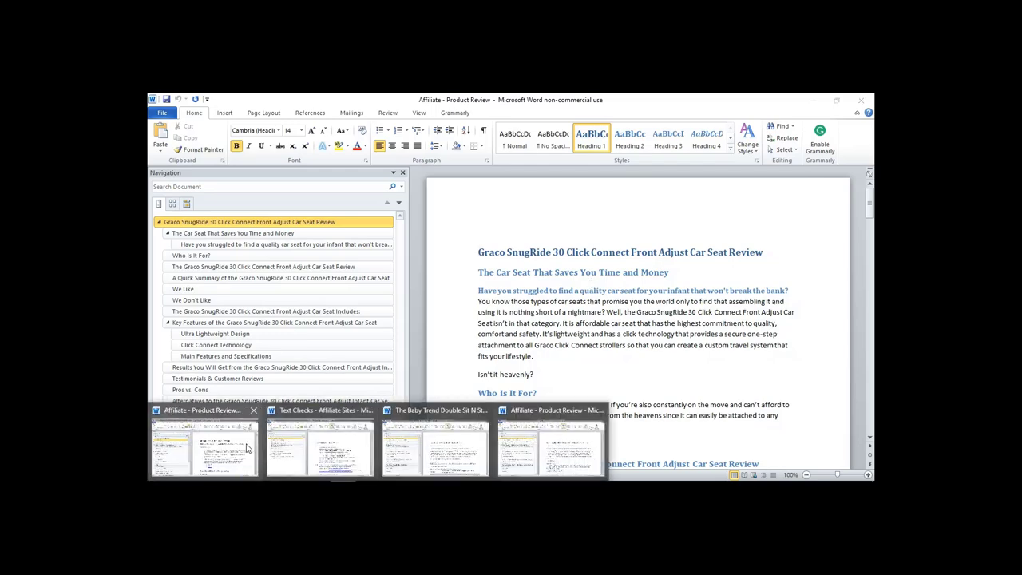
pyautogui.click(248, 449)
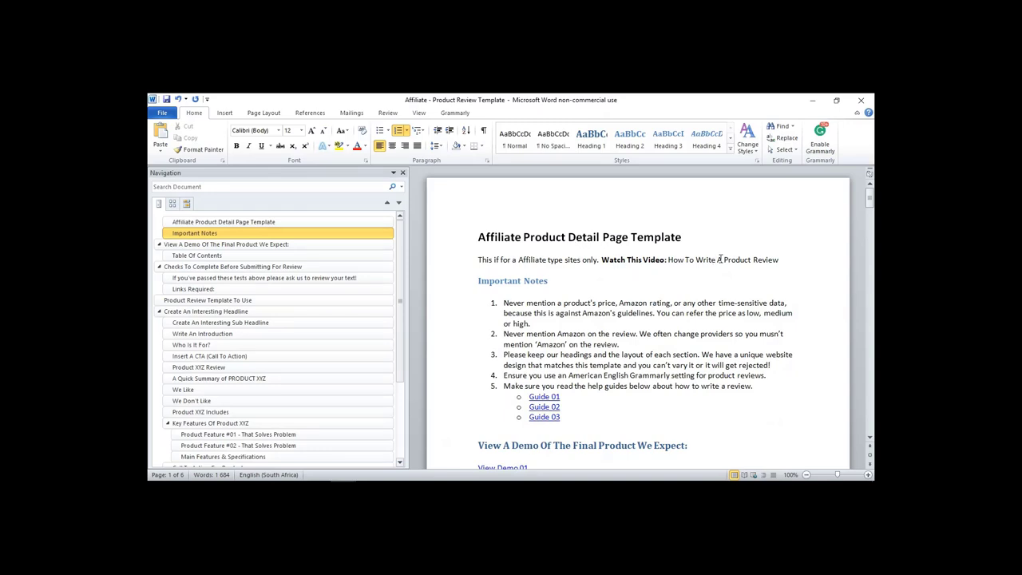
pyautogui.scroll(-1, 556, 346)
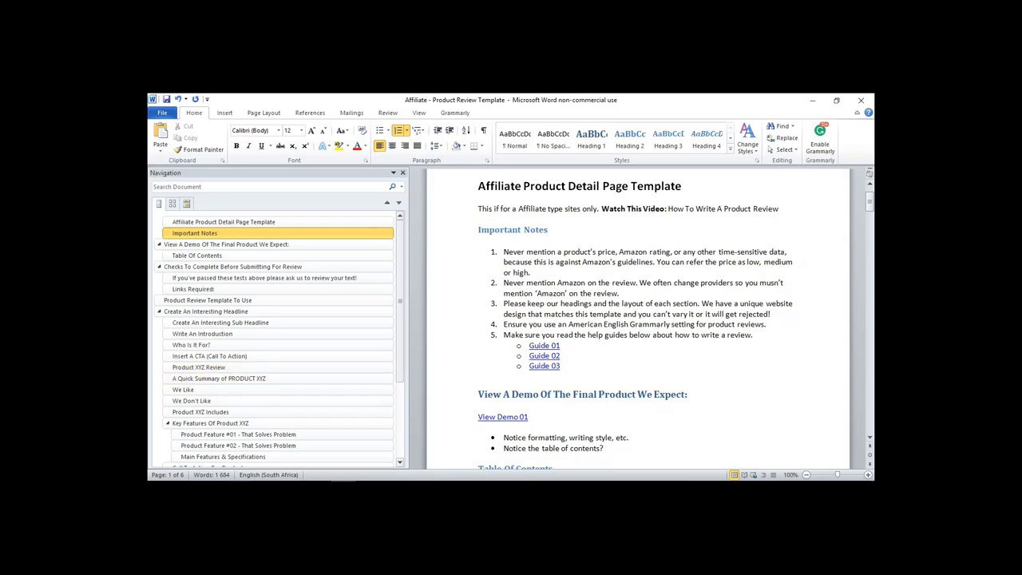
# Compare the jogger review page's table of contents in the browser with the template's heading outline in Word, and locate the Navigation Pane option
pyautogui.click(240, 443)
pyautogui.scroll(-2, 221, 376)
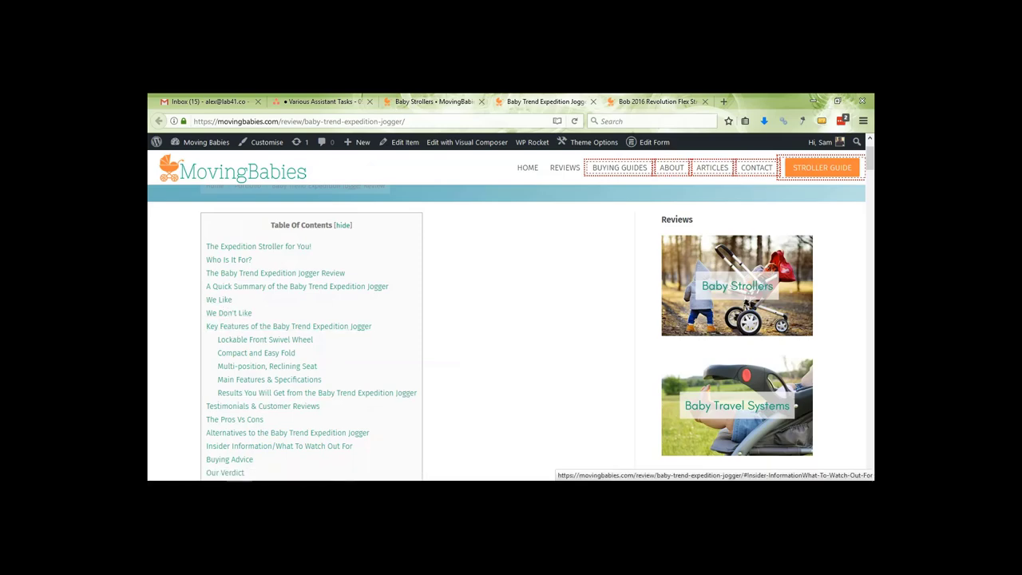
pyautogui.click(203, 450)
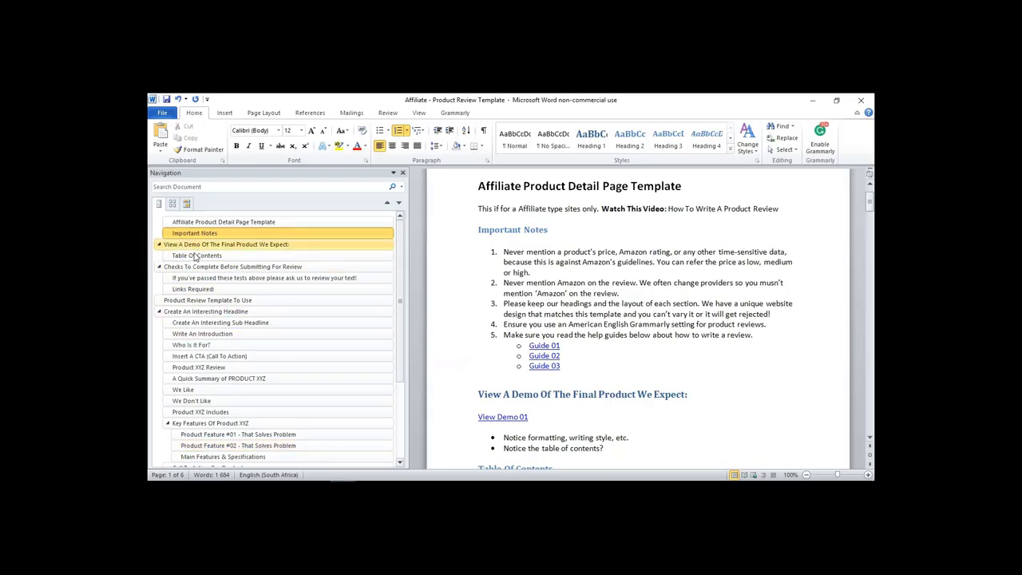
pyautogui.scroll(-4, 226, 305)
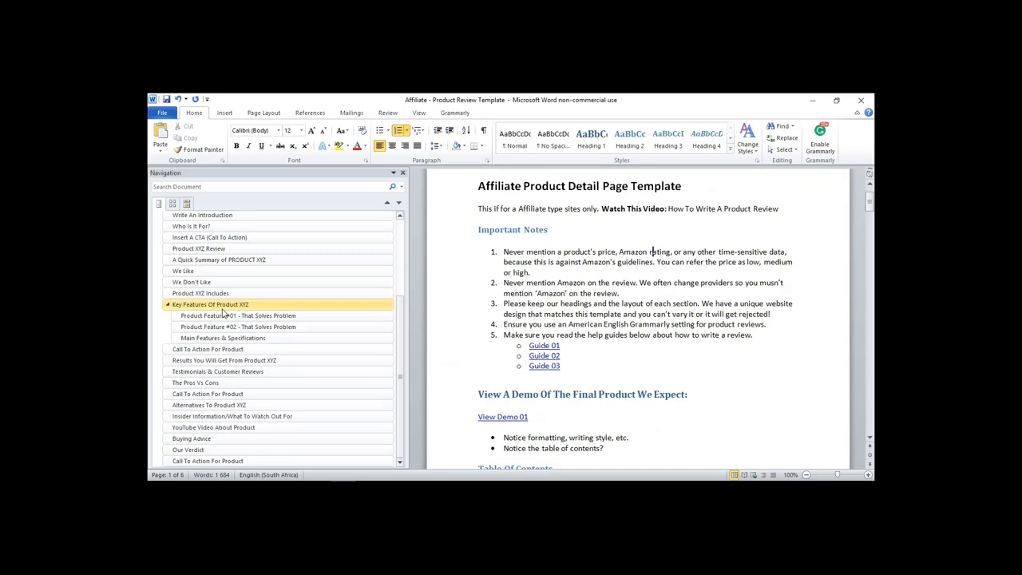
pyautogui.scroll(4, 240, 323)
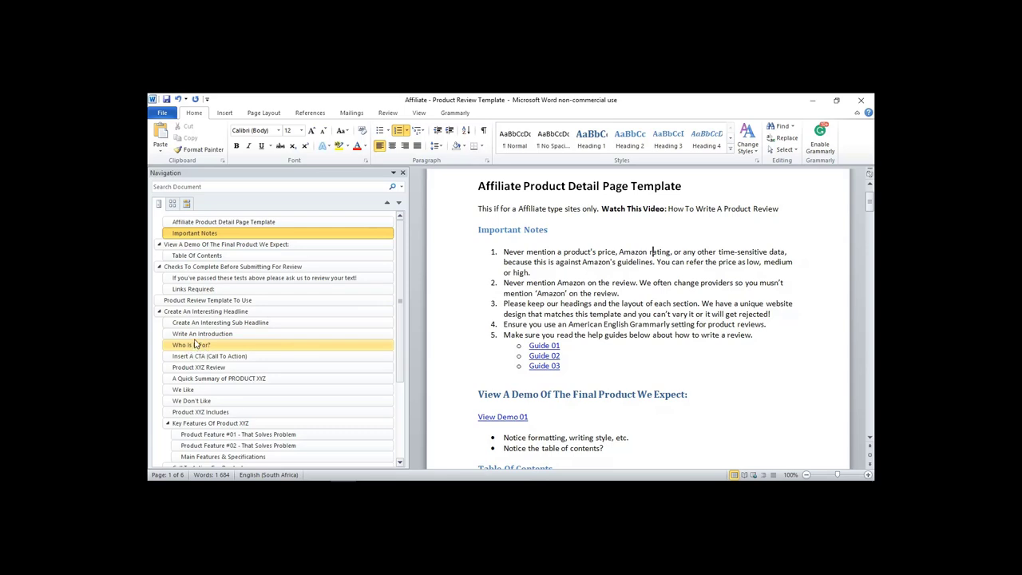
pyautogui.scroll(-2, 264, 383)
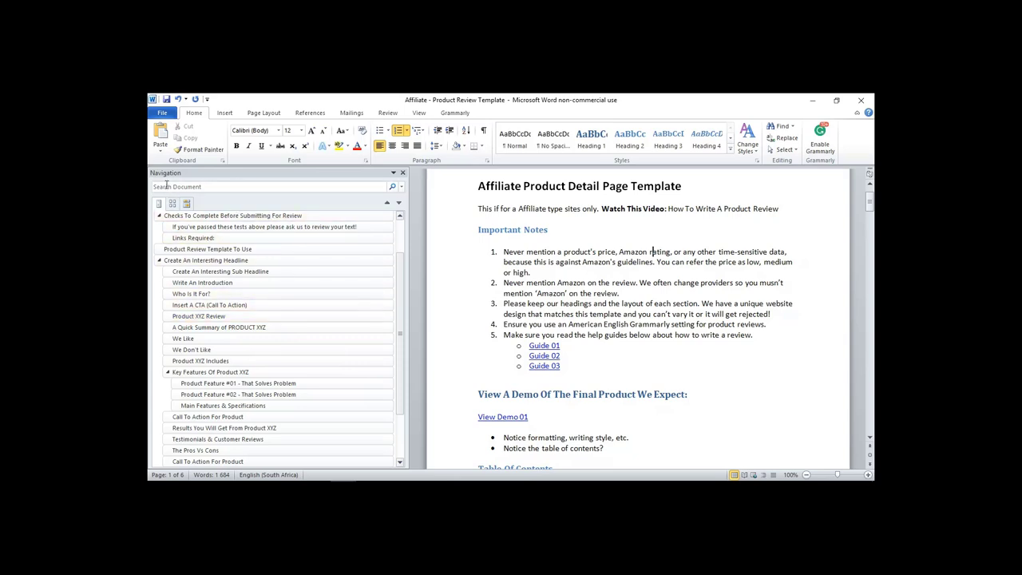
pyautogui.click(387, 113)
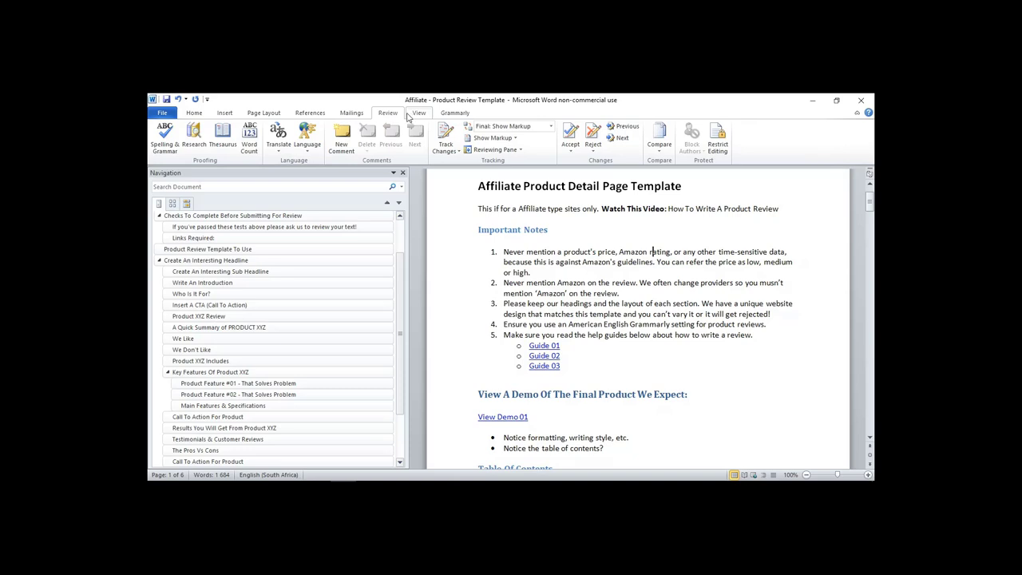
pyautogui.click(419, 116)
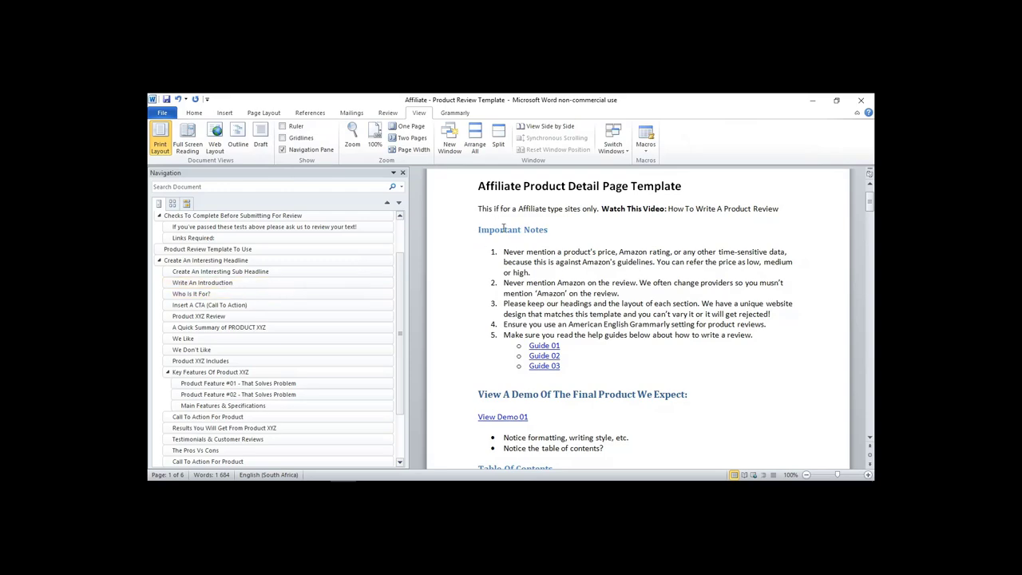
# Apply the Heading 2 style to the "Create An Interesting Sub Headline" line and remove its bold formatting
pyautogui.scroll(-12, 504, 229)
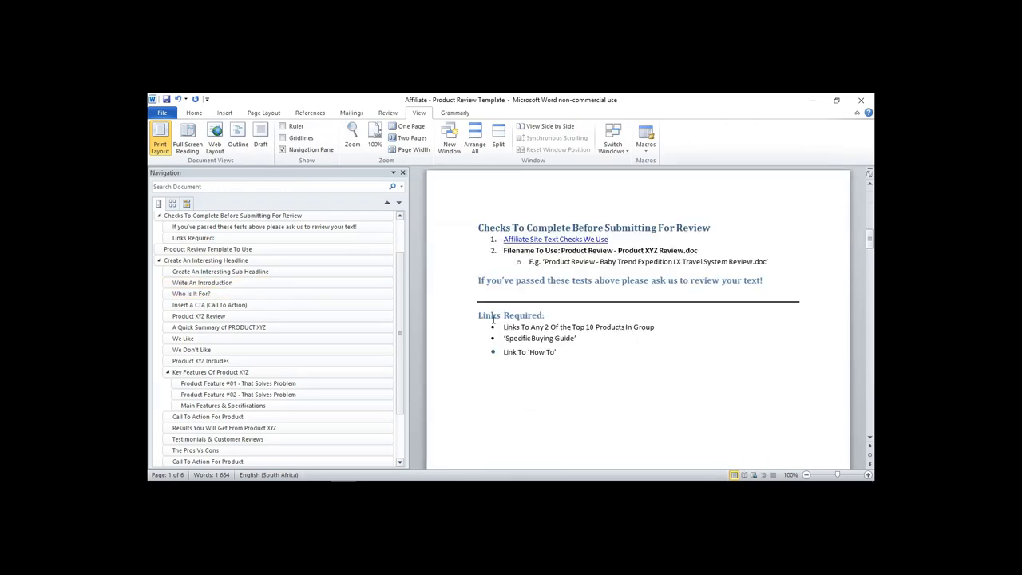
pyautogui.scroll(-10, 494, 317)
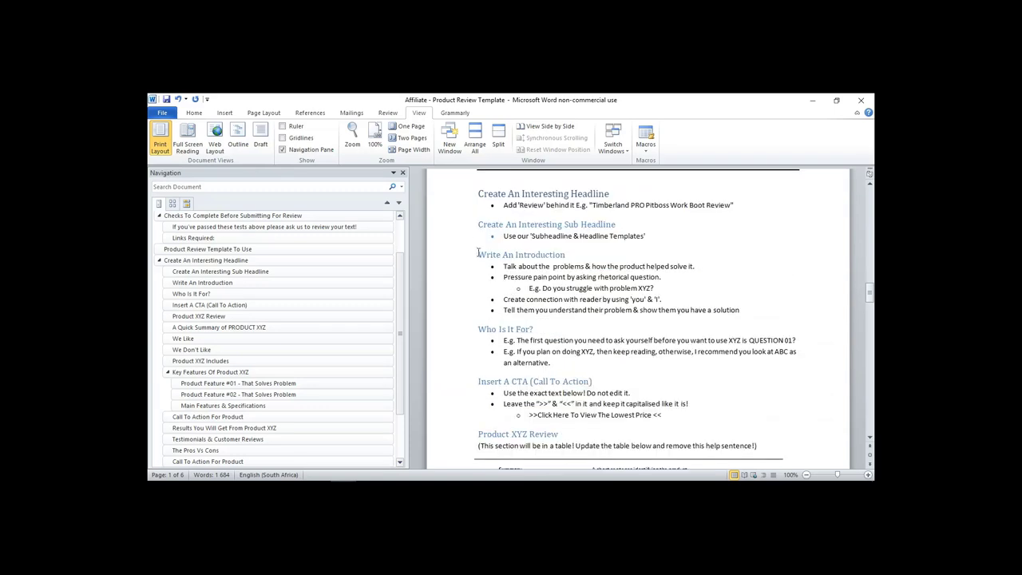
pyautogui.click(476, 224)
pyautogui.click(194, 113)
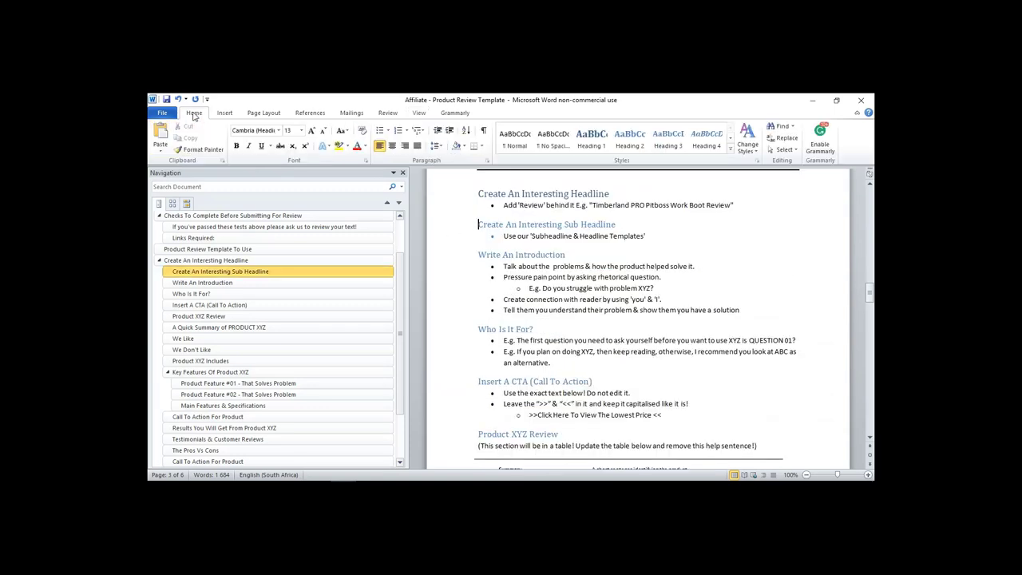
pyautogui.moveTo(621, 222); pyautogui.dragTo(477, 224)
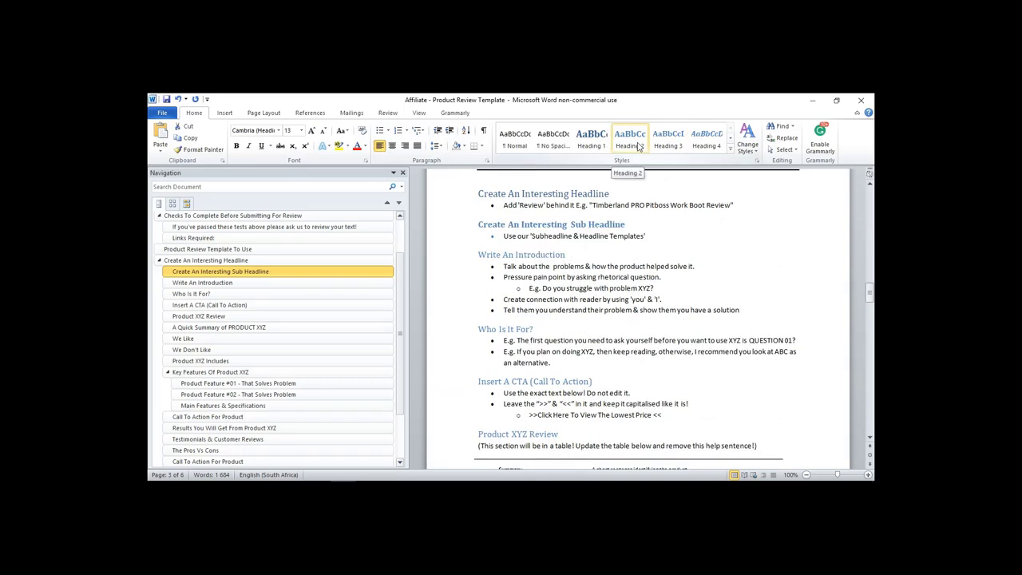
pyautogui.click(639, 144)
pyautogui.tripleClick(601, 226)
pyautogui.click(237, 146)
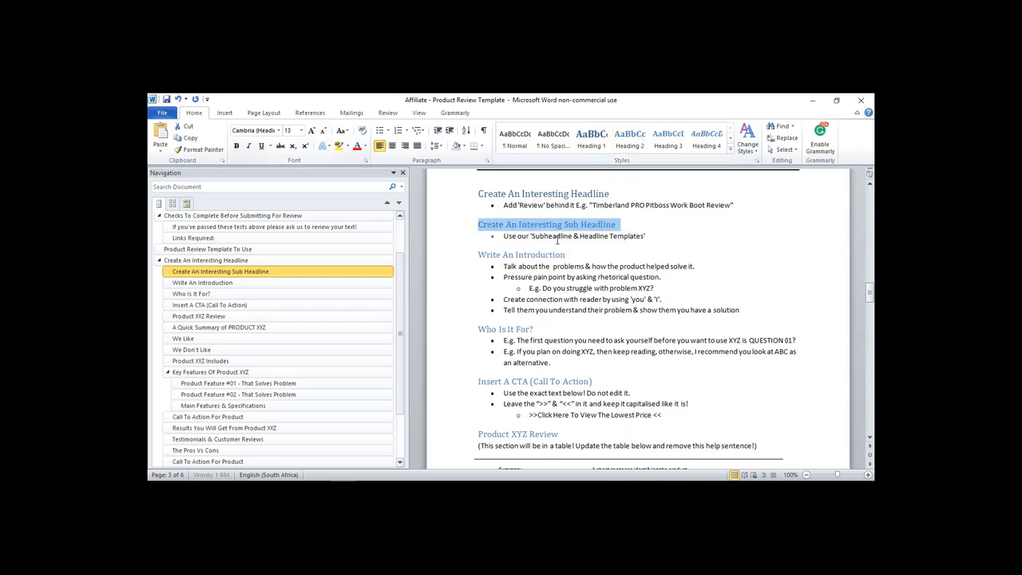
pyautogui.click(557, 237)
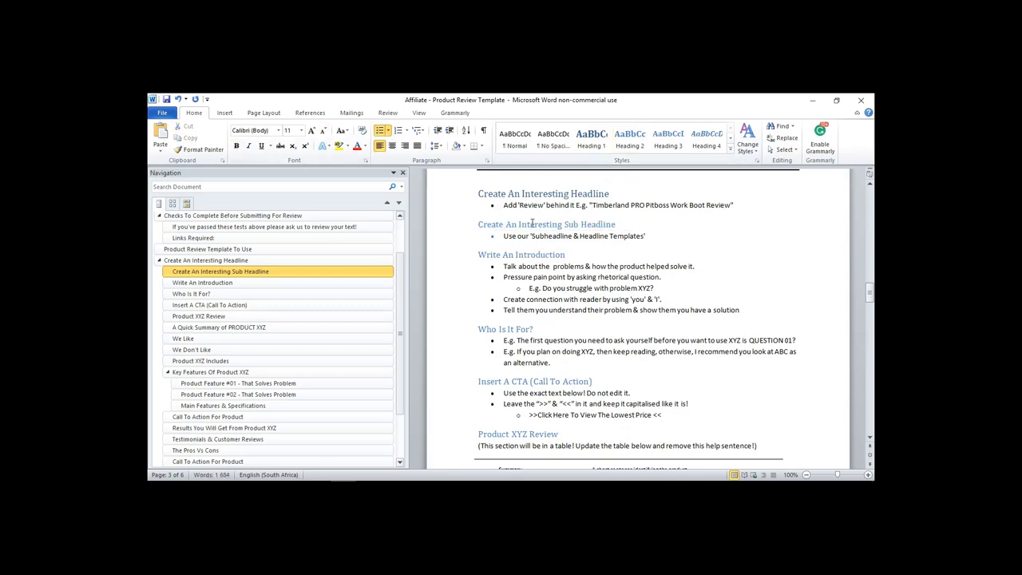
pyautogui.click(531, 225)
# Try the Heading 3 style on "Product Feature #01 - That Solves Problem", undo it, and return to the template's first page
pyautogui.click(199, 385)
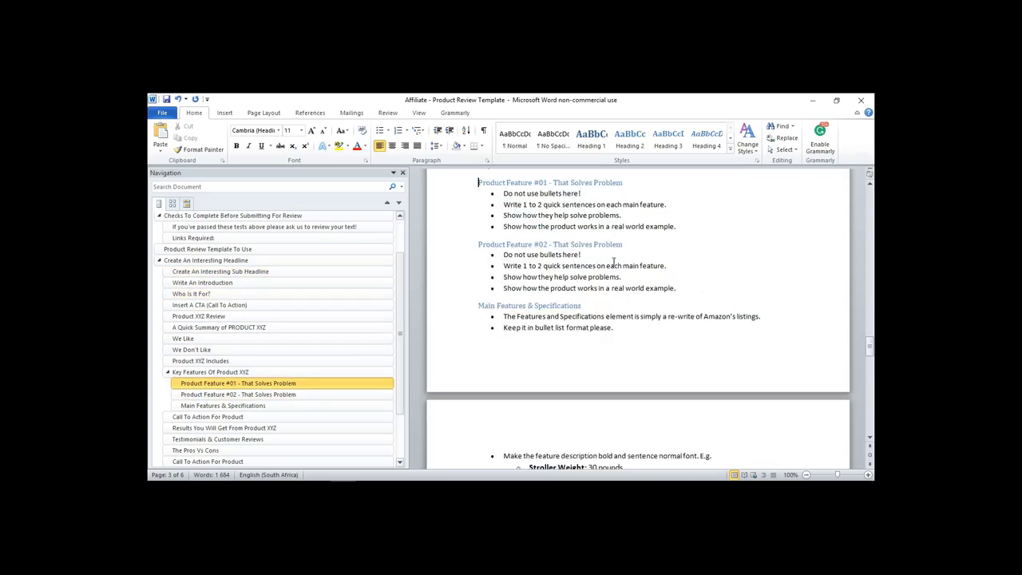
pyautogui.click(464, 184)
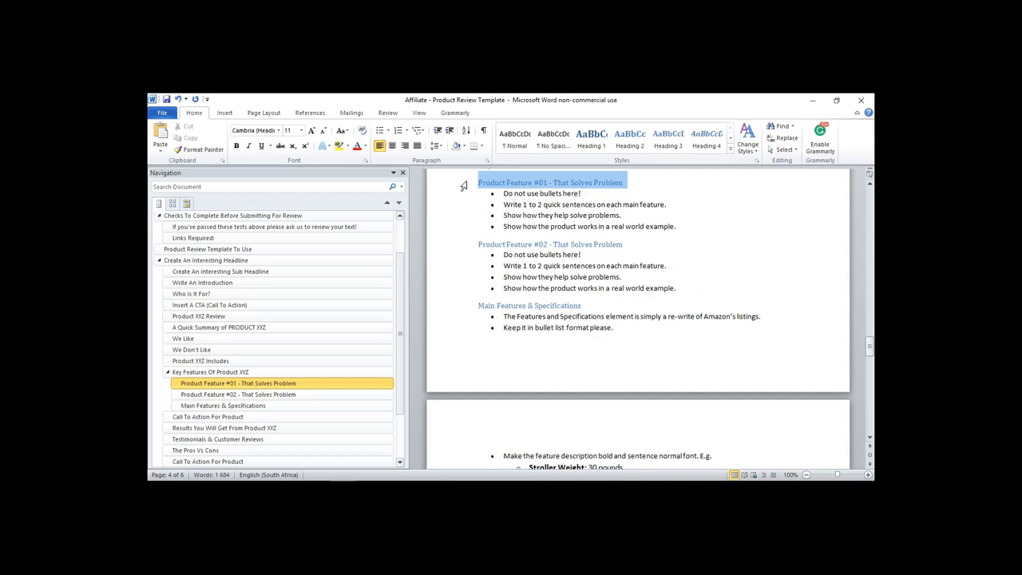
pyautogui.click(667, 137)
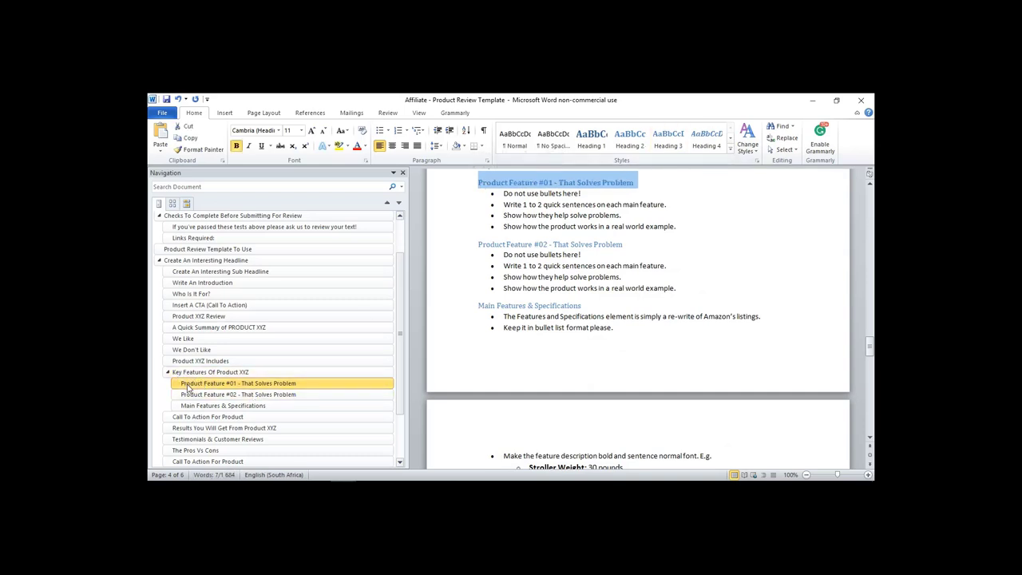
pyautogui.hotkey('ctrl', 'z')
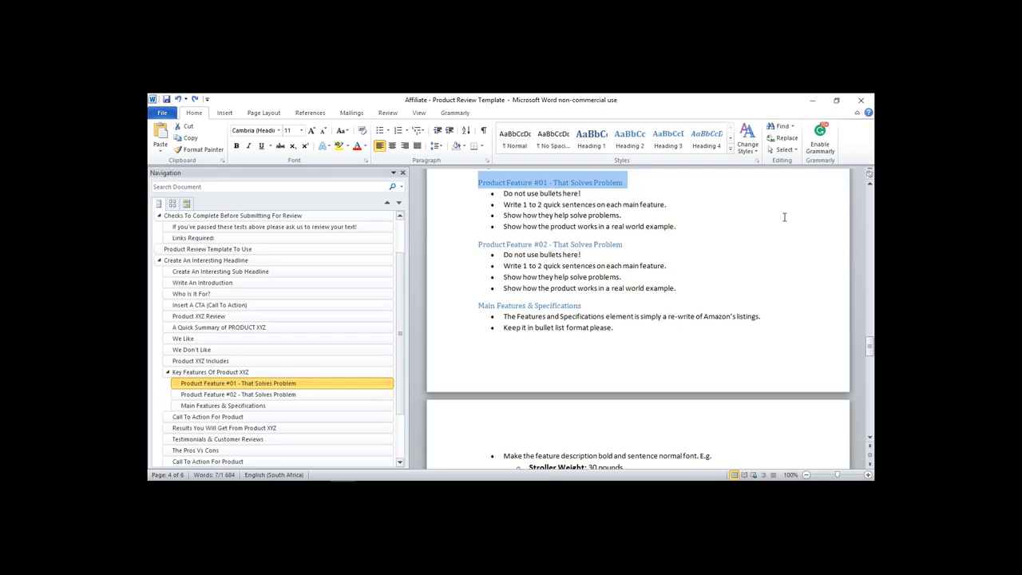
pyautogui.moveTo(872, 352); pyautogui.dragTo(872, 192)
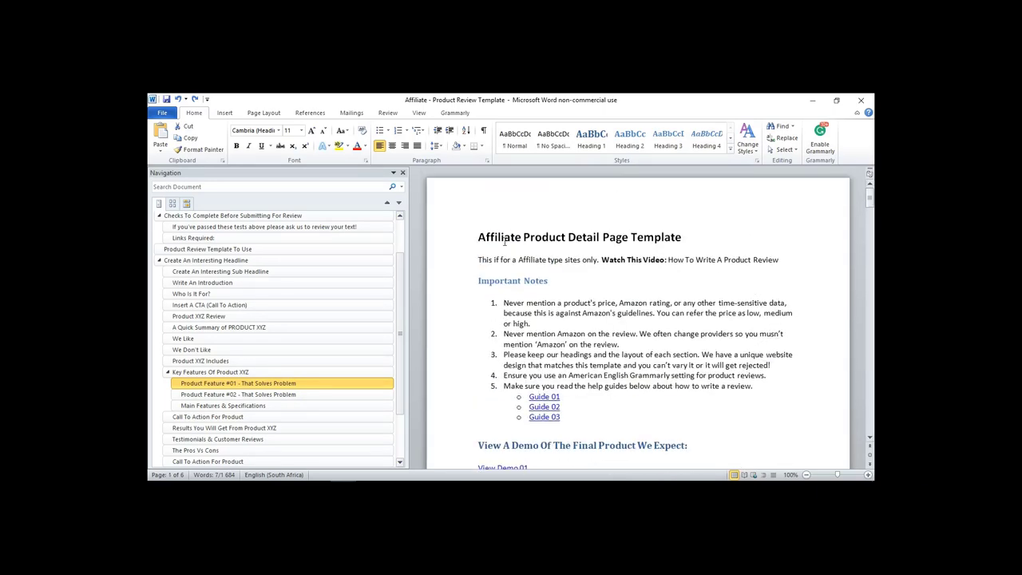
# Review the template's heading outline, highlight the American English Grammarly setting note, and go to the final product demo and Table Of Contents sections
pyautogui.scroll(2, 401, 269)
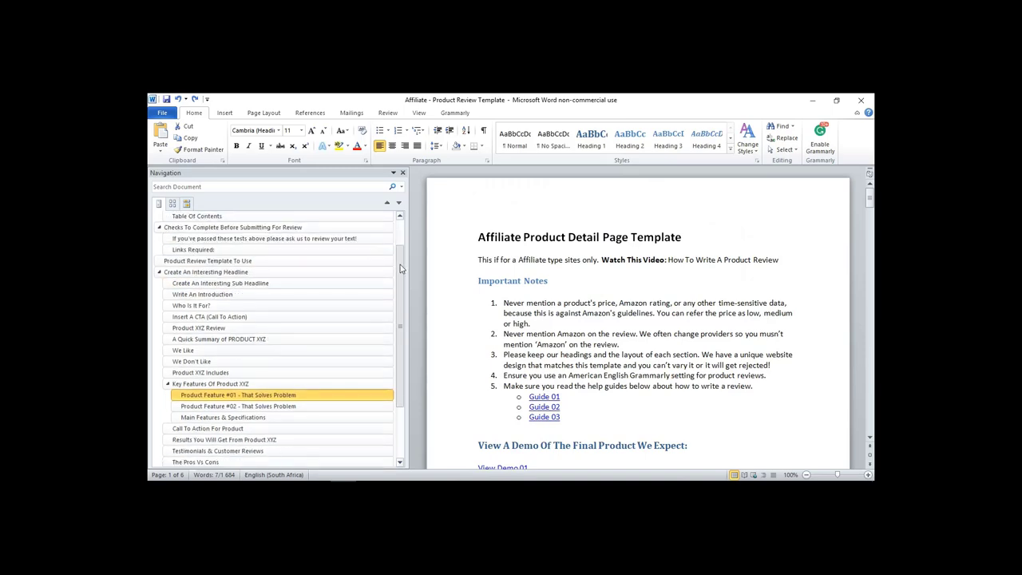
pyautogui.scroll(-2, 402, 269)
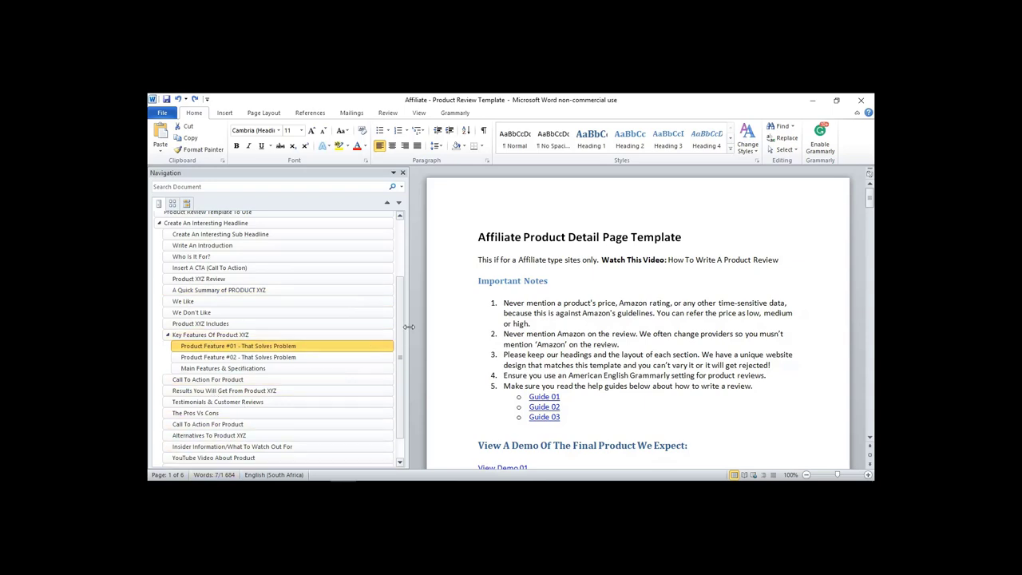
pyautogui.scroll(-1, 399, 369)
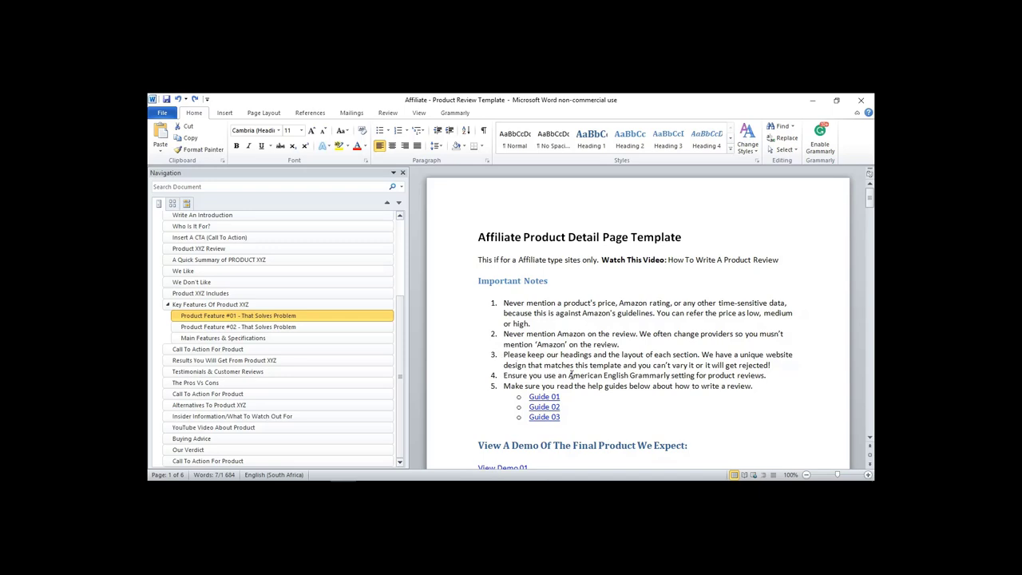
pyautogui.moveTo(569, 374); pyautogui.dragTo(737, 375)
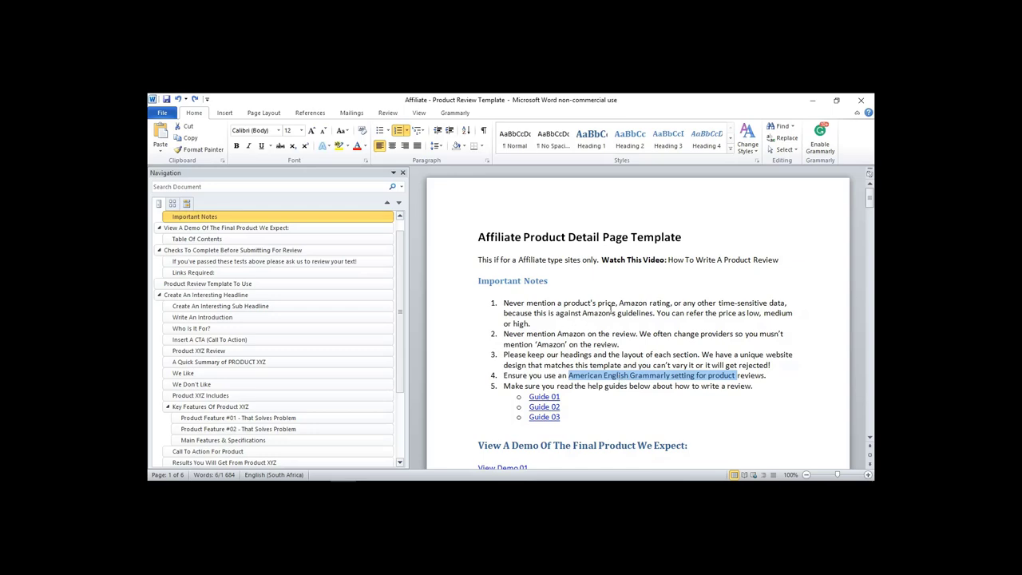
pyautogui.scroll(-1, 612, 308)
pyautogui.scroll(-4, 612, 297)
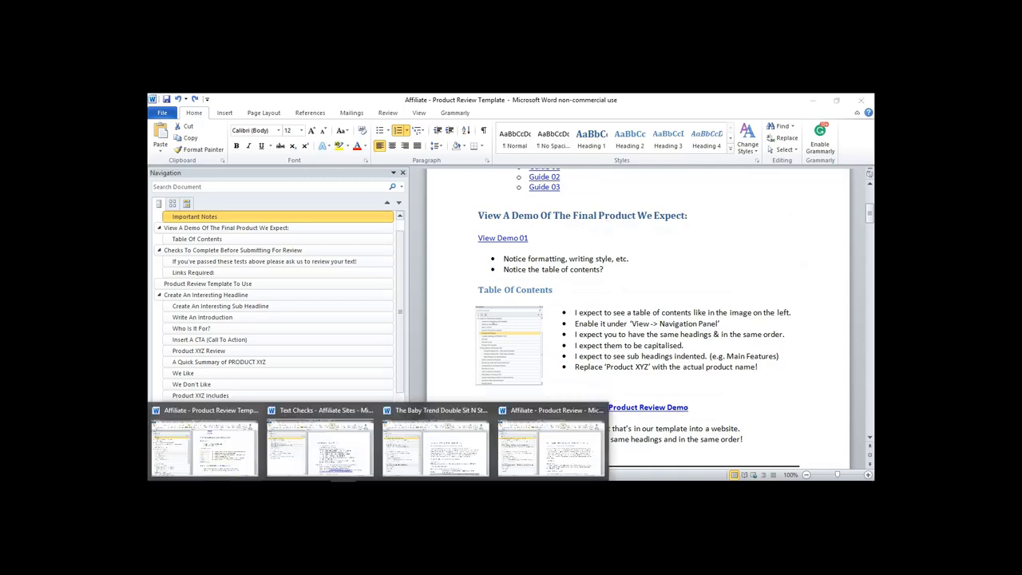
# Open the example Affiliate - Product Review document, look through its Graco SnugRide review to Our Verdict, and close it
pyautogui.click(578, 442)
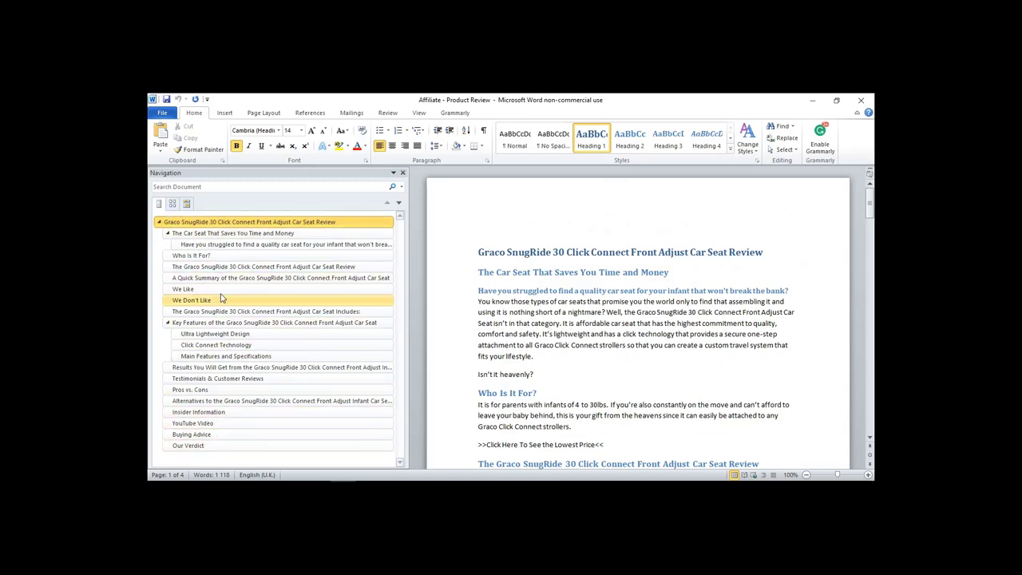
pyautogui.moveTo(870, 195); pyautogui.dragTo(872, 373)
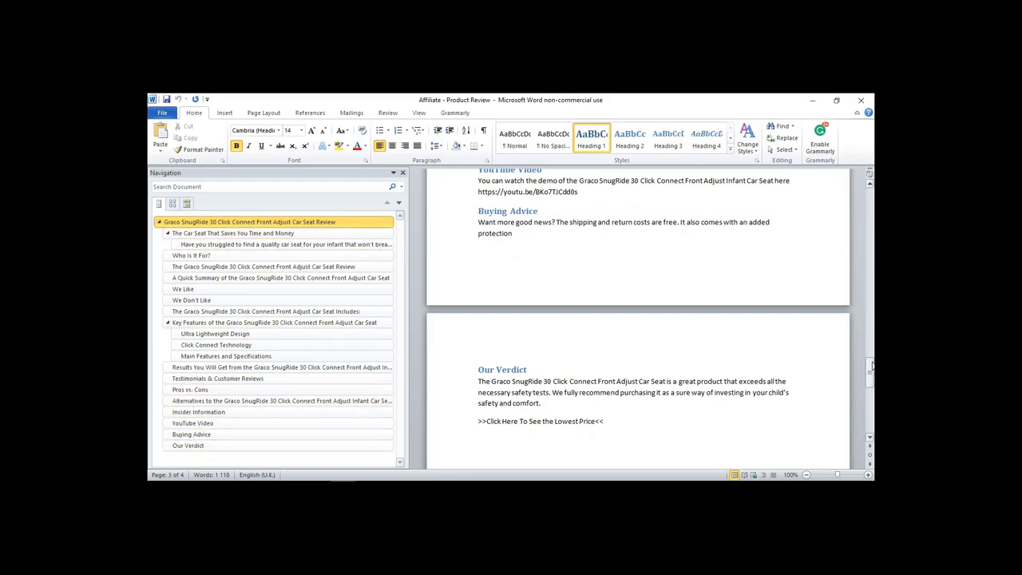
pyautogui.moveTo(872, 366); pyautogui.dragTo(872, 191)
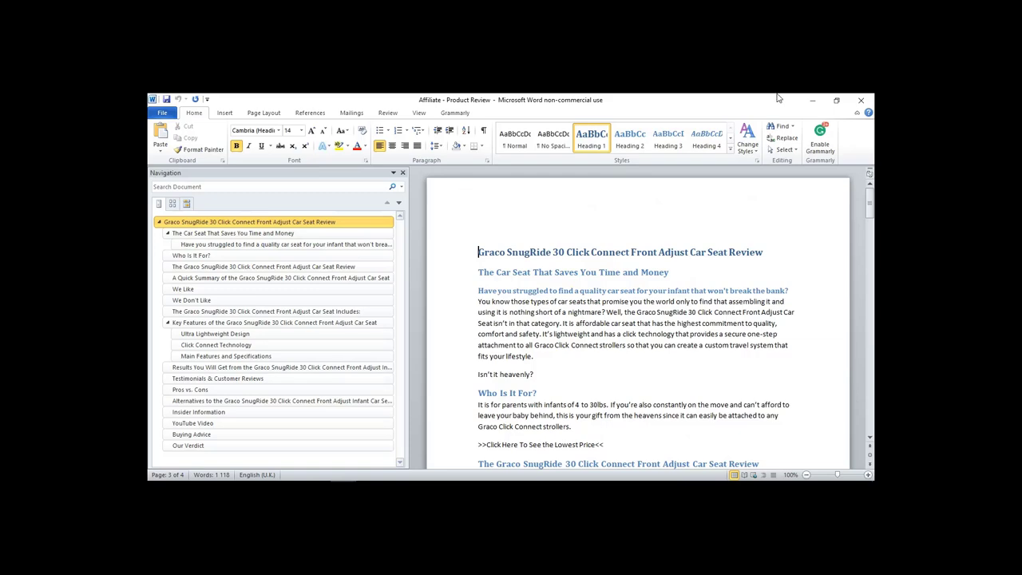
pyautogui.click(861, 100)
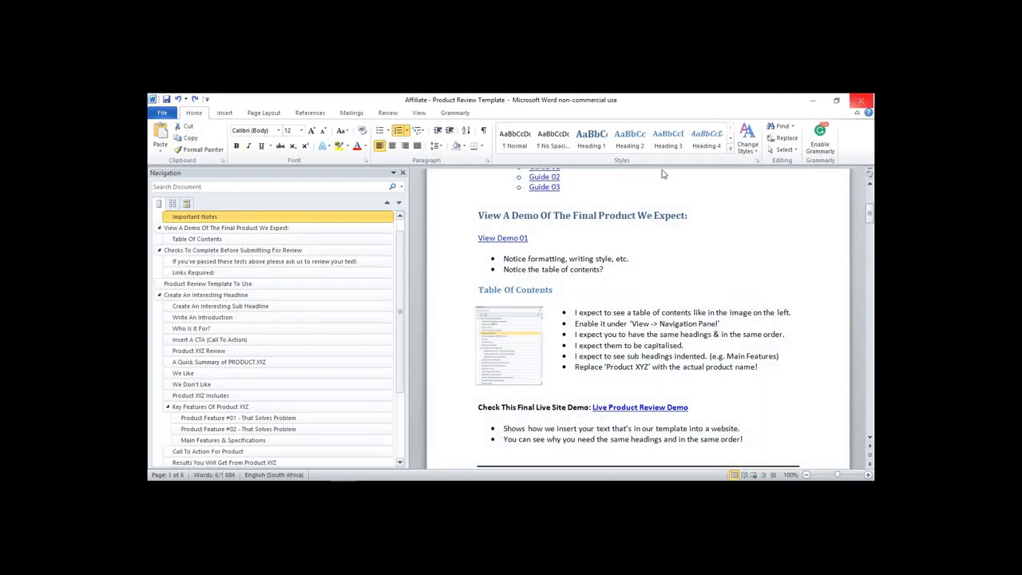
# Open The Baby Trend Double Sit N Stand Stroller document and compare it with the live Expedition Jogger review in the browser
pyautogui.moveTo(343, 479)
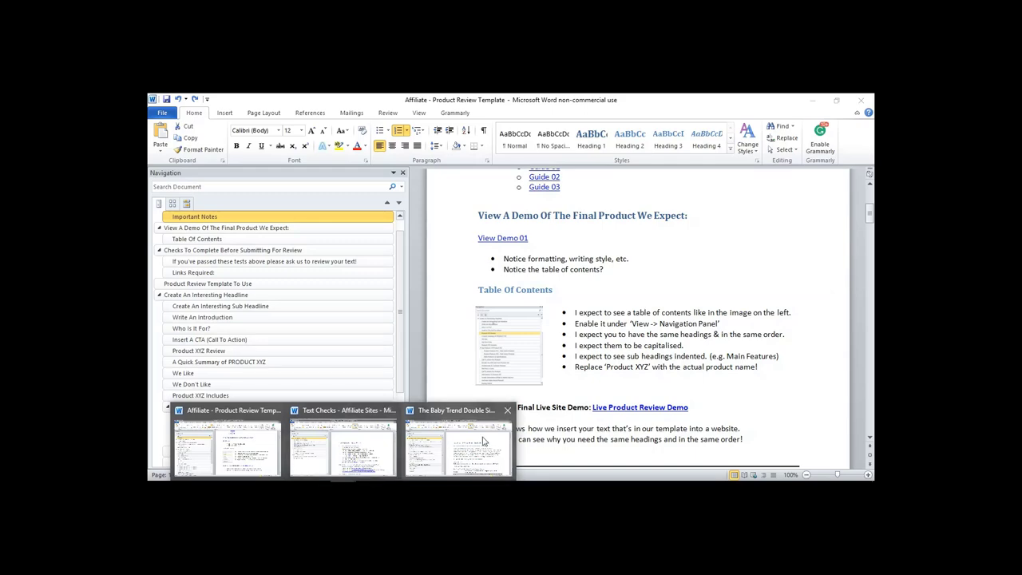
pyautogui.click(458, 446)
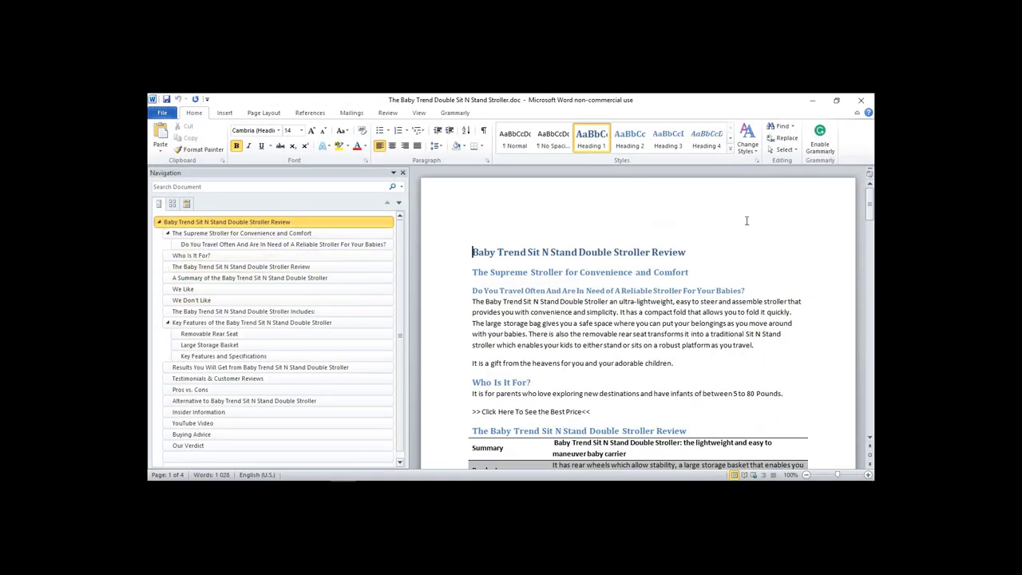
pyautogui.moveTo(869, 202)
pyautogui.mouseDown()
pyautogui.moveTo(870, 423)
pyautogui.moveTo(870, 198)
pyautogui.mouseUp()
pyautogui.hotkey('alt', 'Tab')
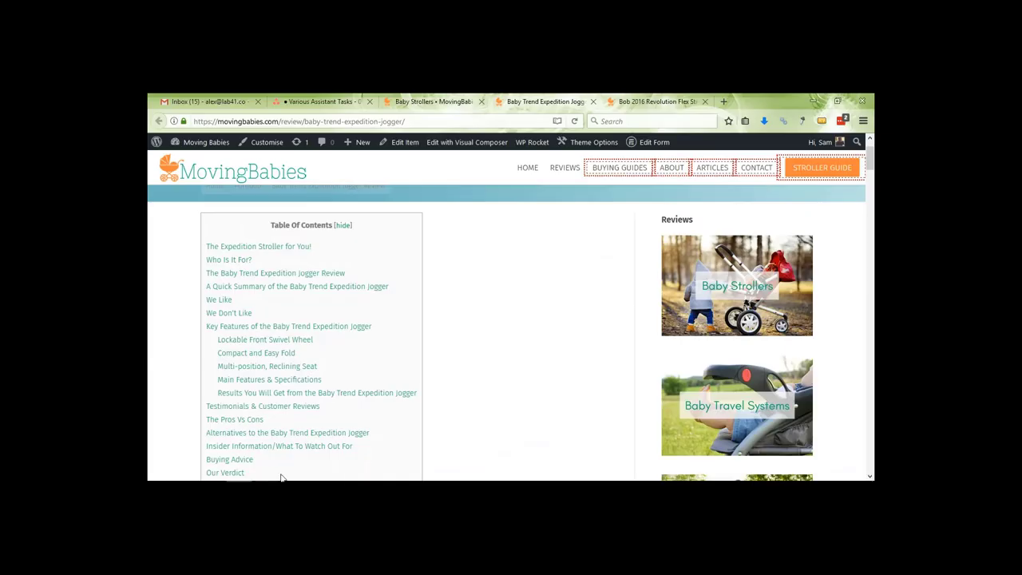
pyautogui.scroll(-10, 532, 296)
pyautogui.scroll(-8, 406, 267)
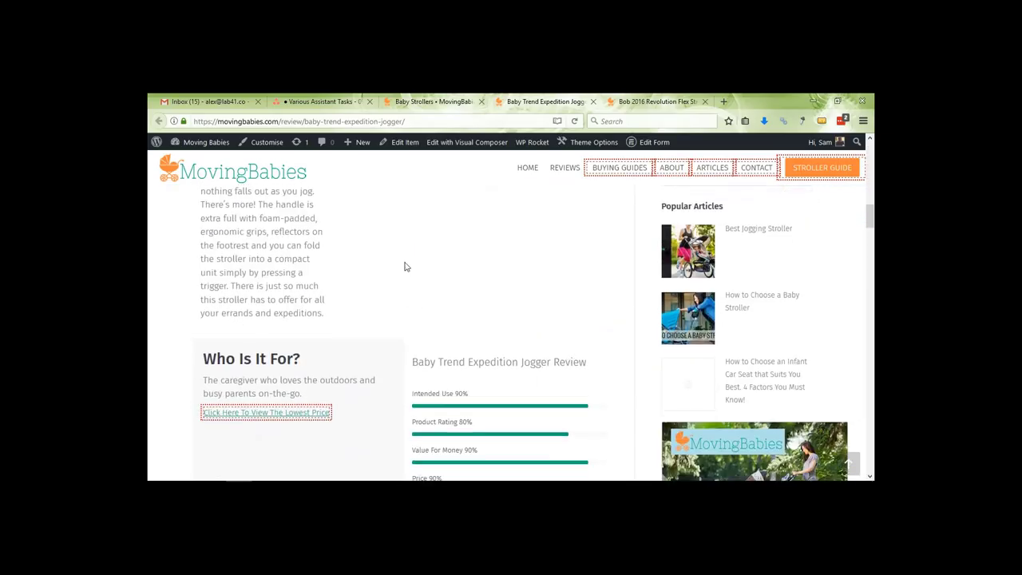
pyautogui.scroll(12, 406, 267)
pyautogui.scroll(3, 403, 267)
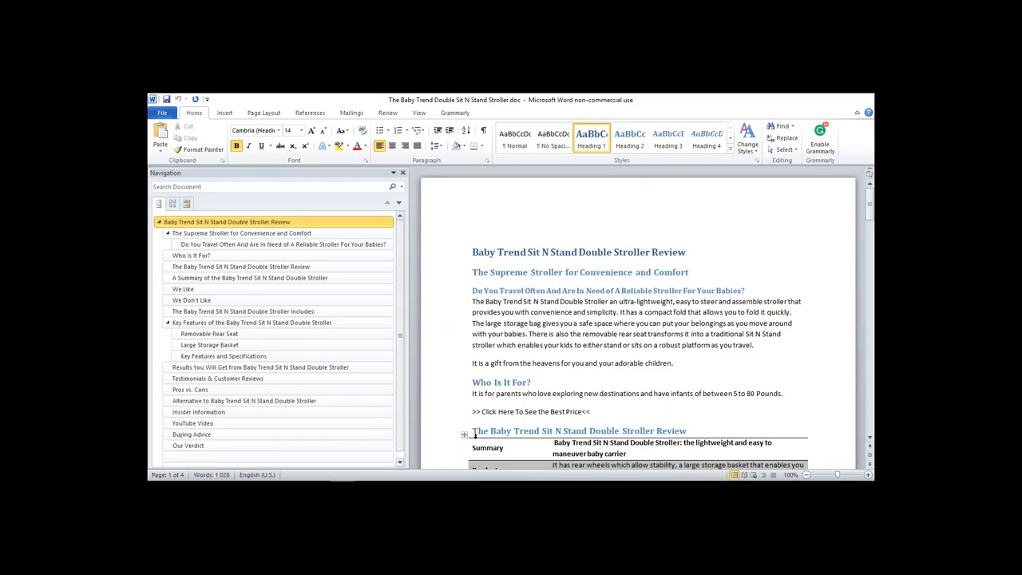
pyautogui.click(461, 447)
# View the Text Checks - Affiliate Sites document and return to the product review template
pyautogui.moveTo(303, 454)
pyautogui.click(349, 448)
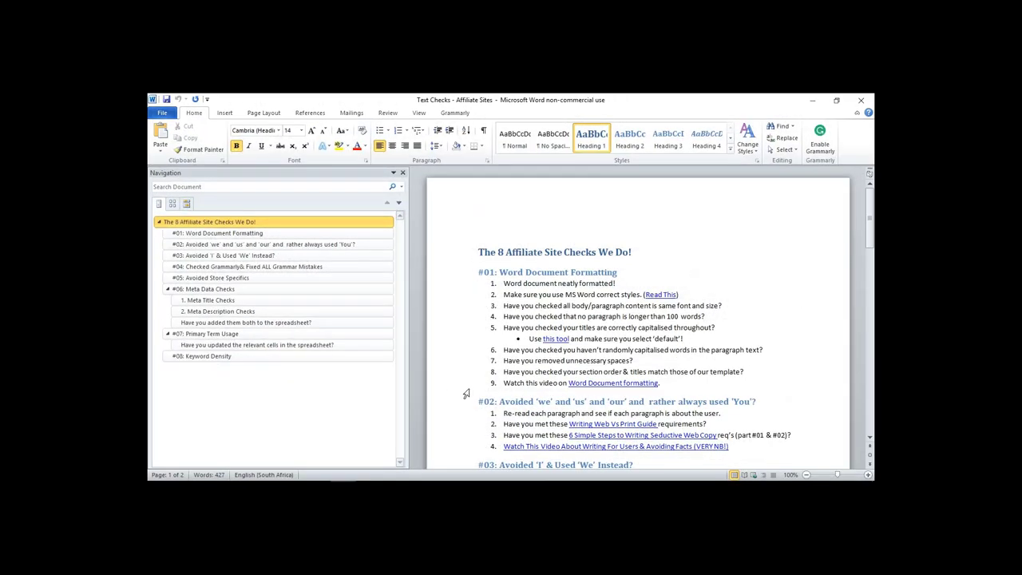
pyautogui.moveTo(344, 481)
pyautogui.click(239, 451)
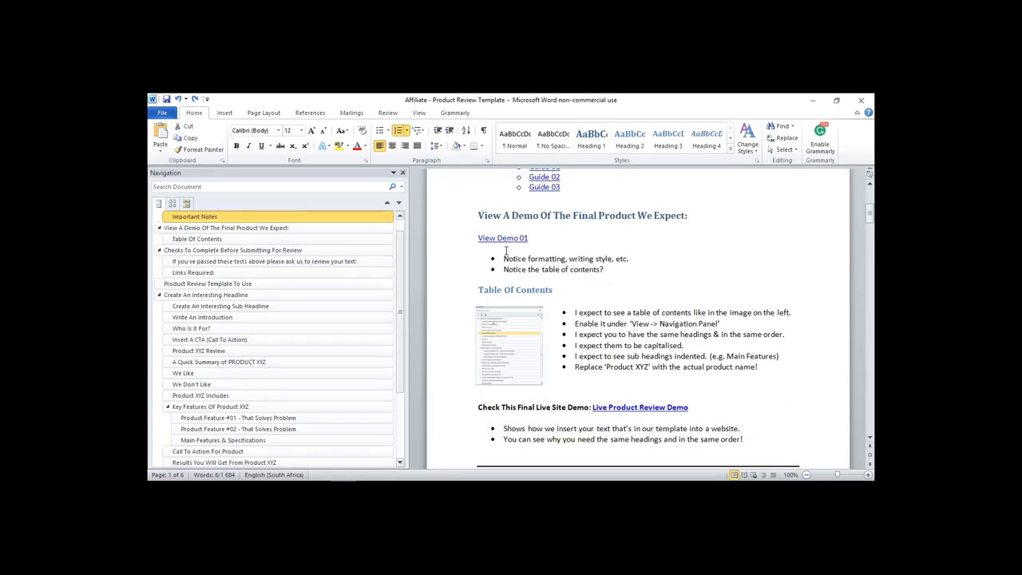
# Highlight the Table Of Contents requirements in the template and examine the outline's headings against them
pyautogui.moveTo(577, 309); pyautogui.dragTo(758, 374)
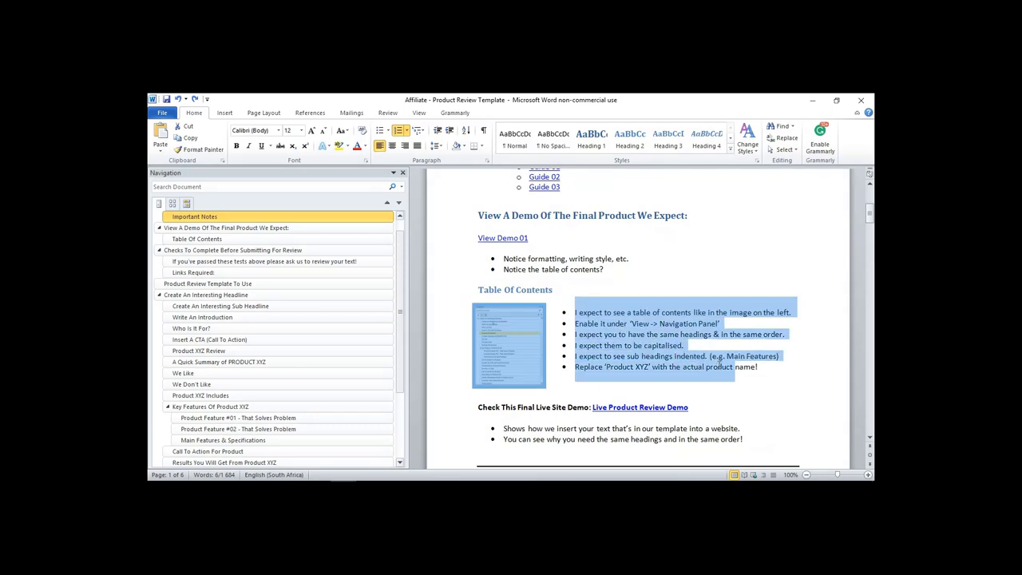
pyautogui.scroll(-3, 200, 291)
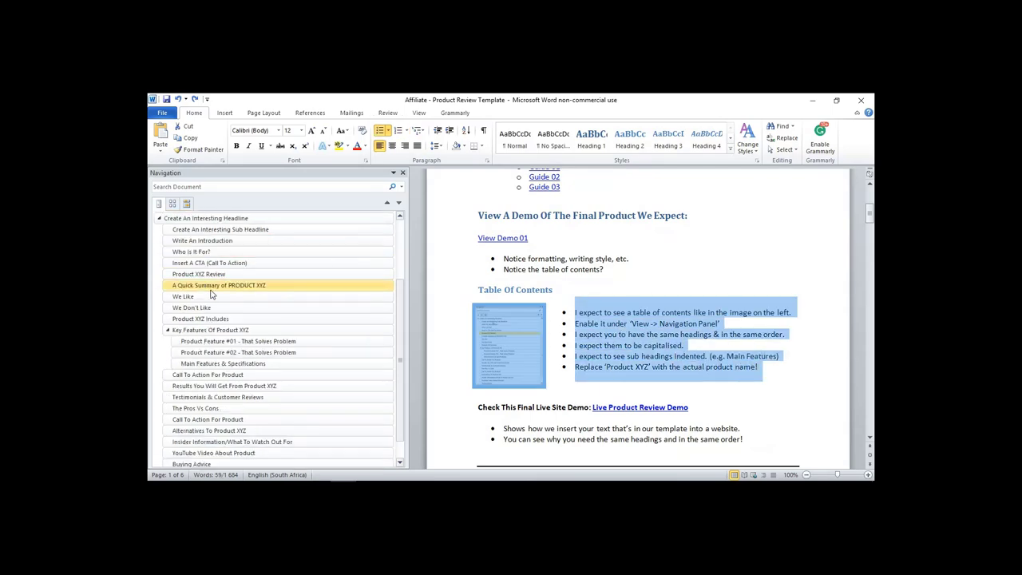
pyautogui.scroll(-2, 553, 352)
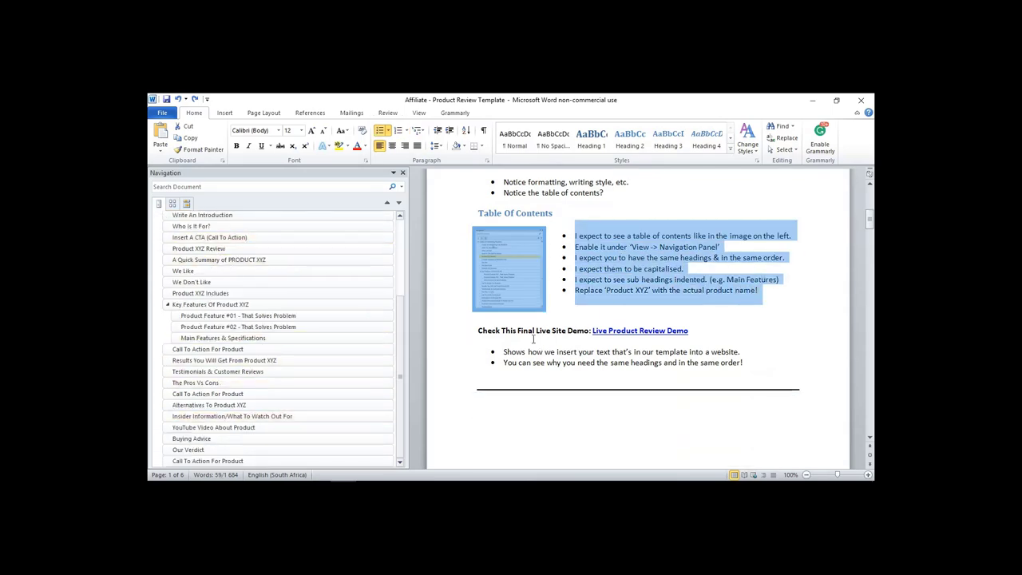
# From the template's live site demo line, revisit the jogger review page in the browser and come back to the template
pyautogui.click(504, 330)
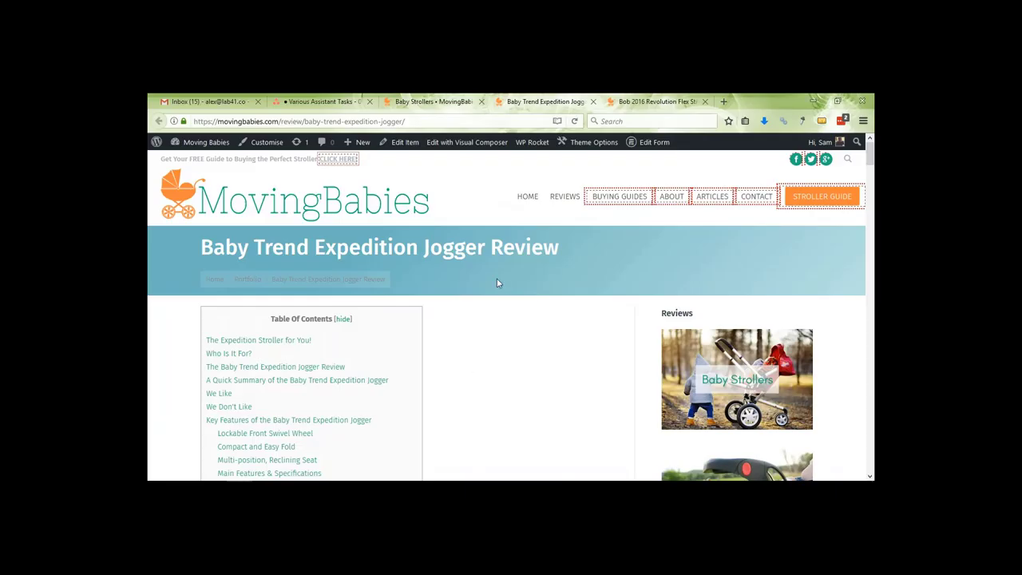
pyautogui.scroll(-5, 399, 389)
pyautogui.scroll(1, 399, 389)
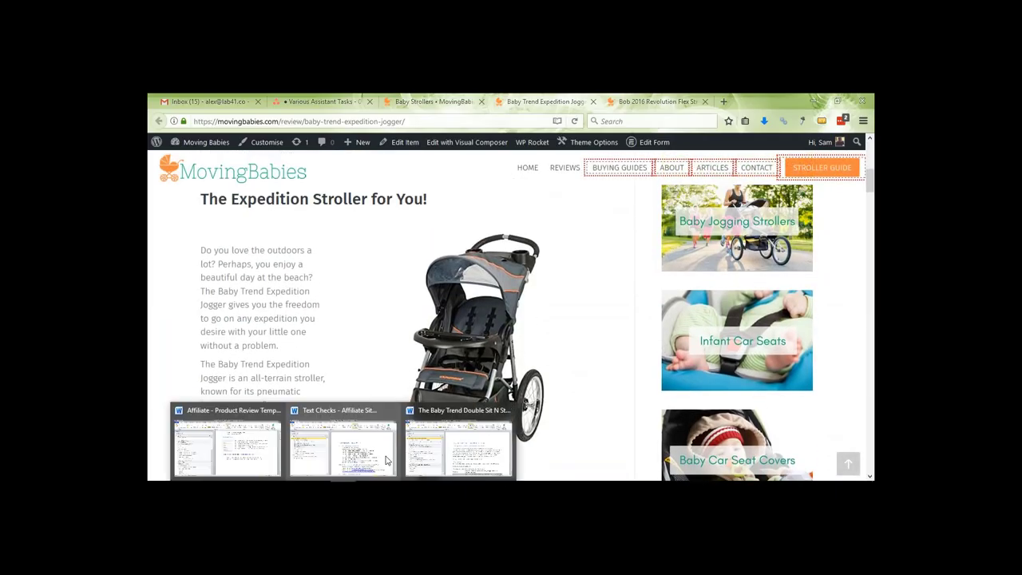
pyautogui.click(354, 451)
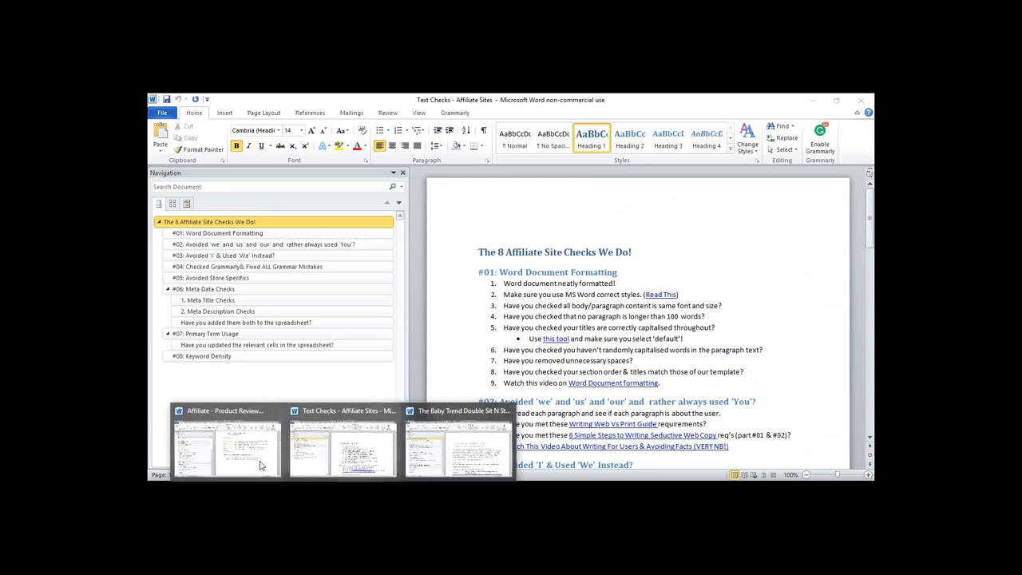
pyautogui.click(231, 447)
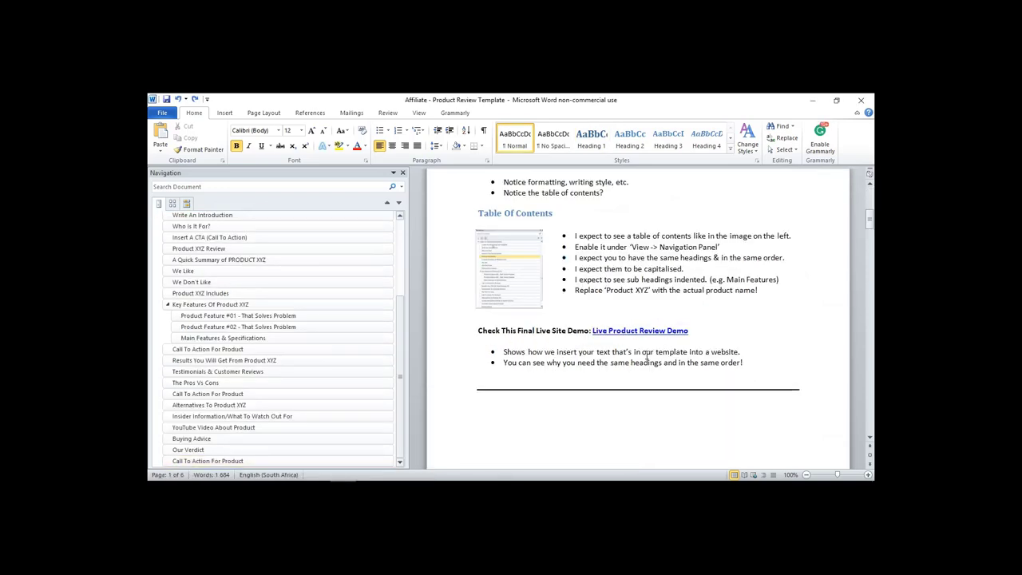
# View the template's Checks To Complete Before Submitting For Review, open the Text Checks document, and read its checks from #01: Word Document Formatting onward
pyautogui.scroll(-6, 645, 347)
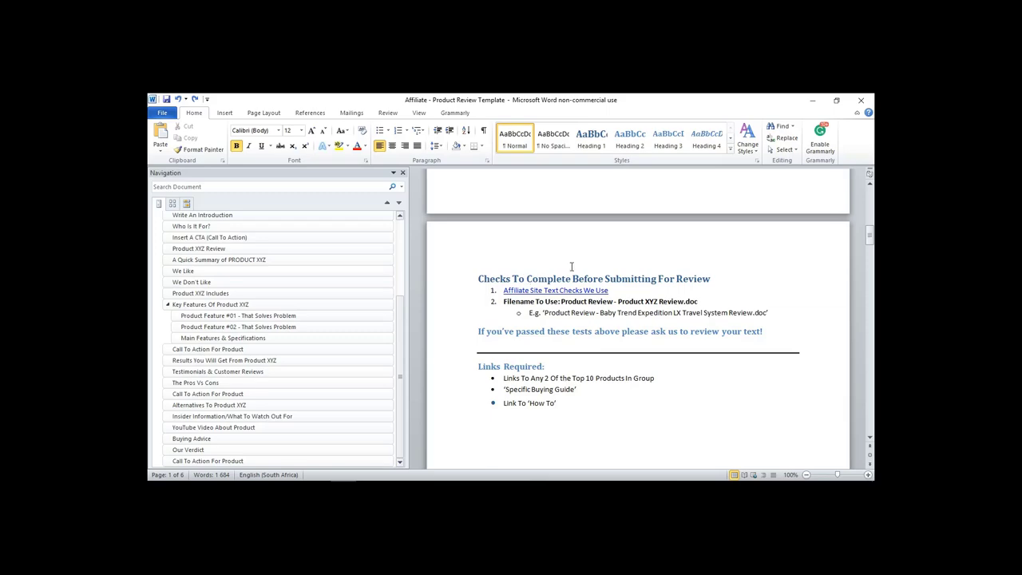
pyautogui.moveTo(343, 481)
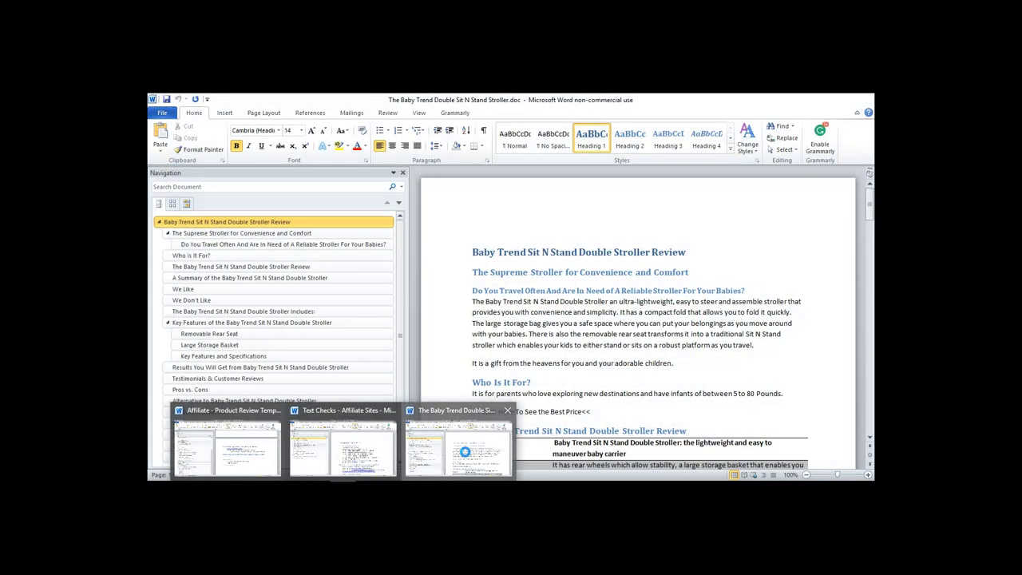
pyautogui.click(460, 451)
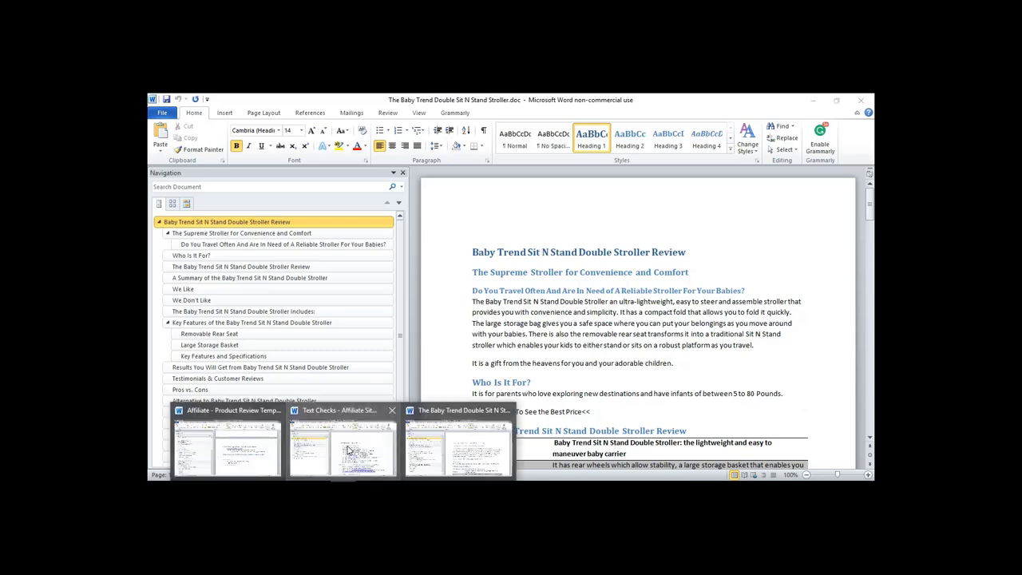
pyautogui.click(348, 451)
pyautogui.click(464, 275)
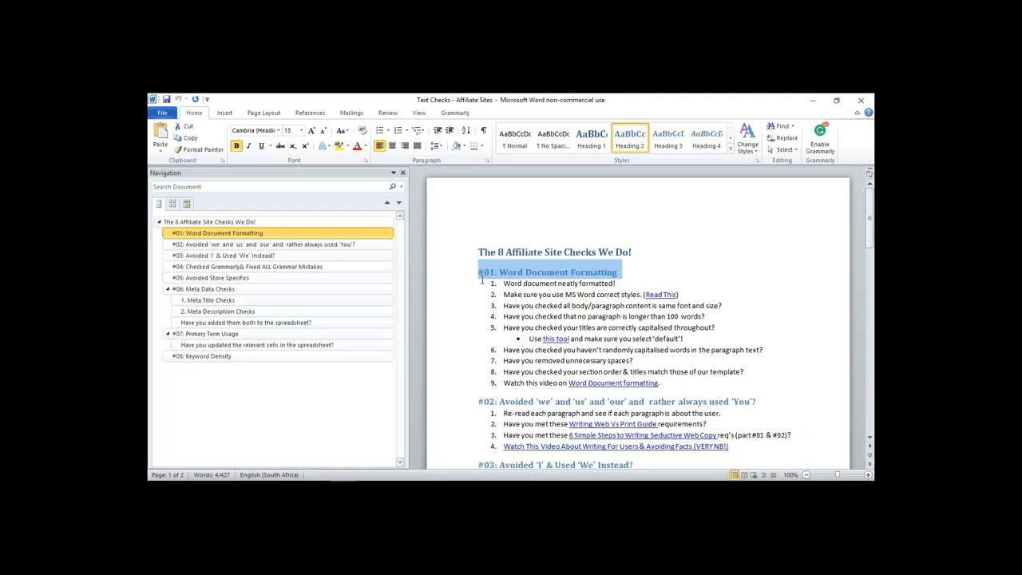
pyautogui.scroll(-3, 692, 401)
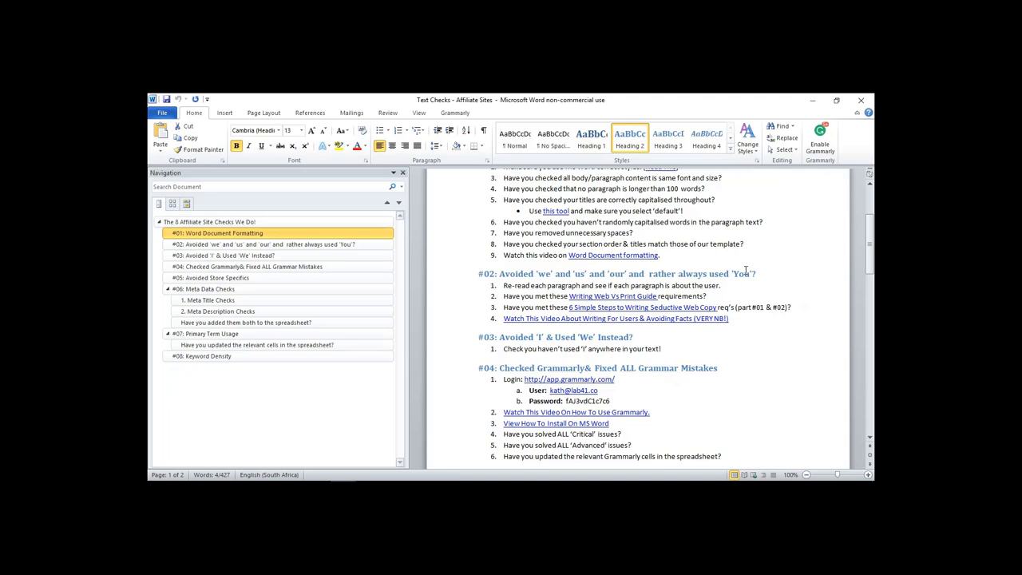
# In the Baby Trend stroller review's Our Verdict section, replace the opening word "I" with "We"
pyautogui.moveTo(344, 489)
pyautogui.click(459, 447)
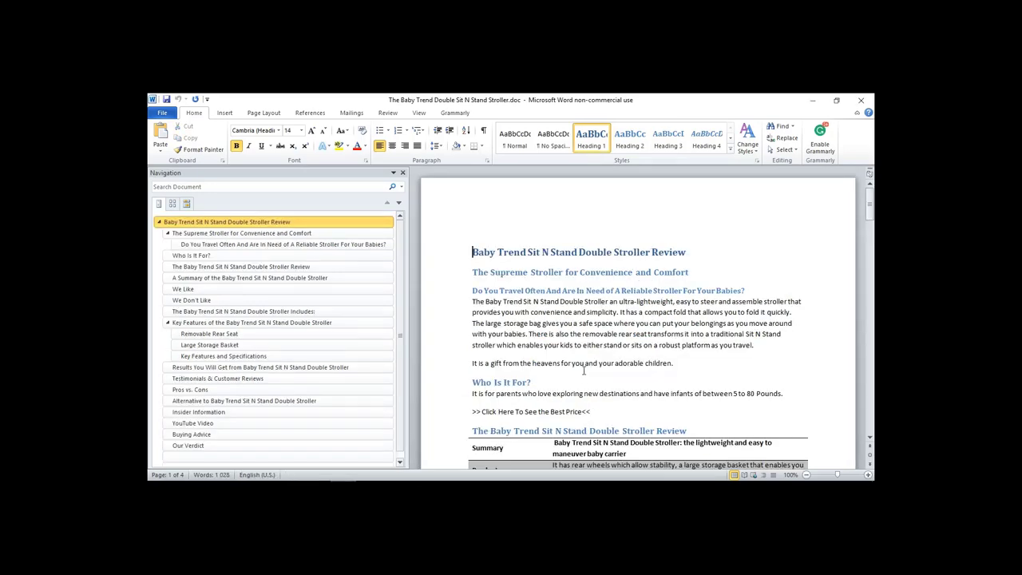
pyautogui.click(192, 445)
pyautogui.doubleClick(473, 189)
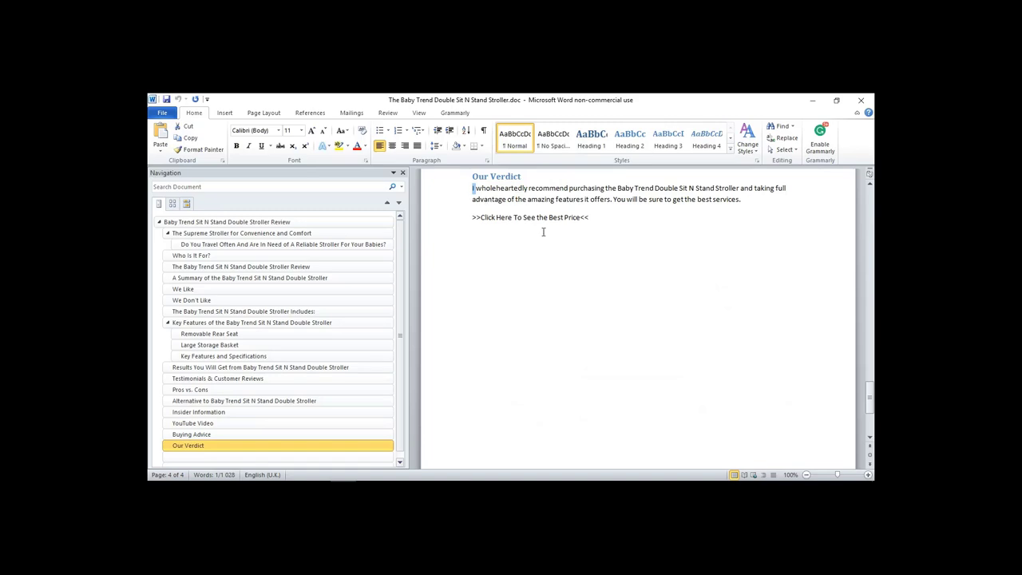
pyautogui.write('We')
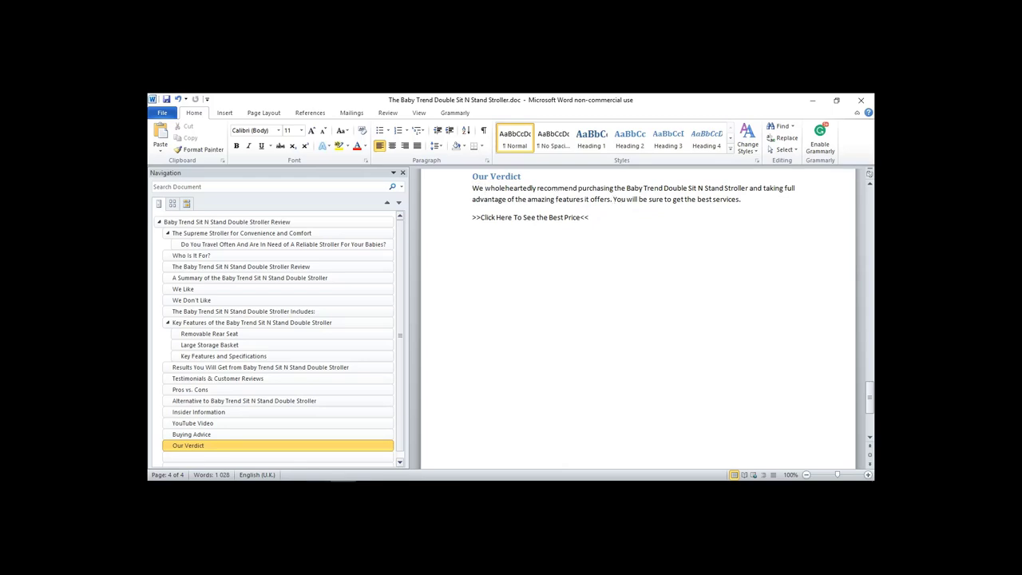
# Return to the Text Checks document and read the Grammarly and Avoided Store Specifics checks
pyautogui.moveTo(432, 445)
pyautogui.click(344, 449)
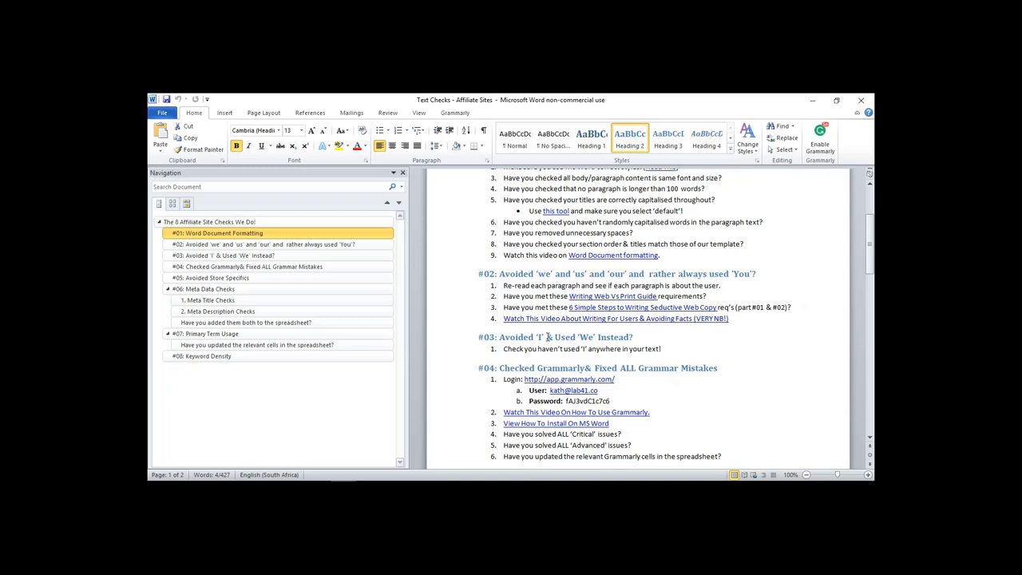
pyautogui.scroll(-2, 528, 271)
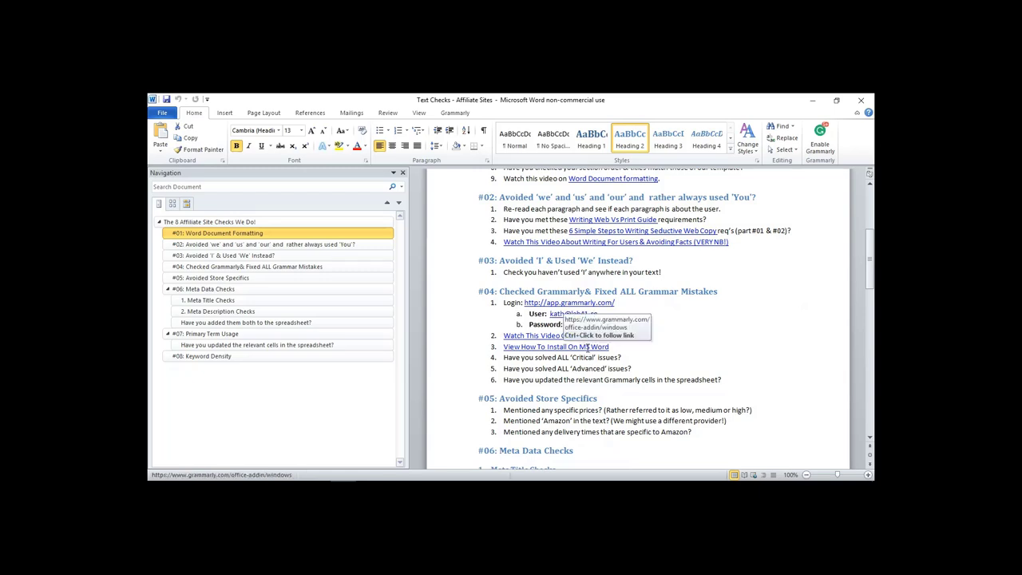
# In the Baby Trend stroller review, run Grammarly, ignore the preposition issue in the "Who Is It For?" heading, and close the checker
pyautogui.click(477, 450)
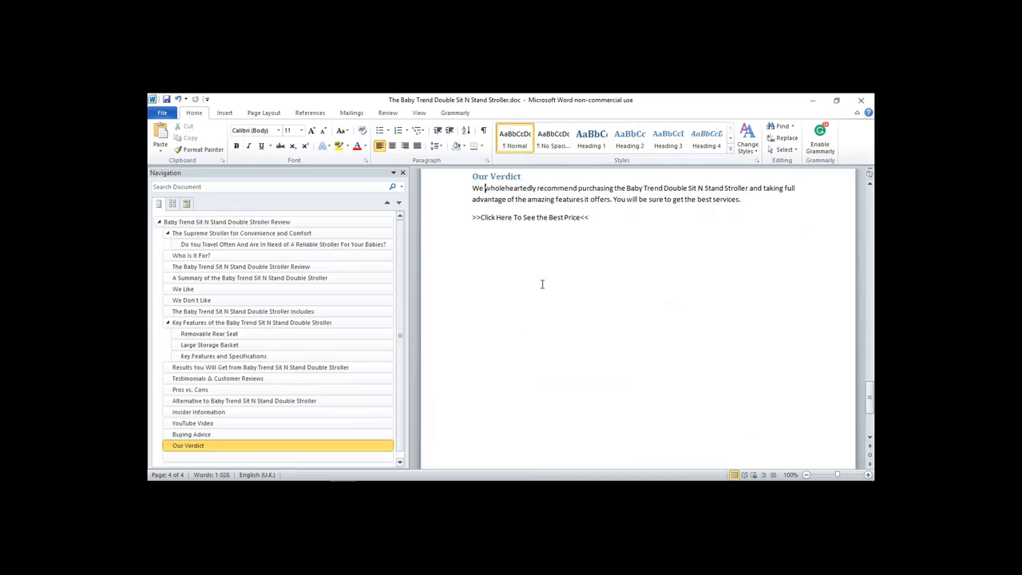
pyautogui.scroll(10, 541, 283)
pyautogui.scroll(6, 540, 283)
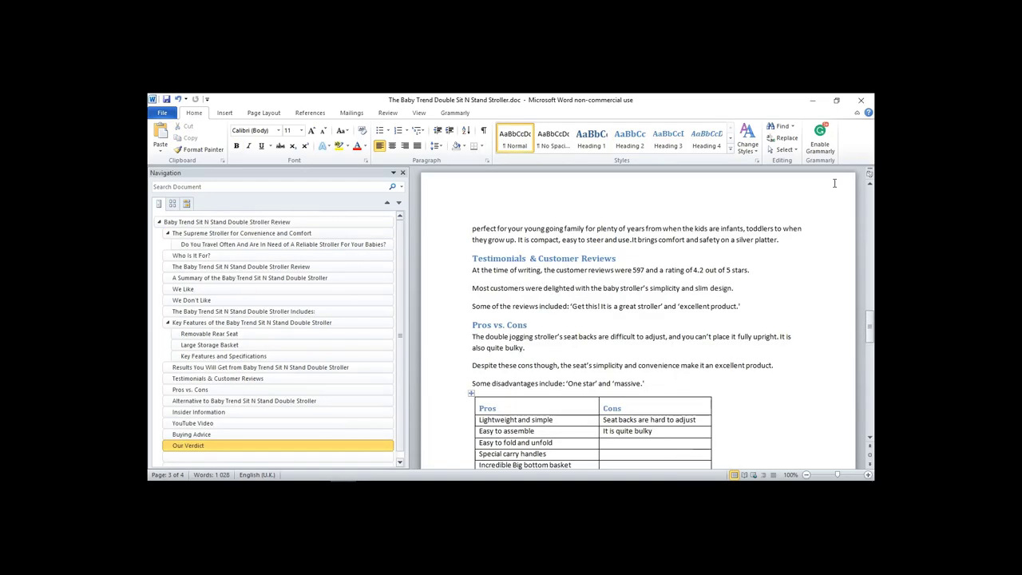
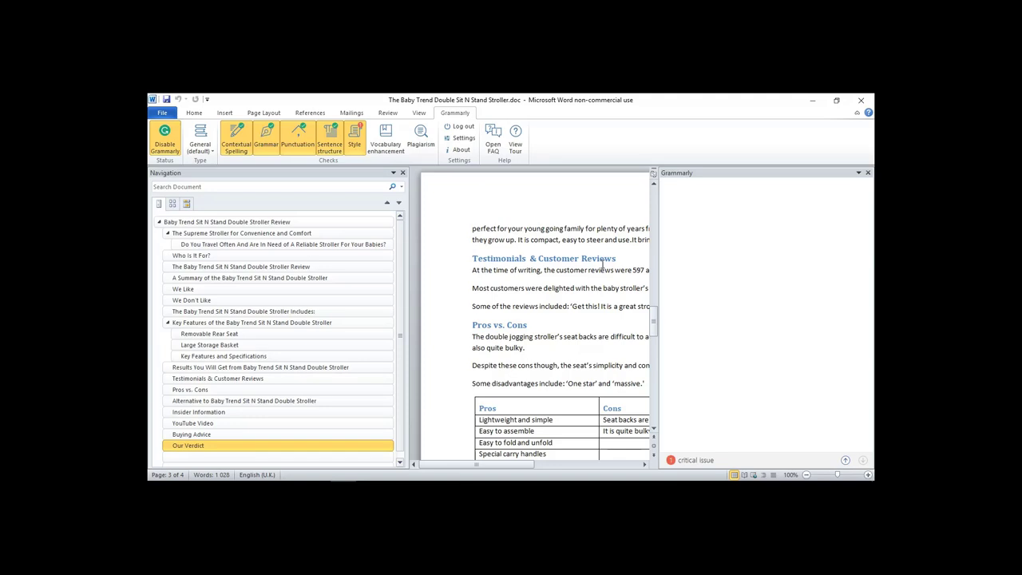
pyautogui.click(845, 461)
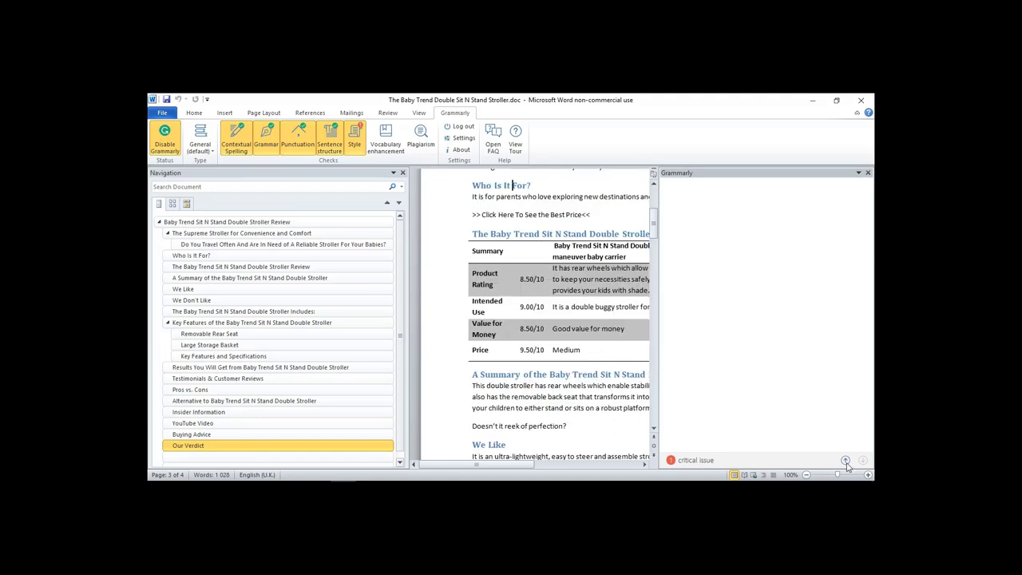
pyautogui.click(520, 186)
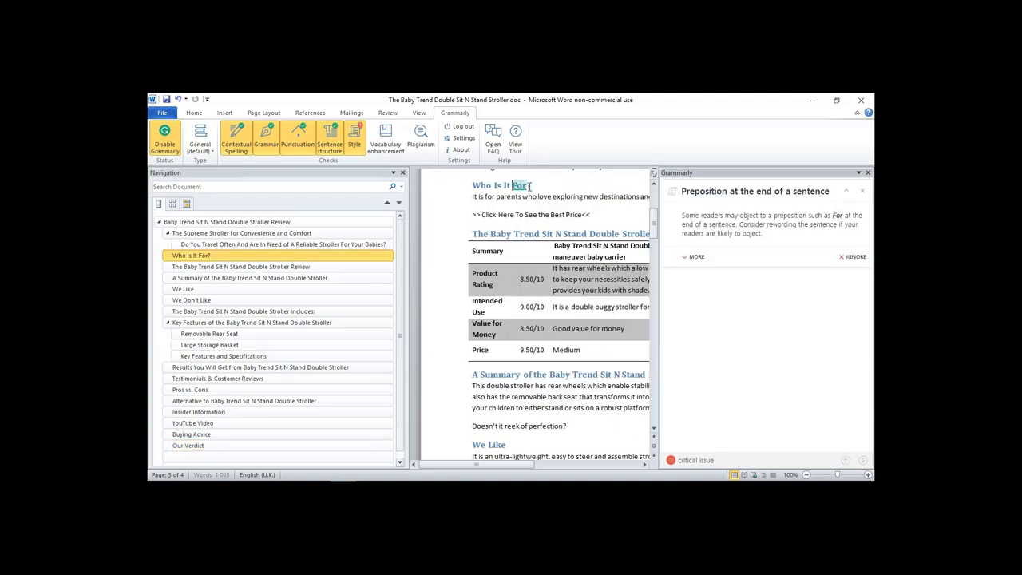
pyautogui.click(854, 259)
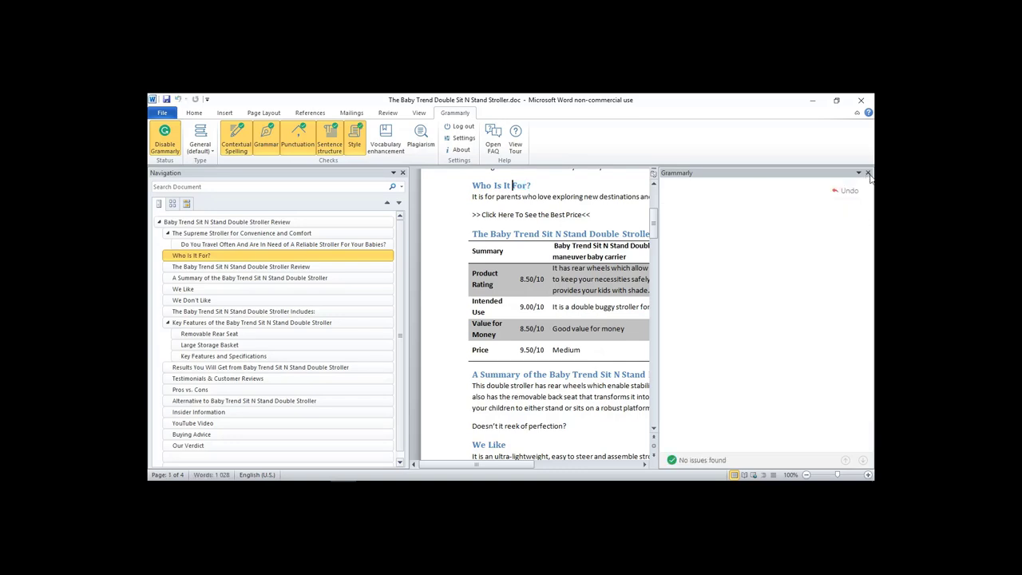
pyautogui.click(868, 173)
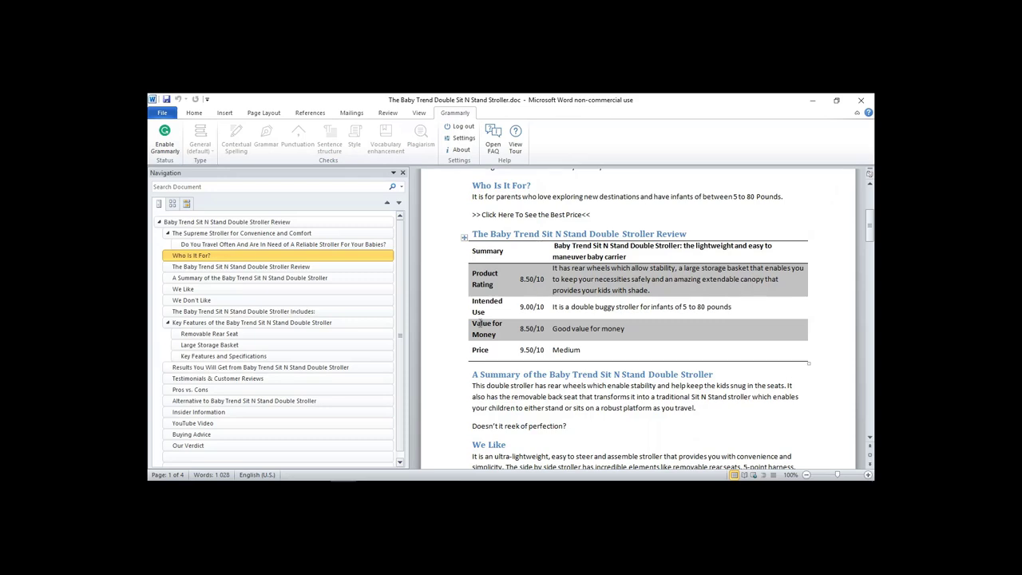
# Return to the Text Checks document and read the #05: Avoided Store Specifics and #06: Meta Data Checks sections
pyautogui.click(345, 447)
pyautogui.scroll(-4, 527, 329)
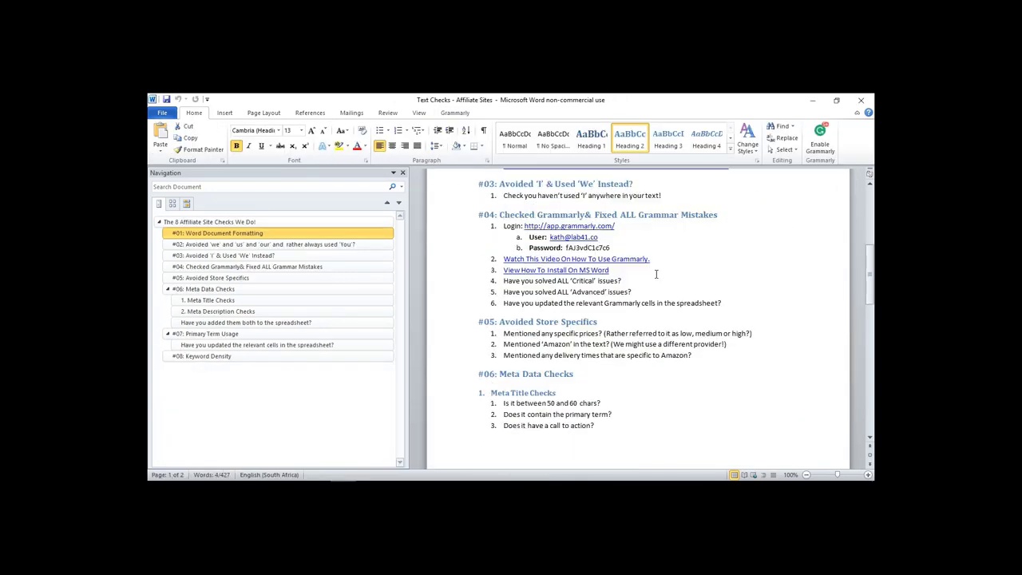
pyautogui.click(556, 283)
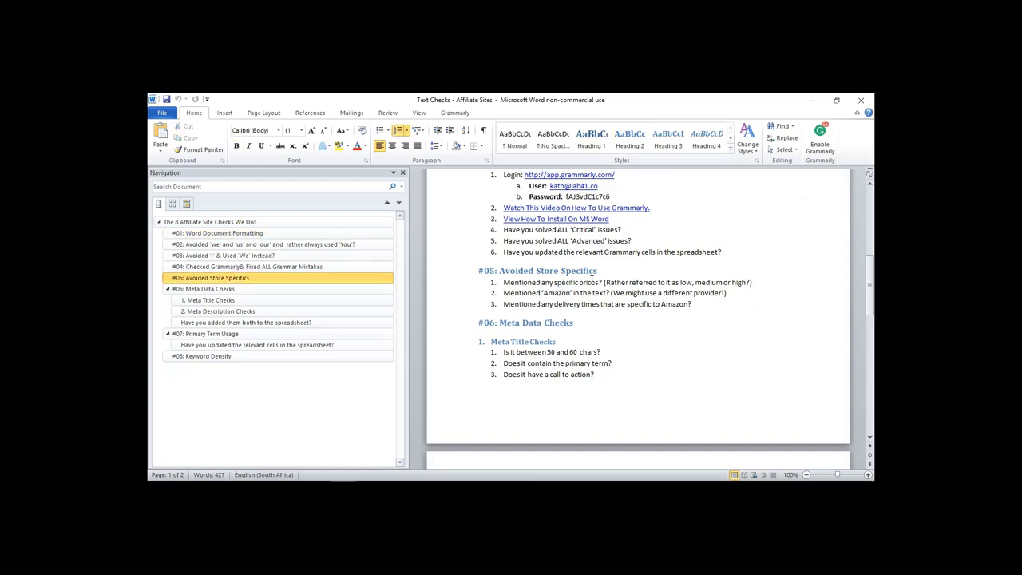
pyautogui.scroll(-4, 574, 289)
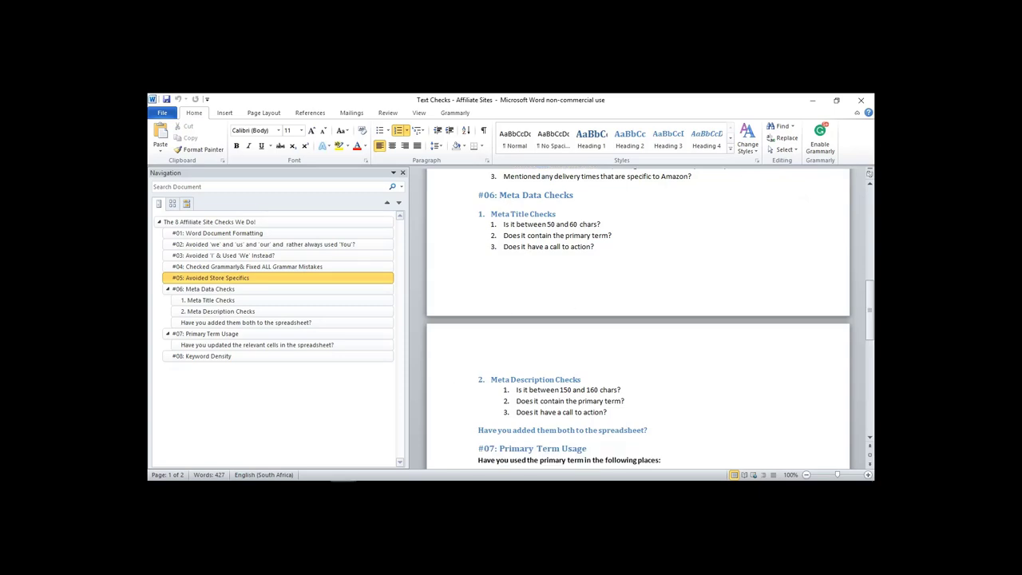
# In the Affiliate Product Review Template, view the SEO Title, SEO Description and Focus Keyword entries under Product Review Template To Use
pyautogui.moveTo(344, 481)
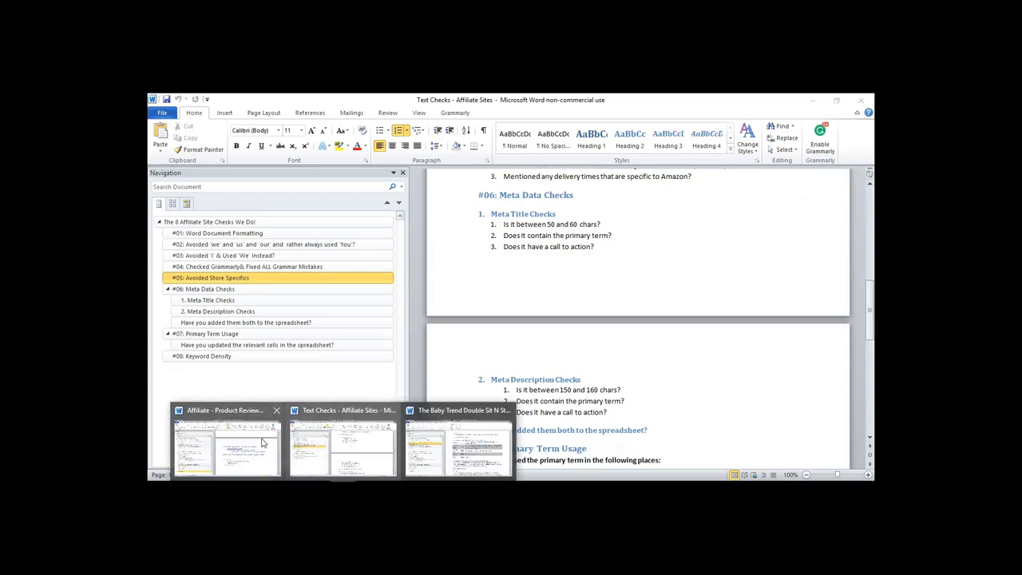
pyautogui.click(227, 443)
pyautogui.scroll(10, 534, 286)
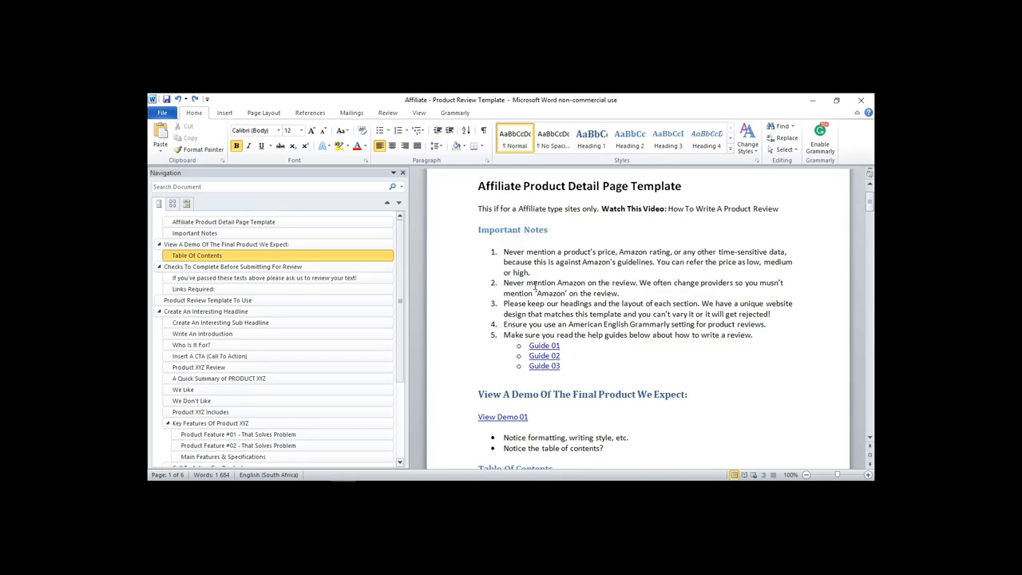
pyautogui.scroll(-12, 535, 286)
pyautogui.scroll(-5, 516, 259)
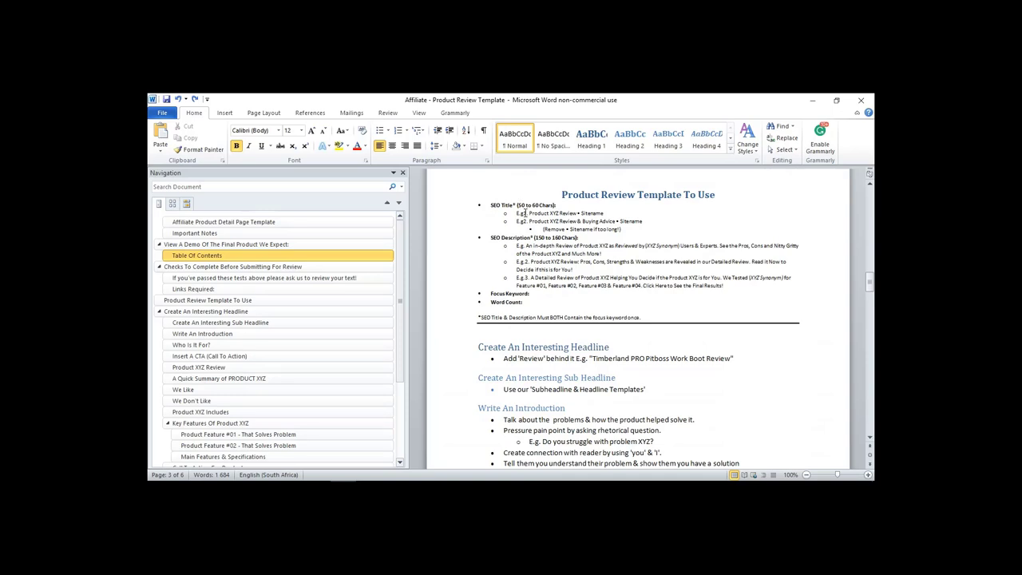
pyautogui.click(536, 294)
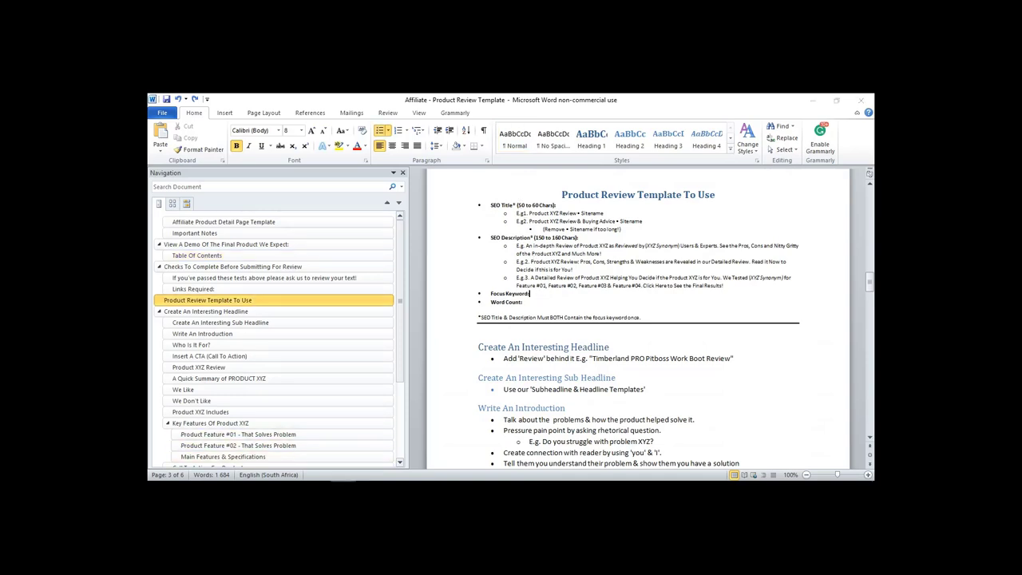
# Go back to the Text Checks document and read the #07: Primary Term Usage and #08: Keyword Density checks
pyautogui.click(367, 455)
pyautogui.scroll(-4, 514, 287)
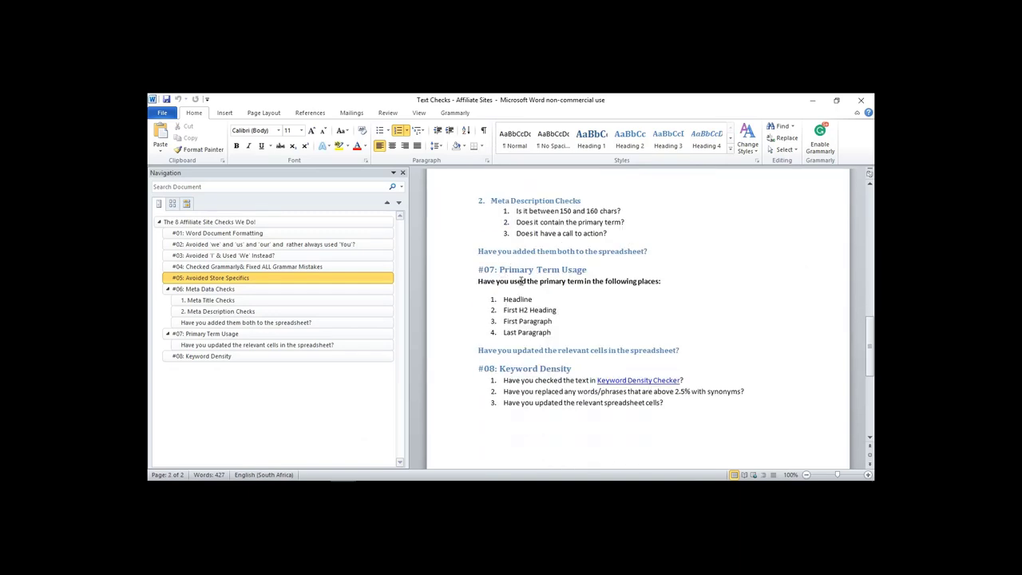
pyautogui.scroll(-2, 524, 282)
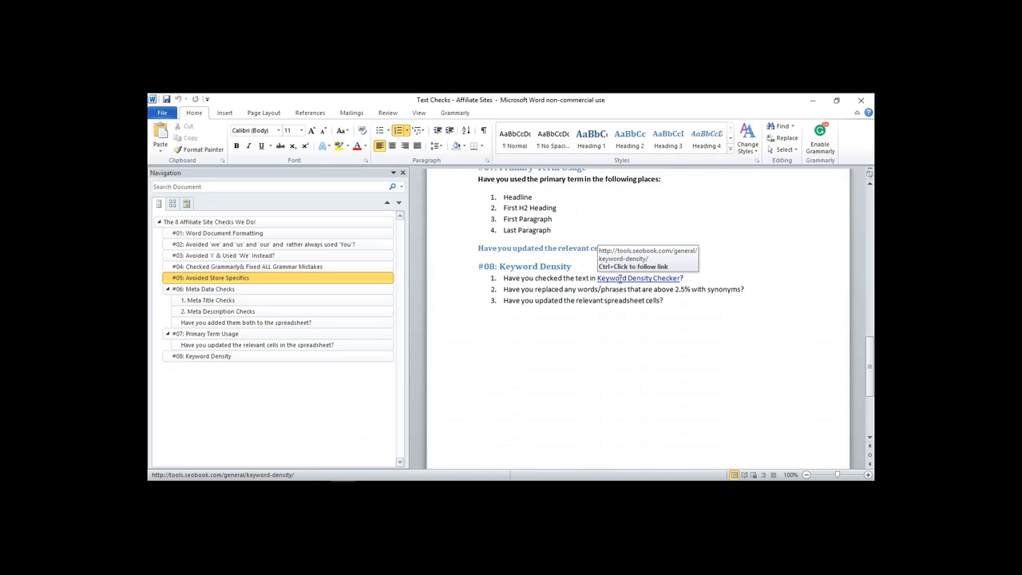
pyautogui.scroll(-2, 618, 291)
pyautogui.scroll(-2, 607, 263)
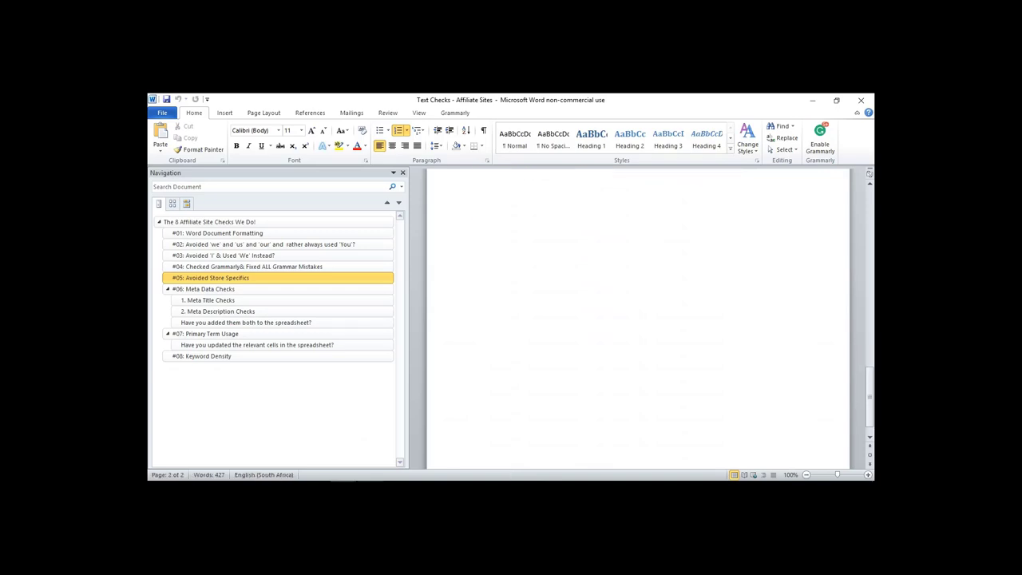
# Reopen the product review template and look through its sections from Create An Interesting Headline to We Like
pyautogui.click(334, 447)
pyautogui.click(247, 452)
pyautogui.scroll(-5, 612, 308)
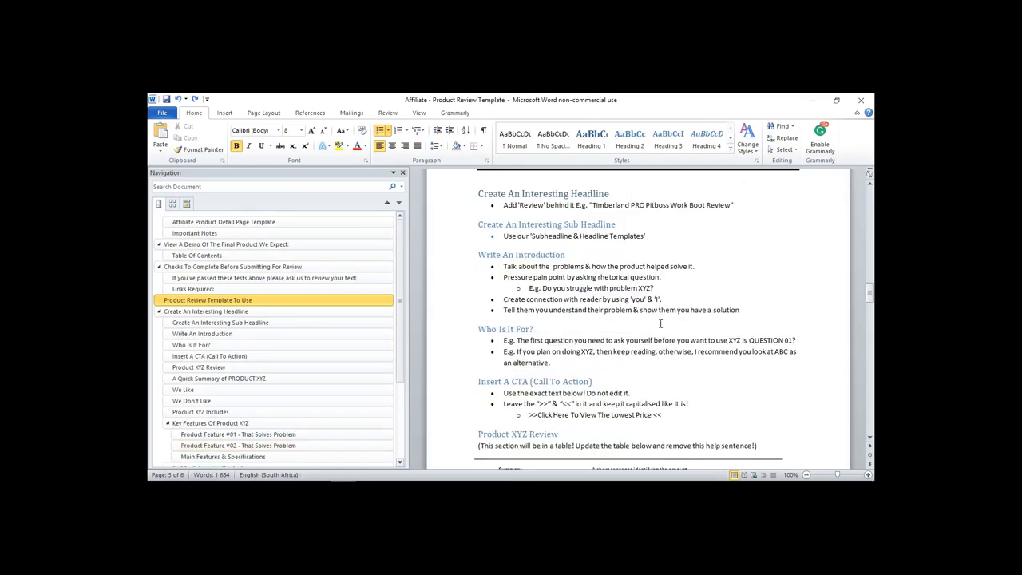
pyautogui.moveTo(870, 295); pyautogui.dragTo(873, 319)
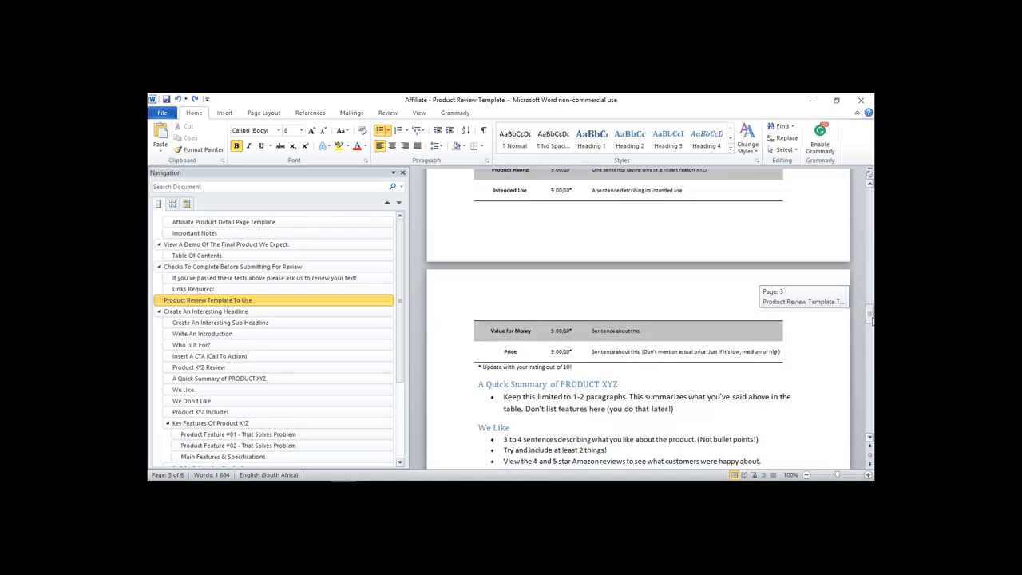
# Switch to the MovingBabies.com - Double Stroller Reviews workbook in Excel and shrink the formula bar to a single line
pyautogui.moveTo(369, 494)
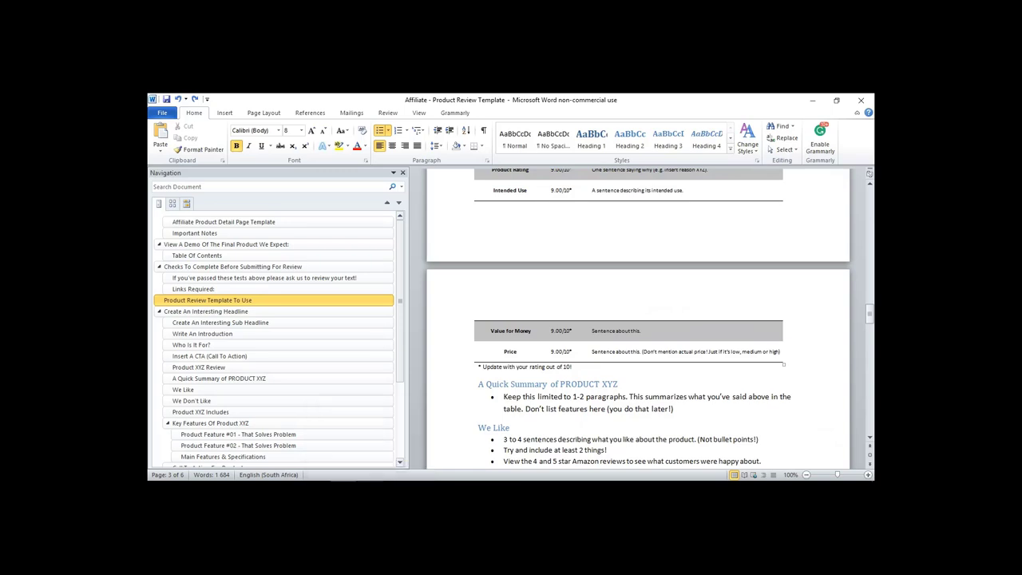
pyautogui.click(372, 491)
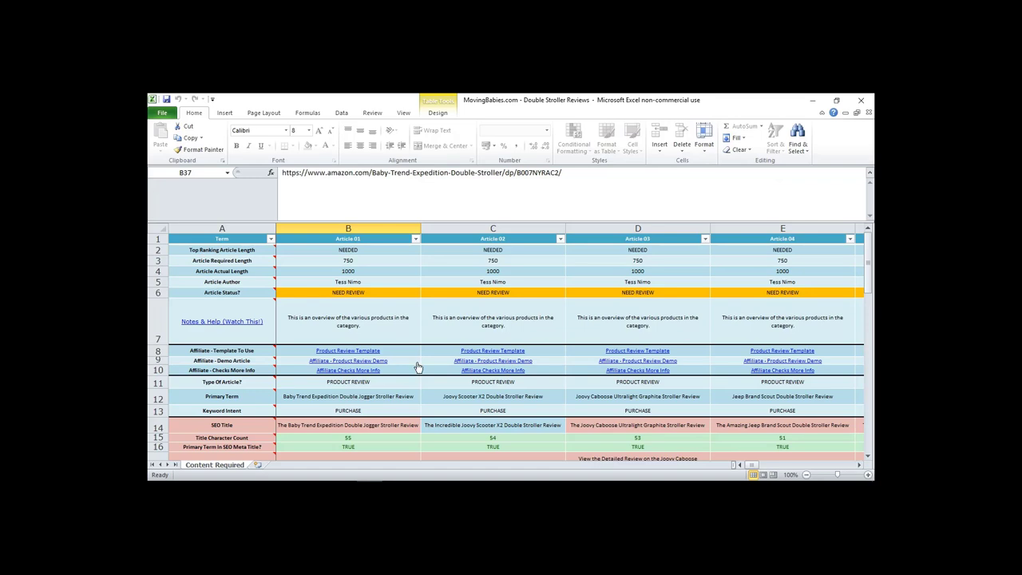
pyautogui.click(451, 215)
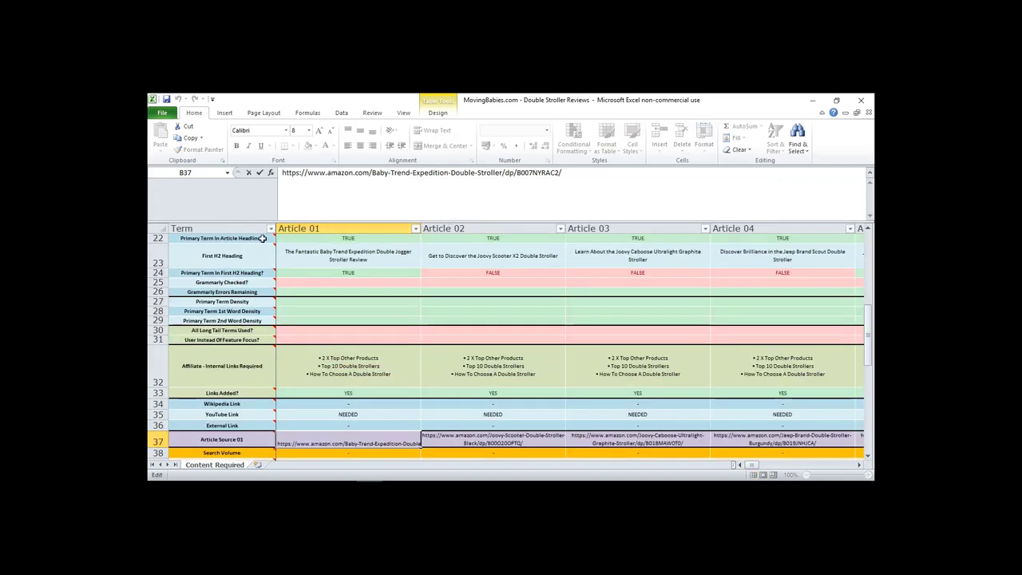
pyautogui.click(479, 272)
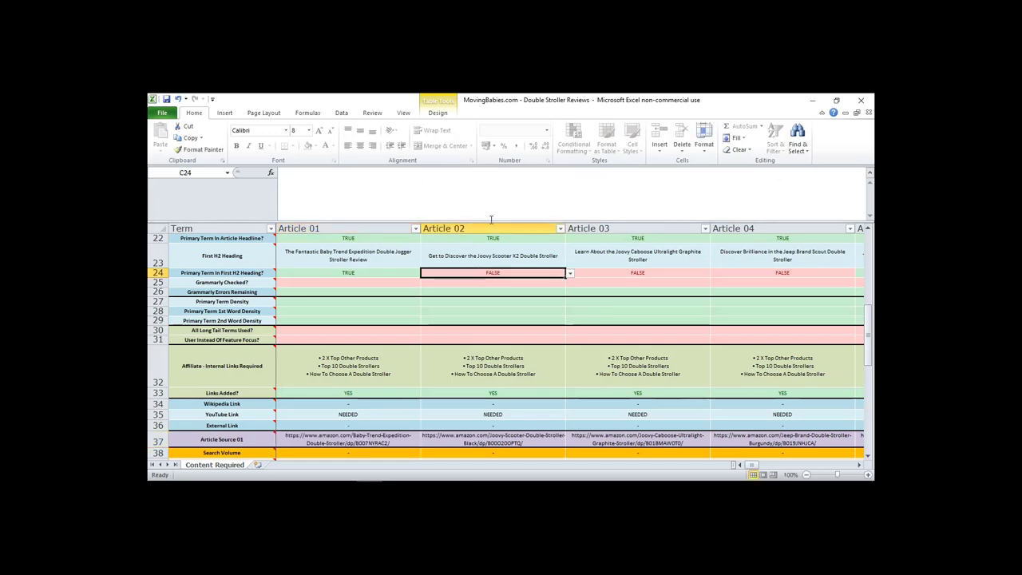
pyautogui.moveTo(496, 222); pyautogui.dragTo(505, 182)
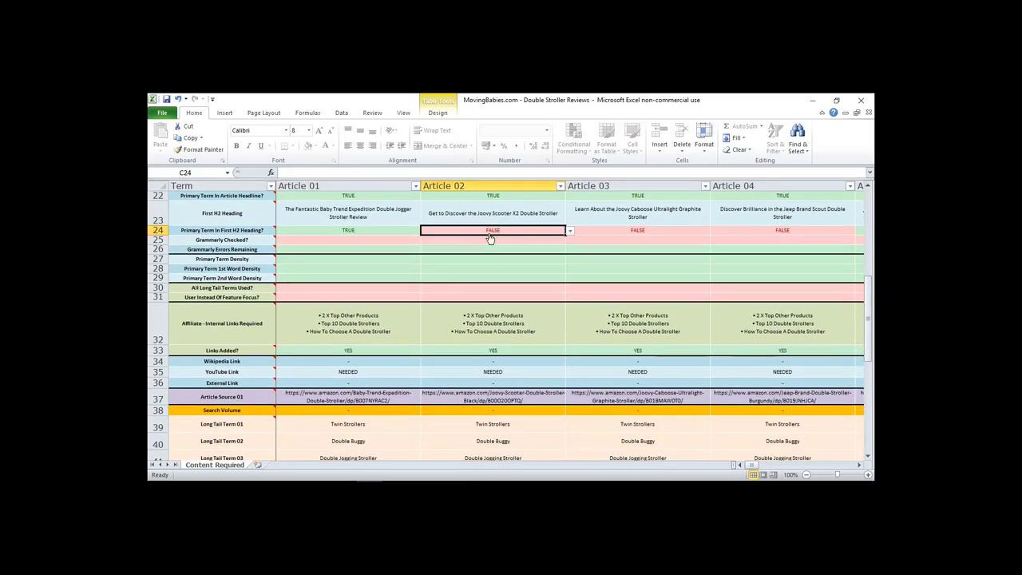
# Review the Article 01 to Article 03 columns, then Article 01's overview, template links and Primary Term
pyautogui.scroll(7, 333, 309)
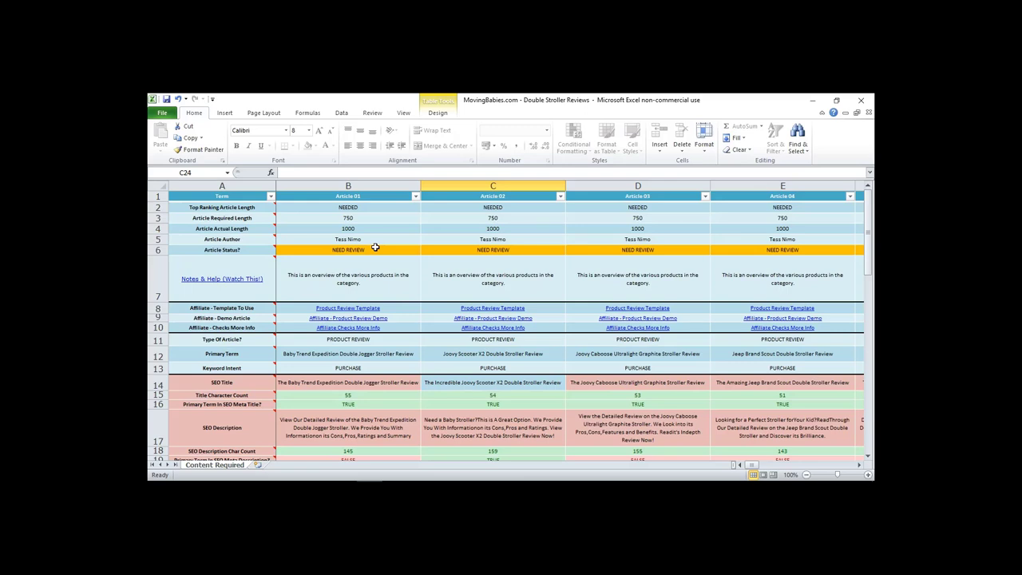
pyautogui.click(368, 184)
pyautogui.click(495, 184)
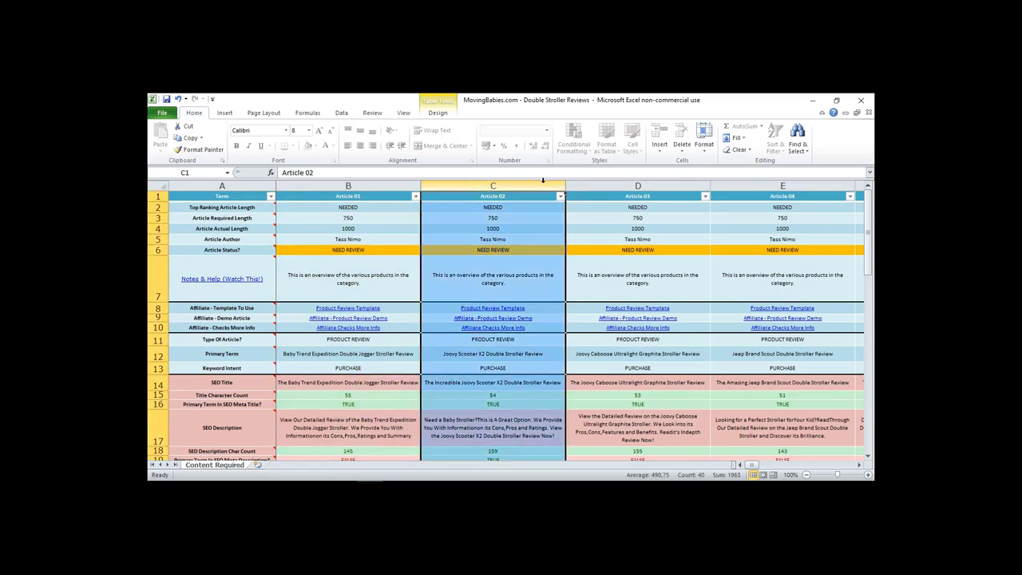
pyautogui.click(626, 183)
pyautogui.click(338, 281)
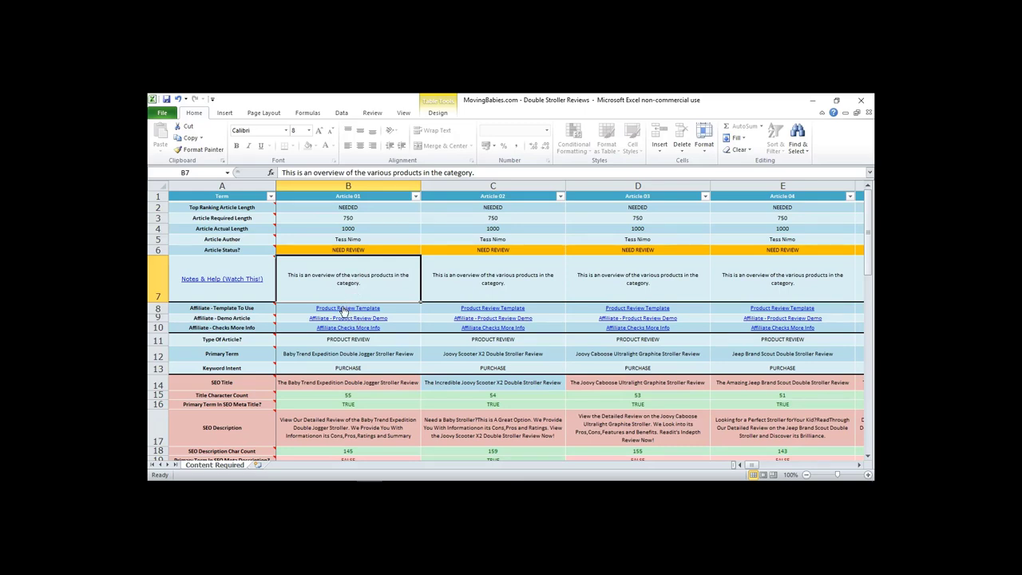
pyautogui.click(339, 356)
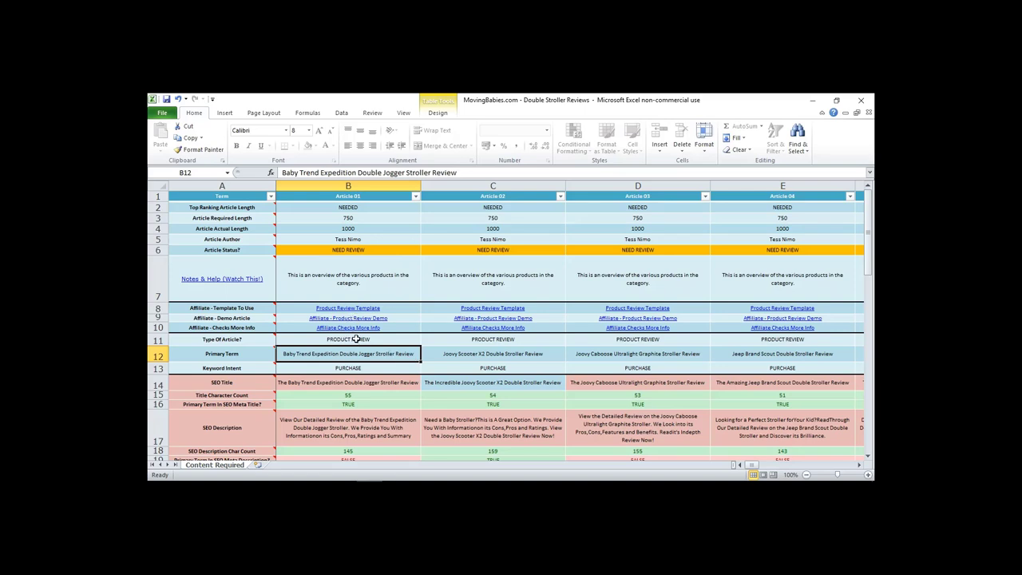
# Compare Article 01's SEO Title and SEO Description with its Primary Term, including the two primary-term check rows
pyautogui.scroll(-1, 388, 356)
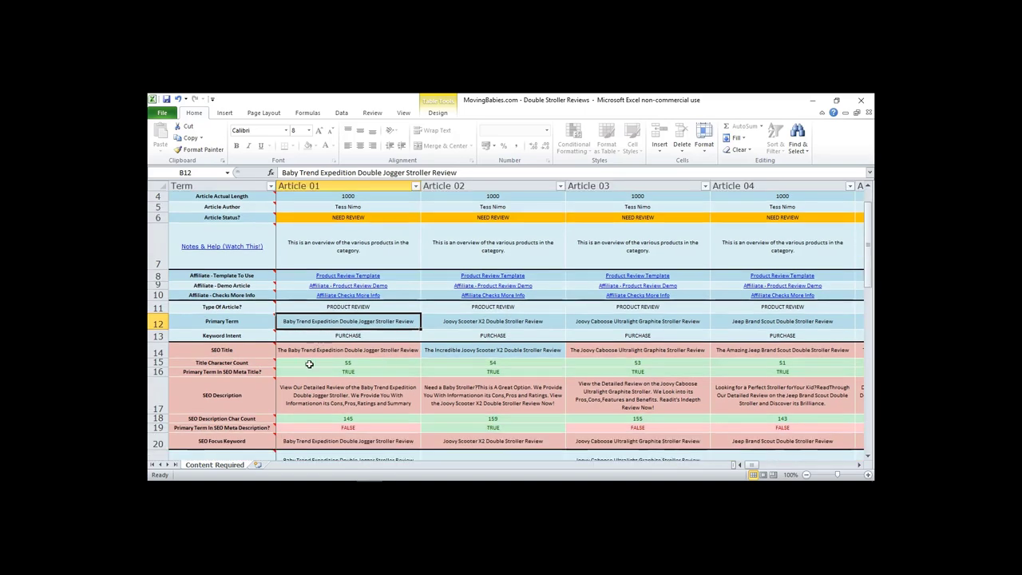
pyautogui.click(364, 350)
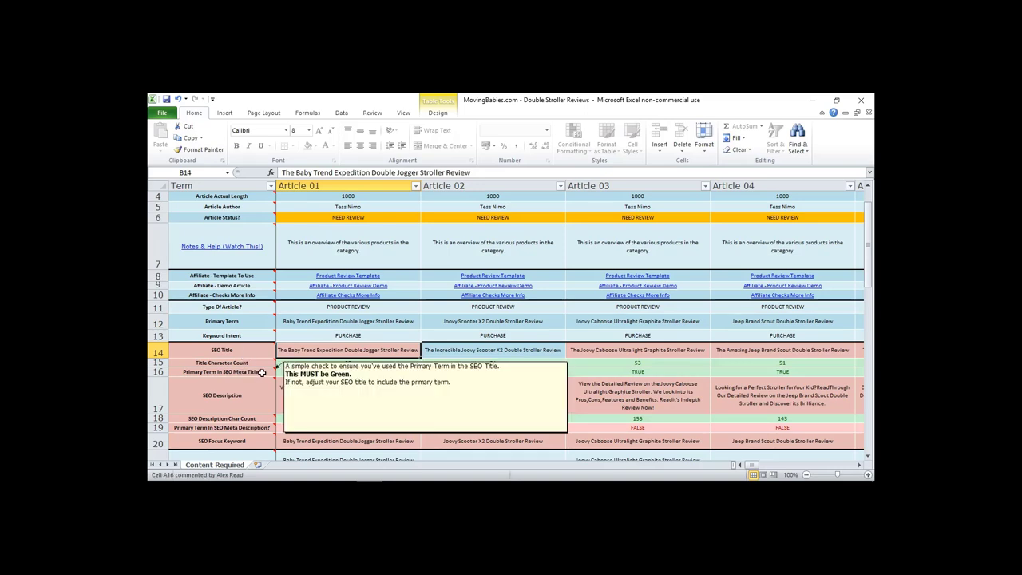
pyautogui.click(365, 374)
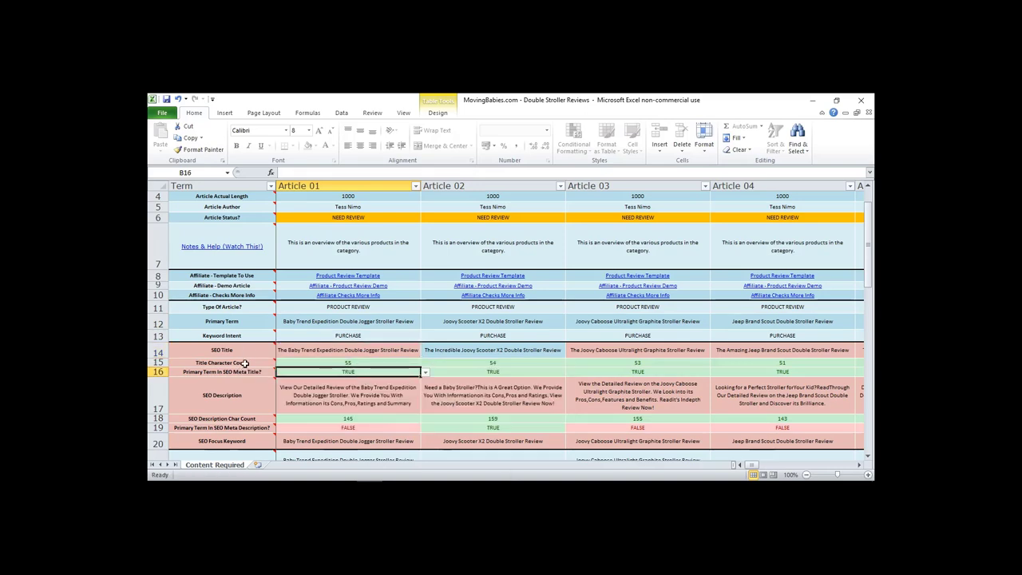
pyautogui.click(356, 399)
pyautogui.scroll(-4, 356, 398)
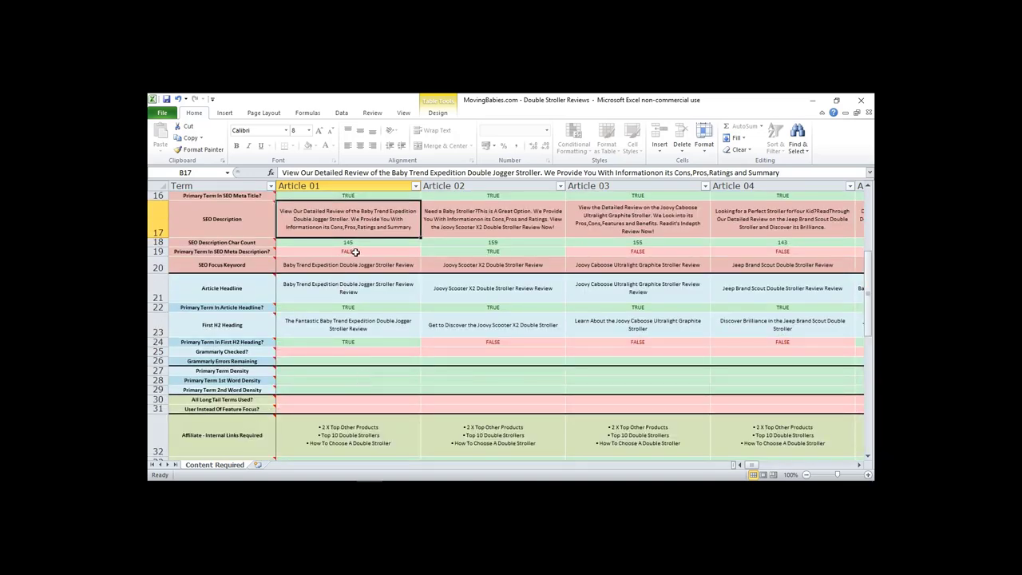
pyautogui.click(355, 253)
pyautogui.scroll(2, 344, 304)
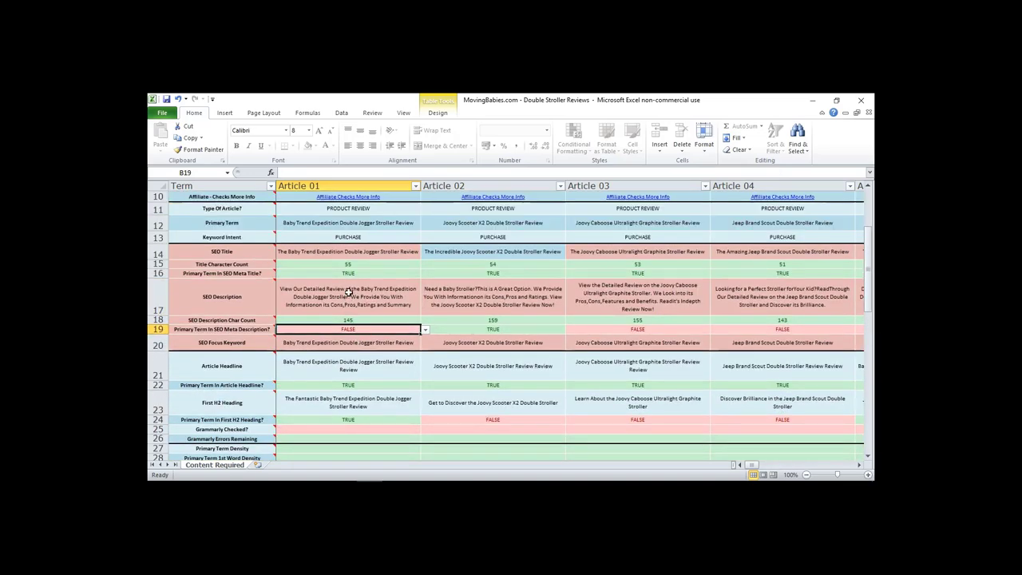
pyautogui.click(375, 223)
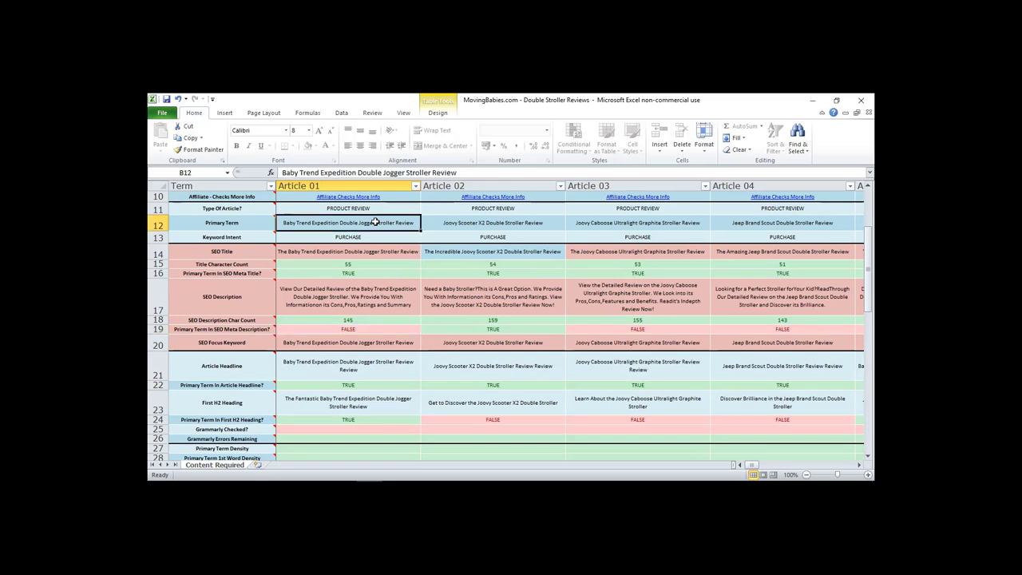
pyautogui.click(368, 299)
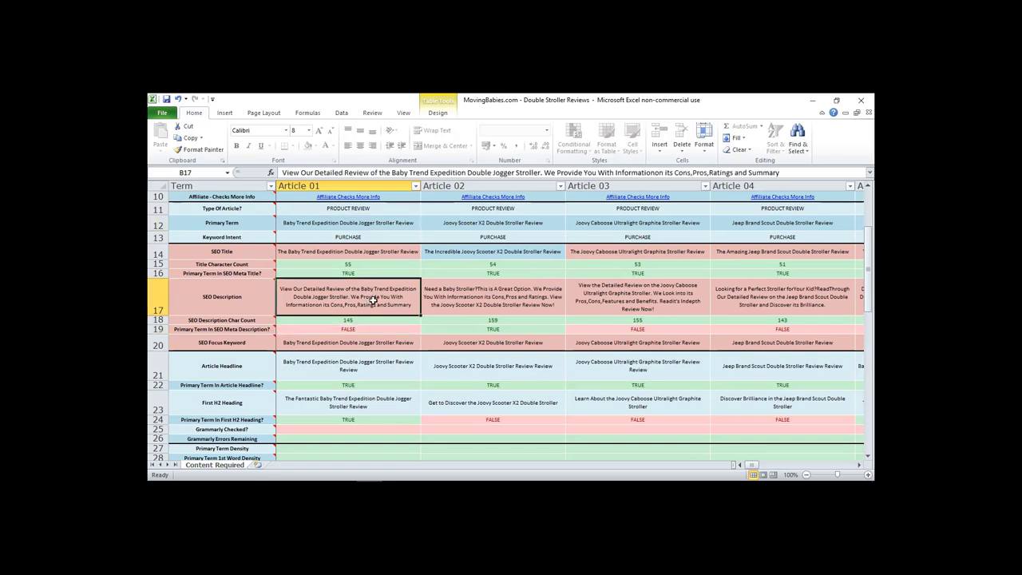
# Edit Article 01's SEO Description so it begins "View Our Detailed Baby Trend Expedition Double Jogger Stroller Review."
pyautogui.press('F2')
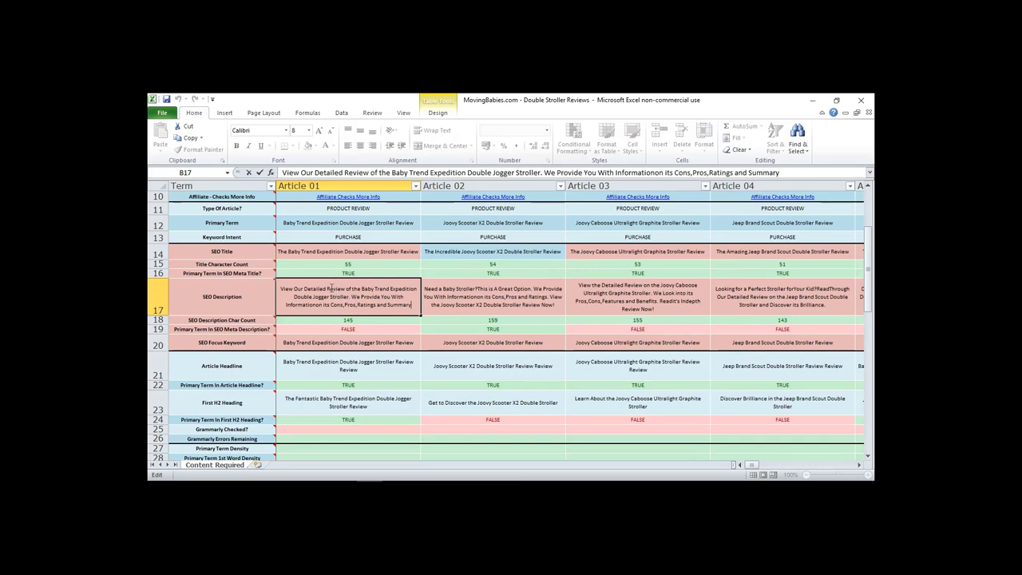
pyautogui.moveTo(327, 289); pyautogui.dragTo(361, 289)
pyautogui.press('BackSpace')
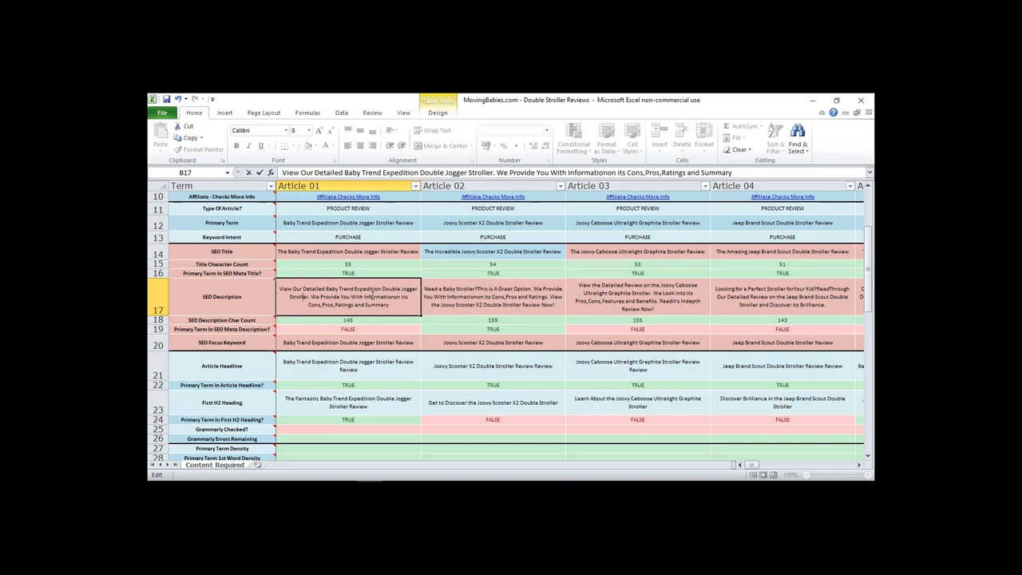
pyautogui.write('Review')
pyautogui.press('Return')
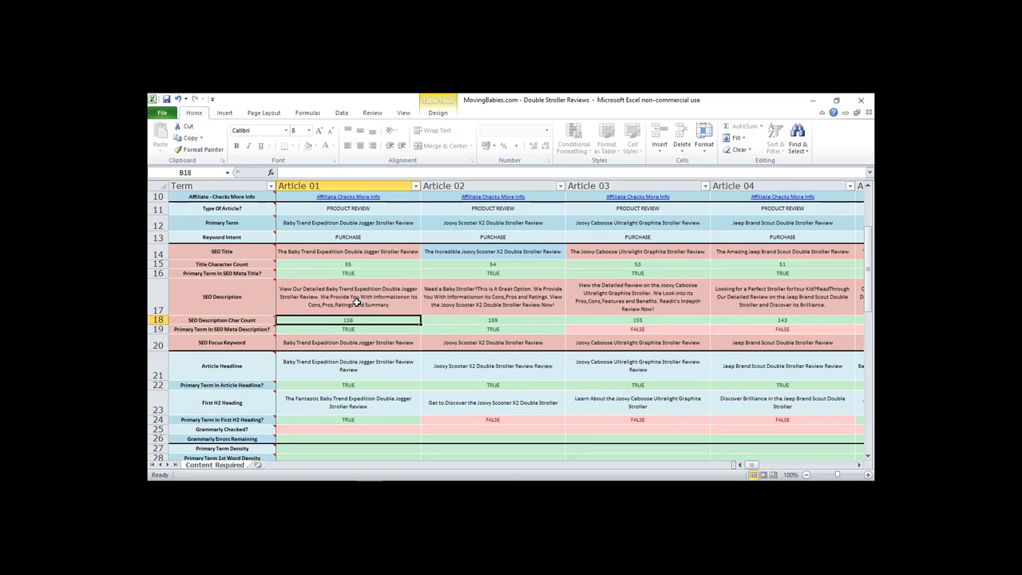
# Check Article 01's Article Headline, First H2 Heading and All Long Tail Terms Used? rows
pyautogui.click(334, 360)
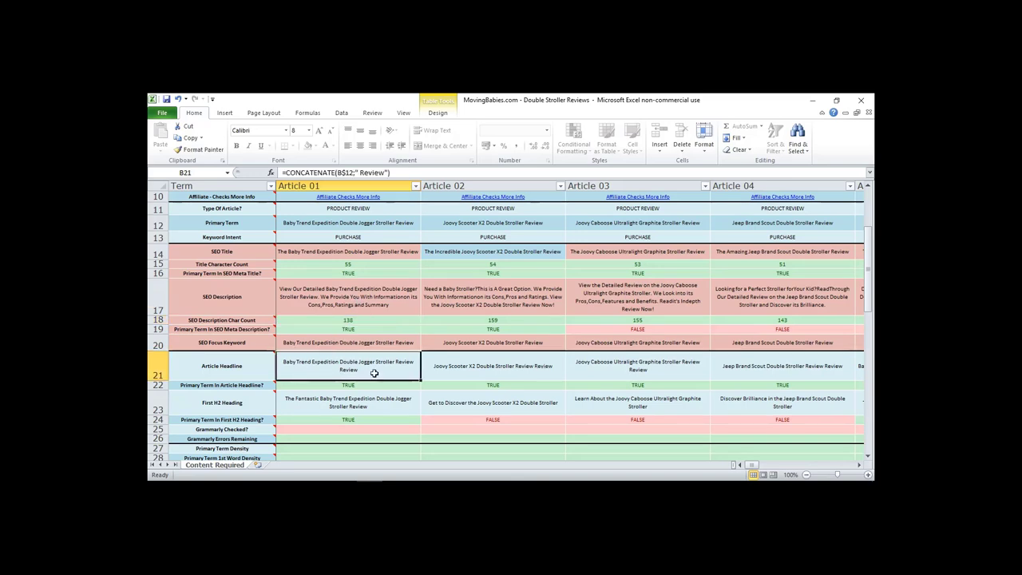
pyautogui.click(352, 404)
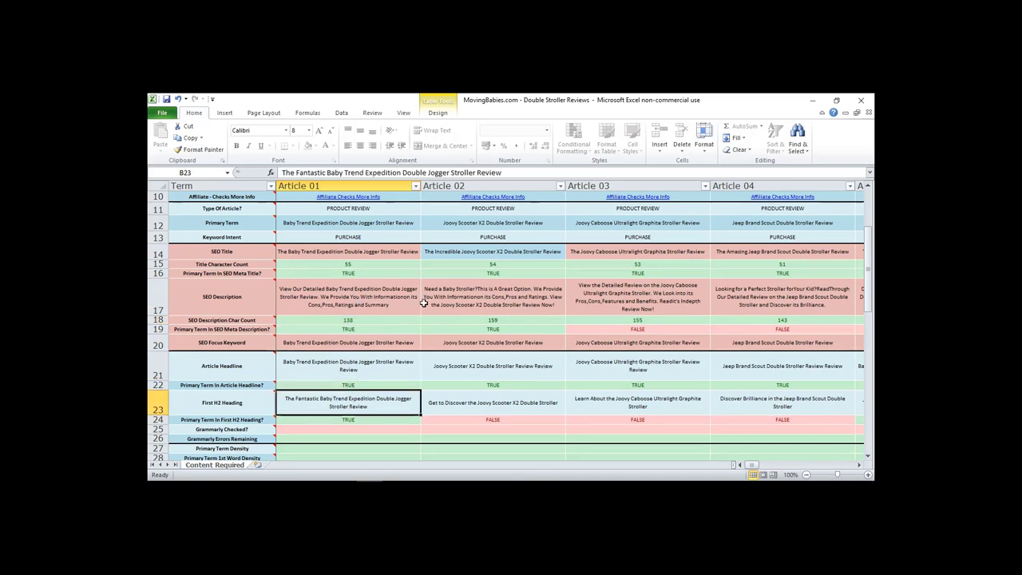
pyautogui.scroll(-2, 389, 295)
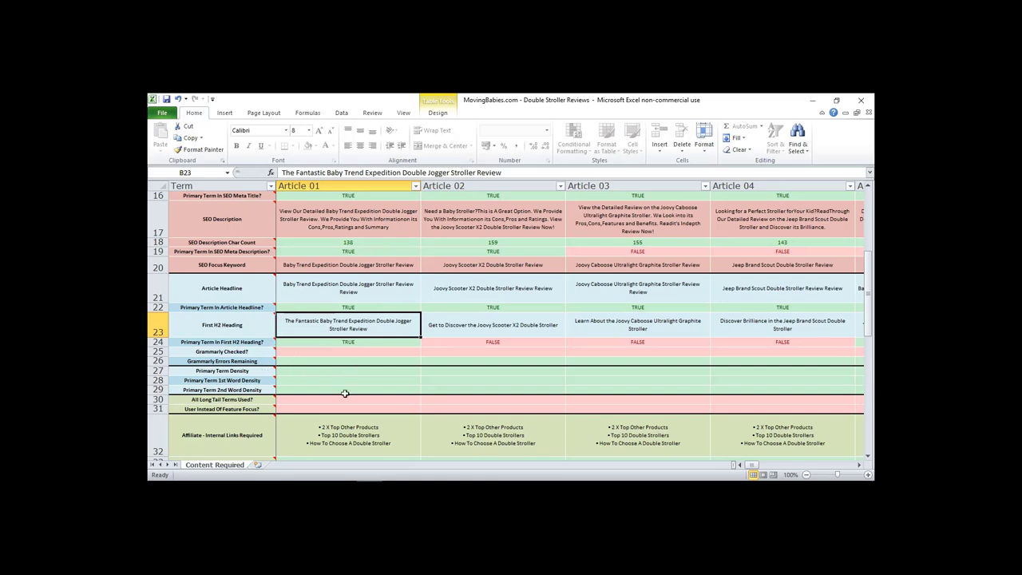
pyautogui.click(340, 399)
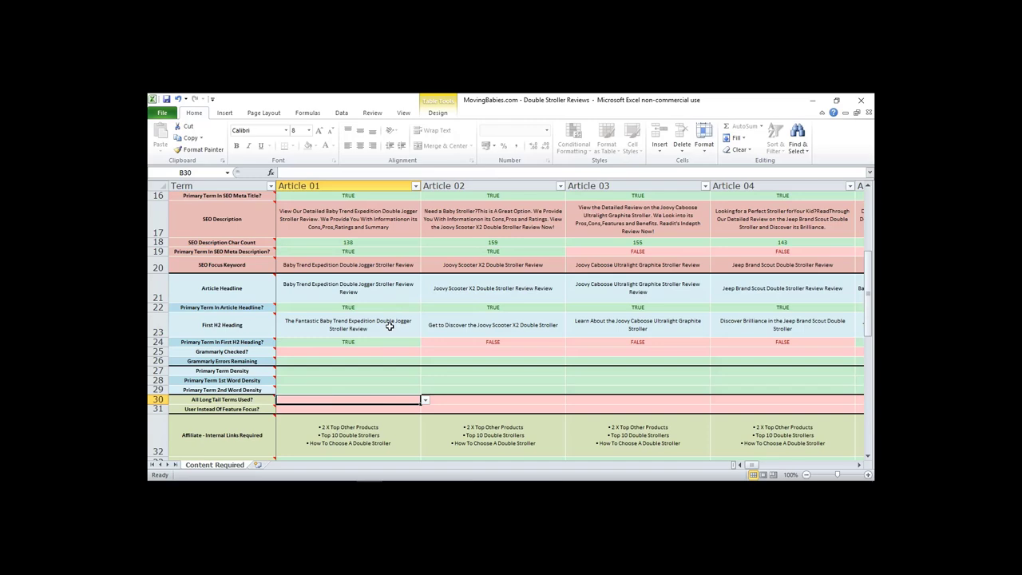
# Examine Article 01's list of long tail terms, Long Tail Term 01 through Long Tail Term 08
pyautogui.scroll(-7, 402, 329)
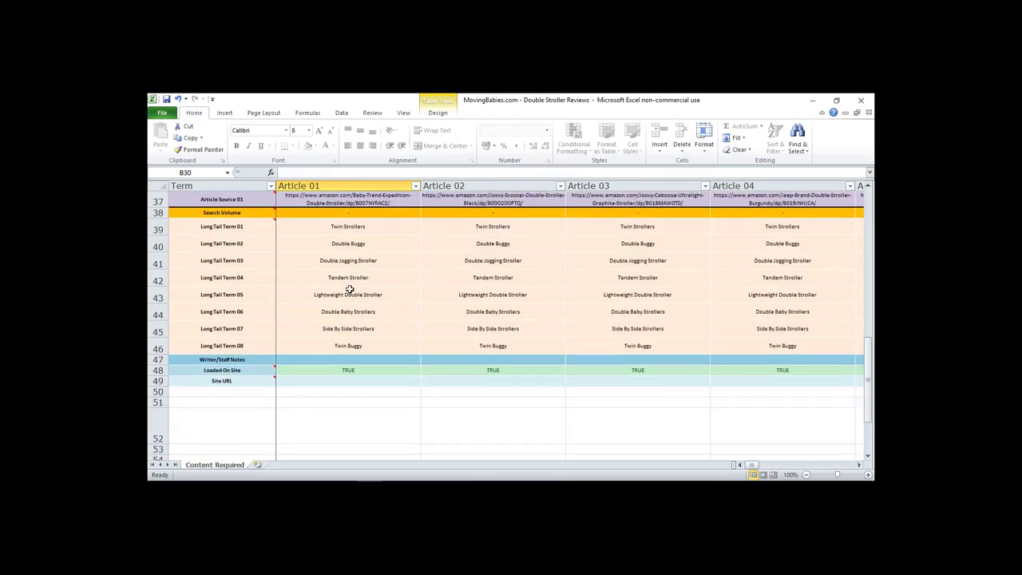
pyautogui.moveTo(367, 228); pyautogui.dragTo(361, 345)
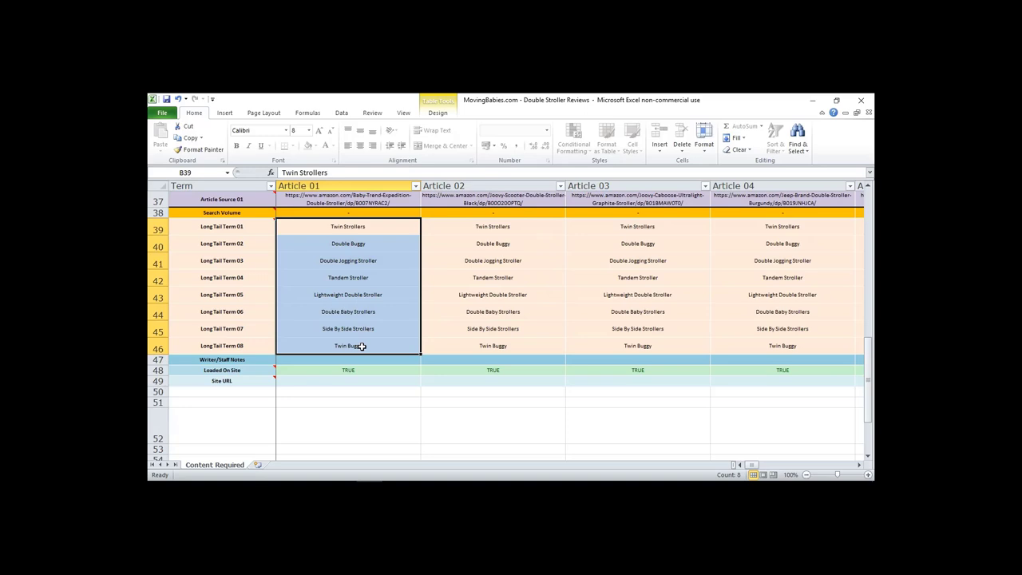
pyautogui.click(375, 227)
pyautogui.moveTo(375, 227); pyautogui.dragTo(366, 340)
pyautogui.scroll(4, 381, 271)
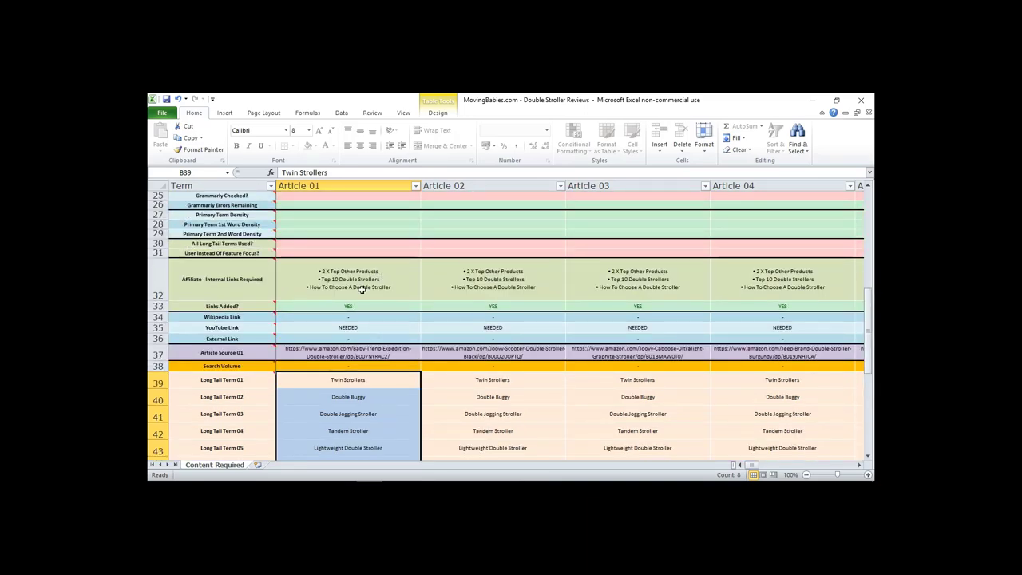
pyautogui.click(366, 347)
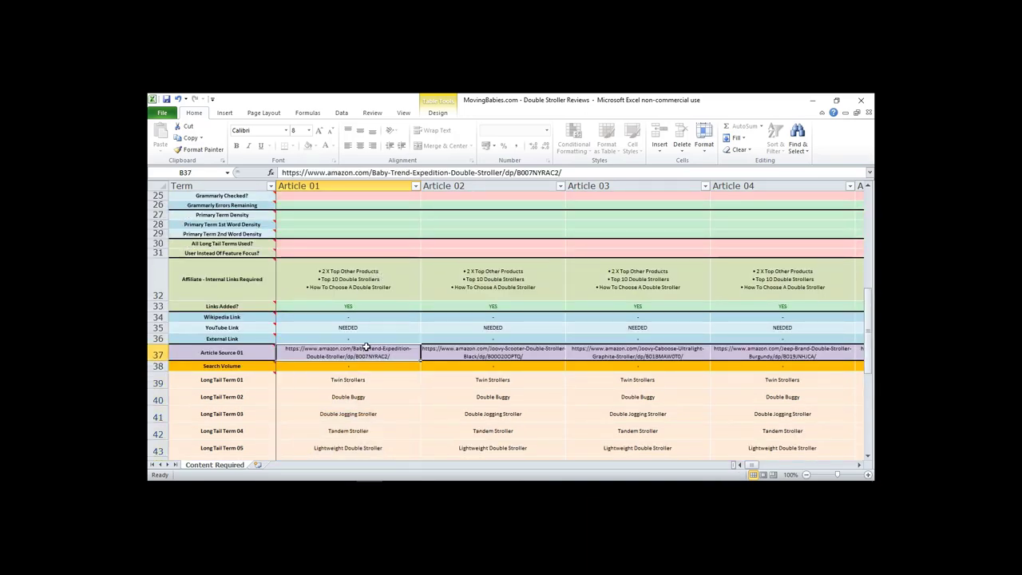
pyautogui.hotkey('alt', 'Tab')
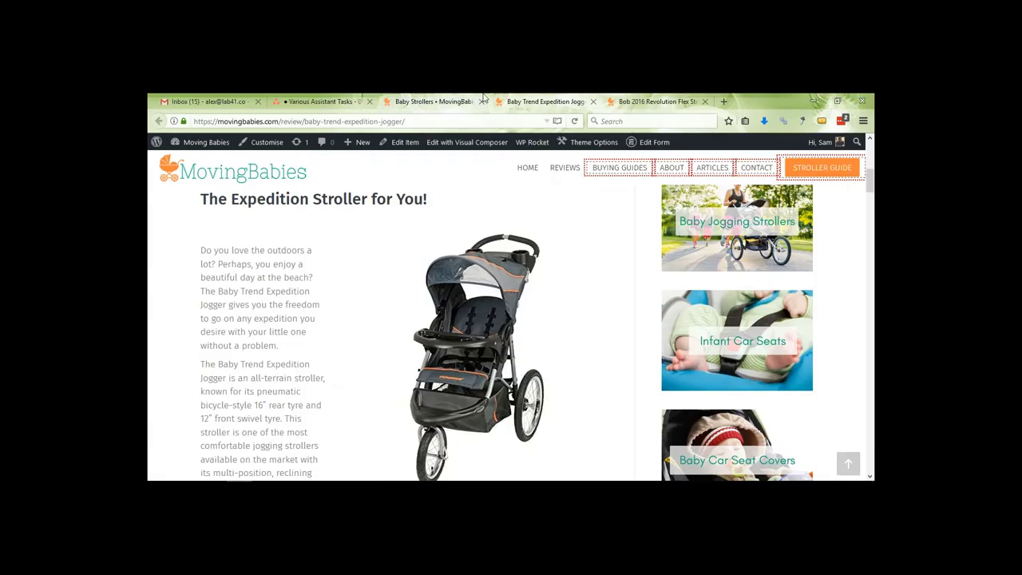
pyautogui.click(724, 101)
pyautogui.write('https://www.amazon.com/Baby-Trend-Expedition-Double-Stroller/dp/B007NYRAC2/')
pyautogui.press('Return')
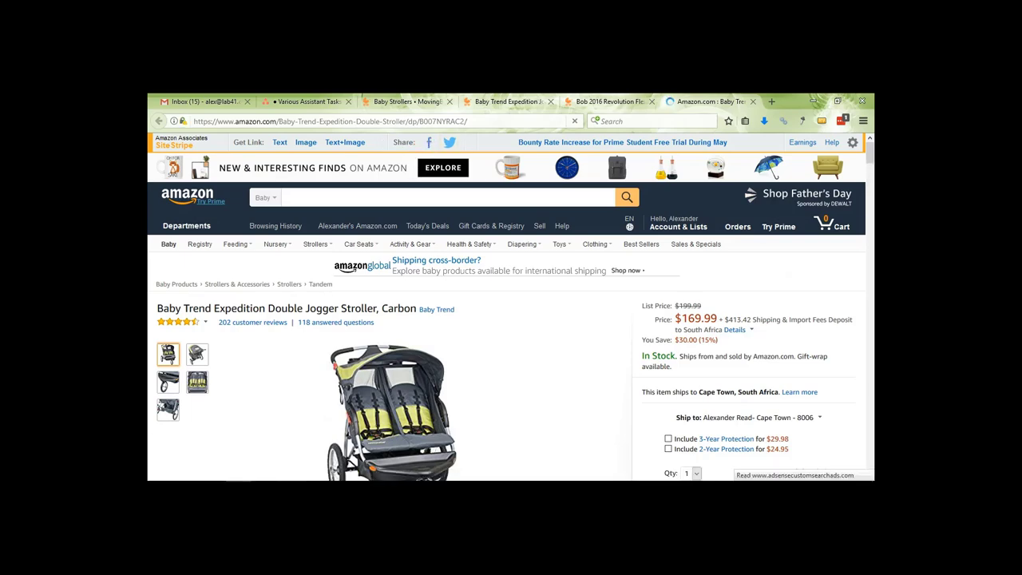
pyautogui.scroll(-3, 439, 400)
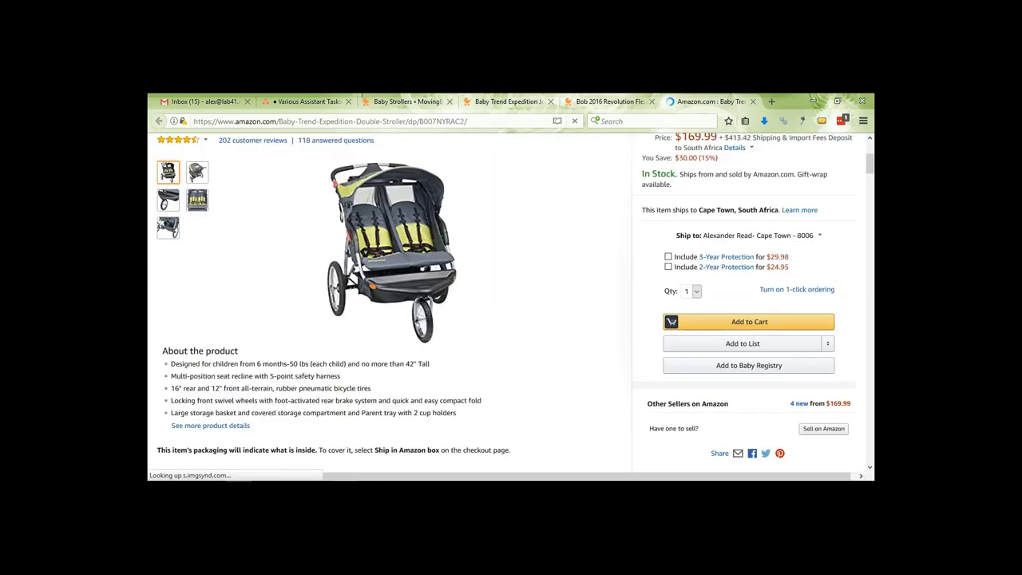
# Switch to the Affiliate - Product Review Template in Word and look through its sections between Create An Interesting Headline and Main Features & Specifications
pyautogui.moveTo(344, 482)
pyautogui.click(228, 439)
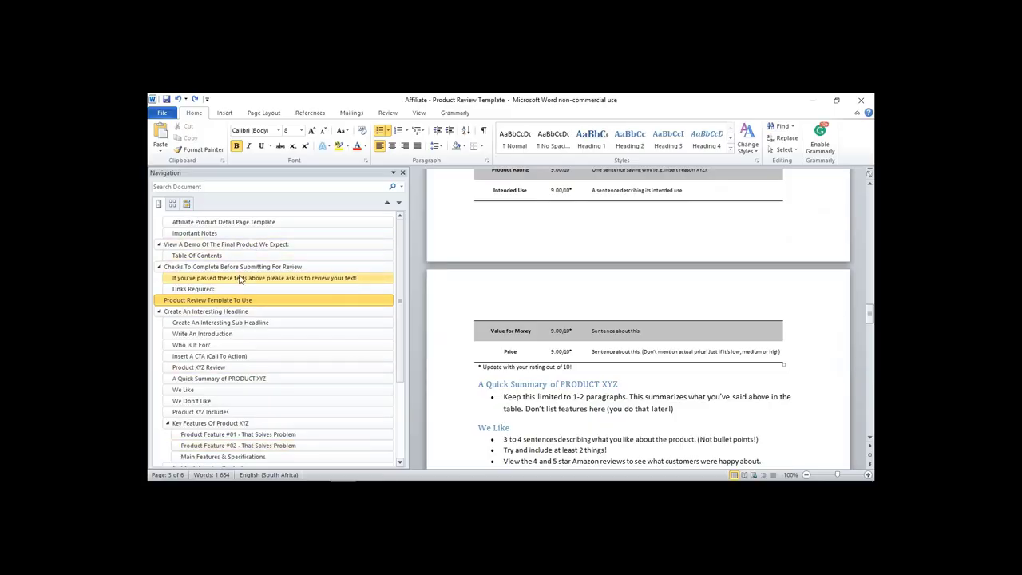
pyautogui.scroll(-1, 559, 315)
pyautogui.scroll(-3, 559, 314)
pyautogui.scroll(-4, 642, 287)
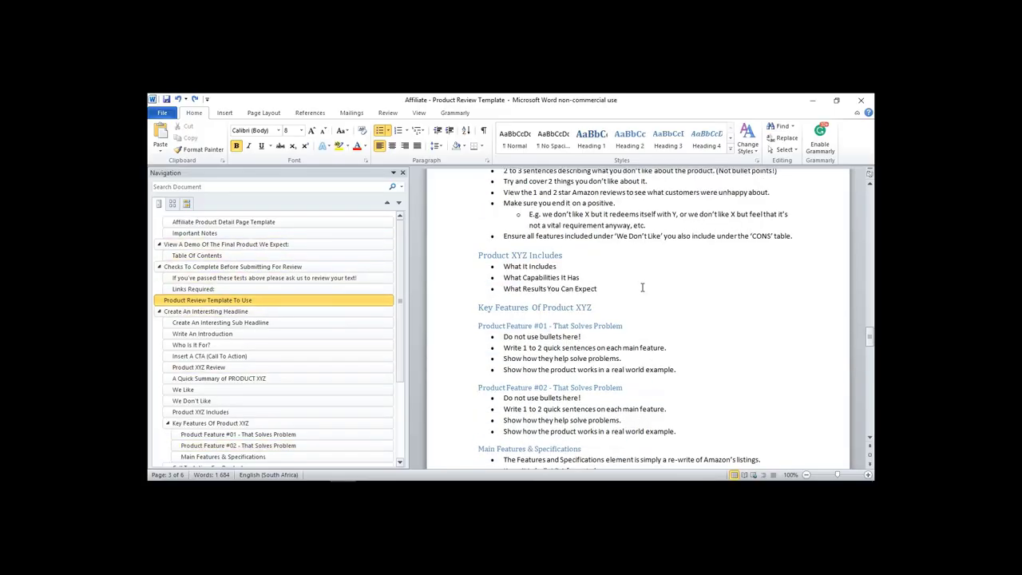
pyautogui.scroll(15, 642, 287)
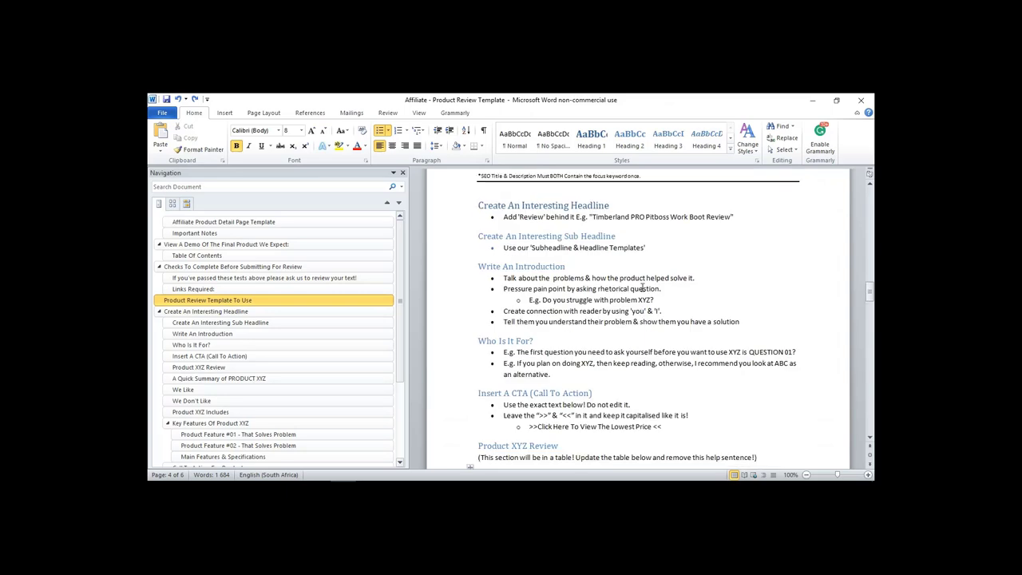
pyautogui.scroll(1, 642, 289)
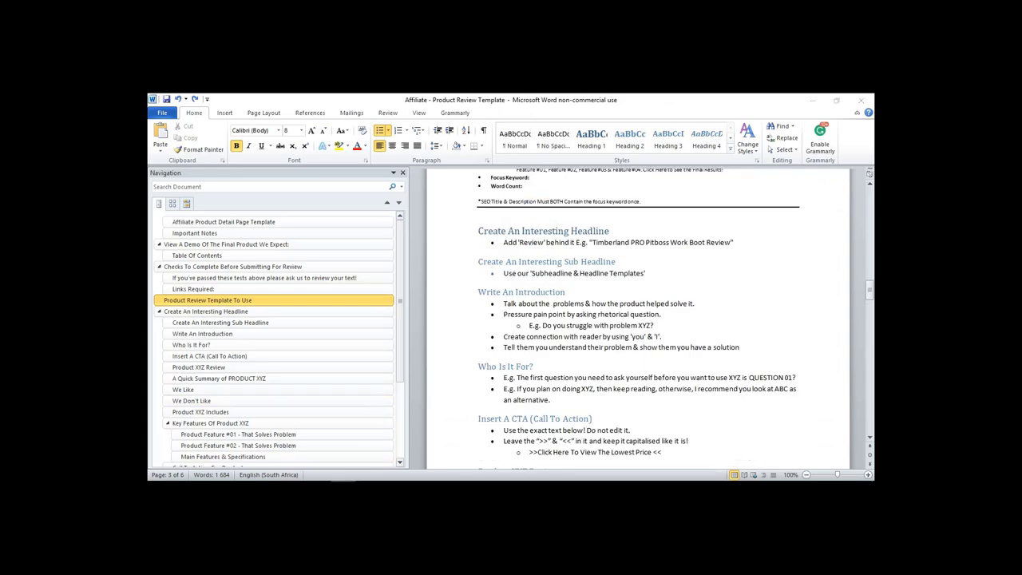
# Return to the Amazon stroller page, examine the About the product section and go to the customer reviews
pyautogui.click(344, 482)
pyautogui.click(320, 482)
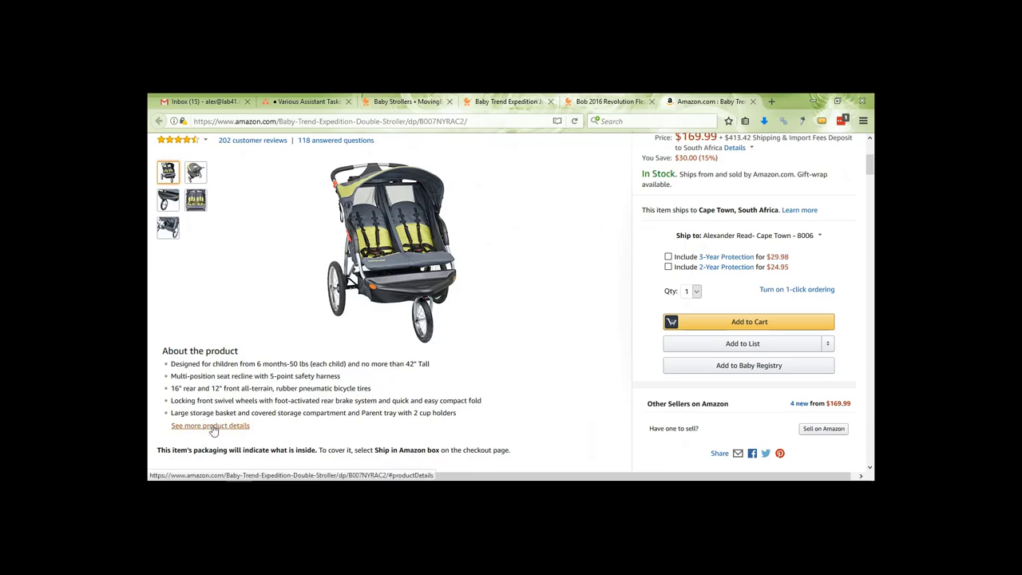
pyautogui.scroll(-3, 347, 383)
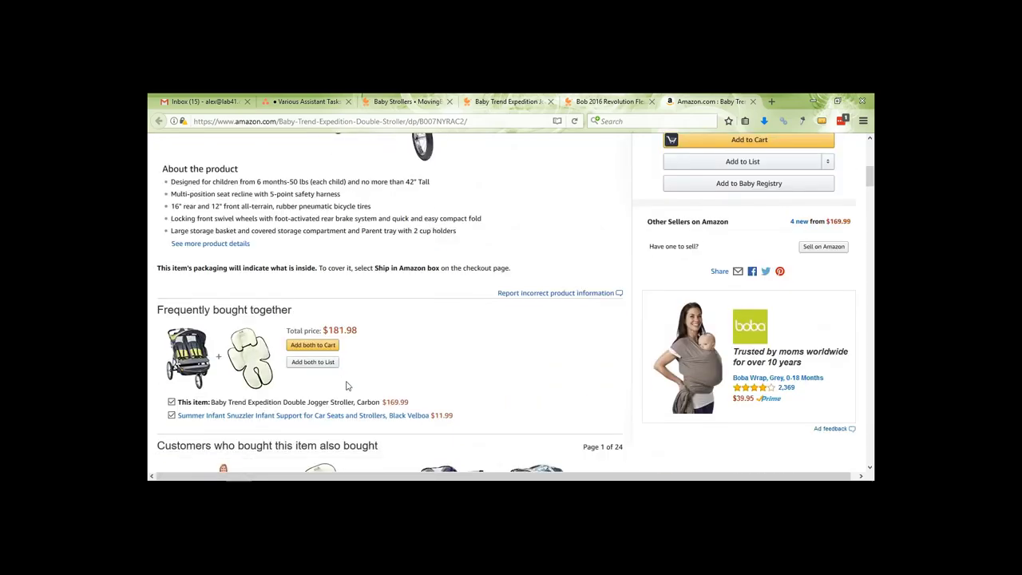
pyautogui.scroll(8, 391, 348)
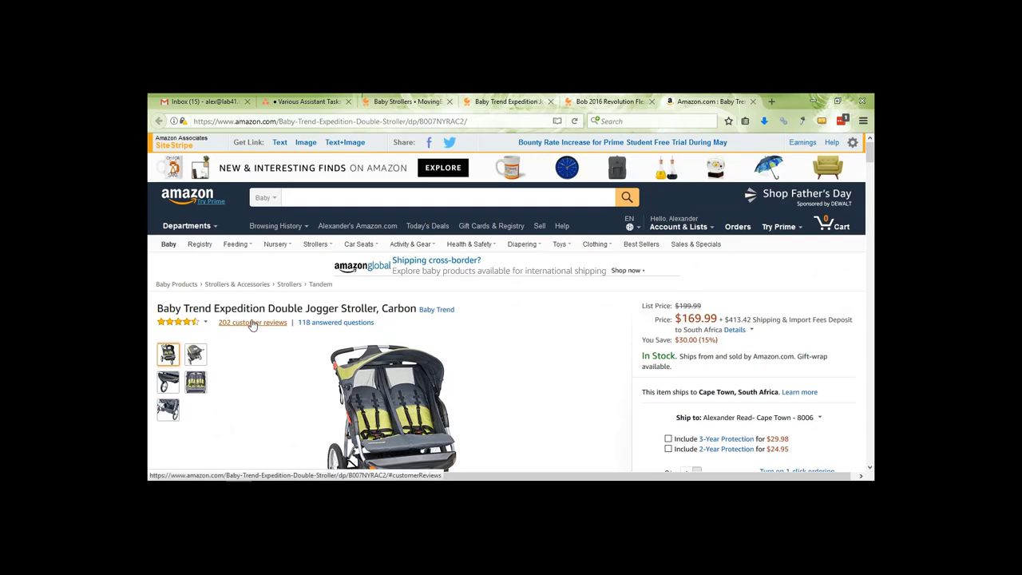
pyautogui.click(252, 323)
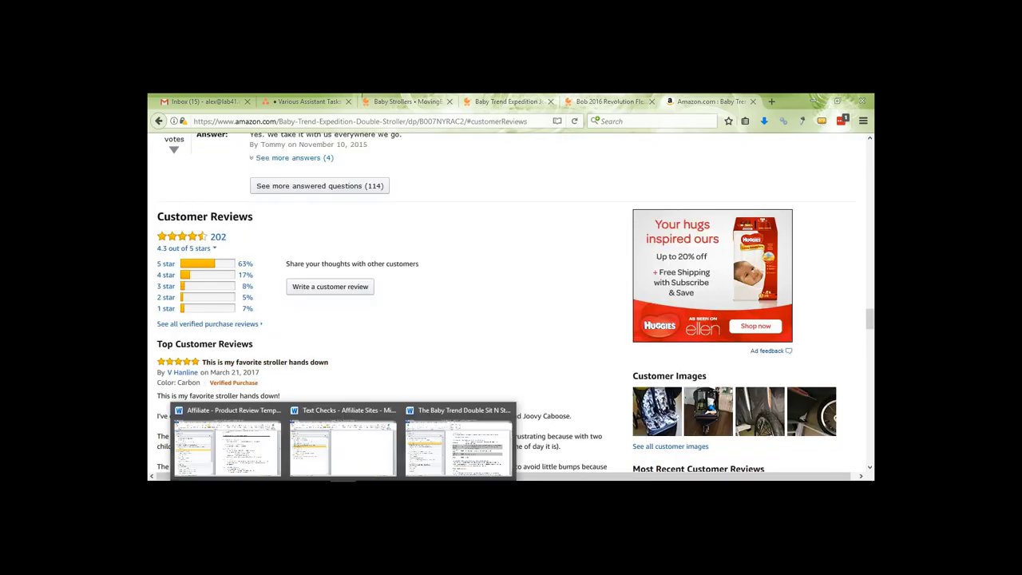
# Check the We Like guidelines in the Word product review template and return to the Amazon customer reviews
pyautogui.click(228, 447)
pyautogui.click(196, 390)
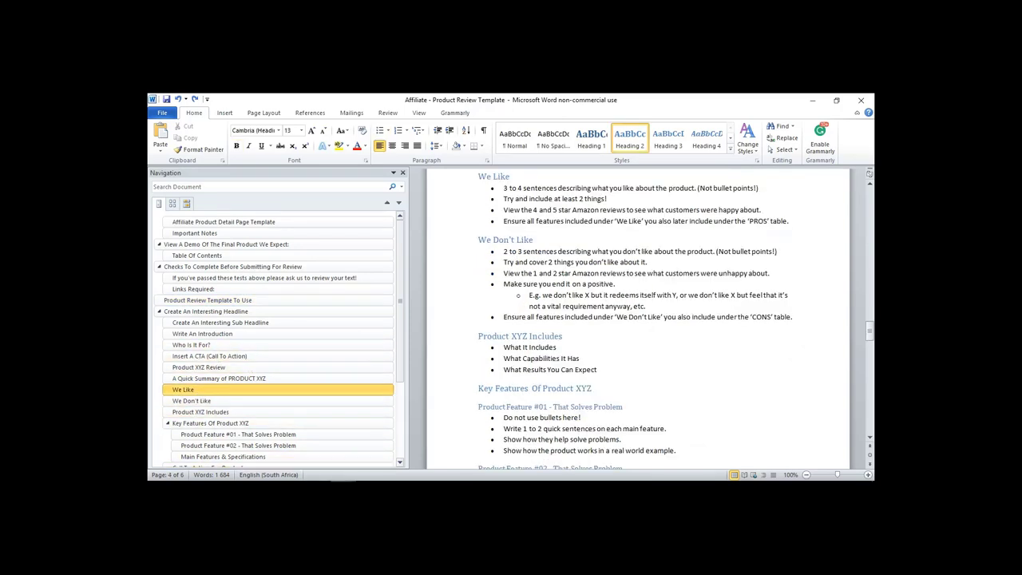
pyautogui.moveTo(344, 481)
pyautogui.hotkey('alt', 'Tab')
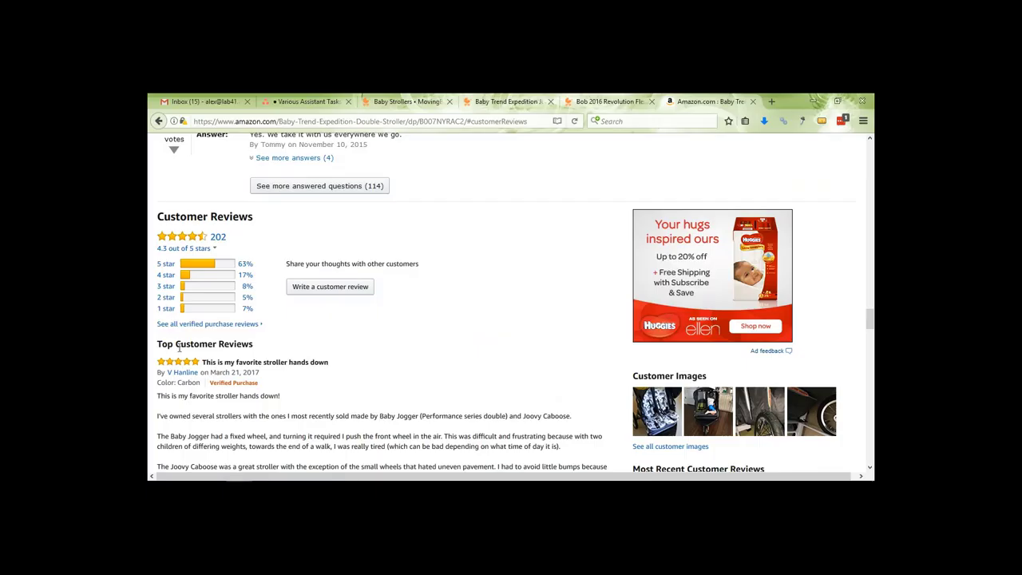
# Show only the stroller's 1 star reviews and examine the complaints about its front wheel
pyautogui.click(165, 298)
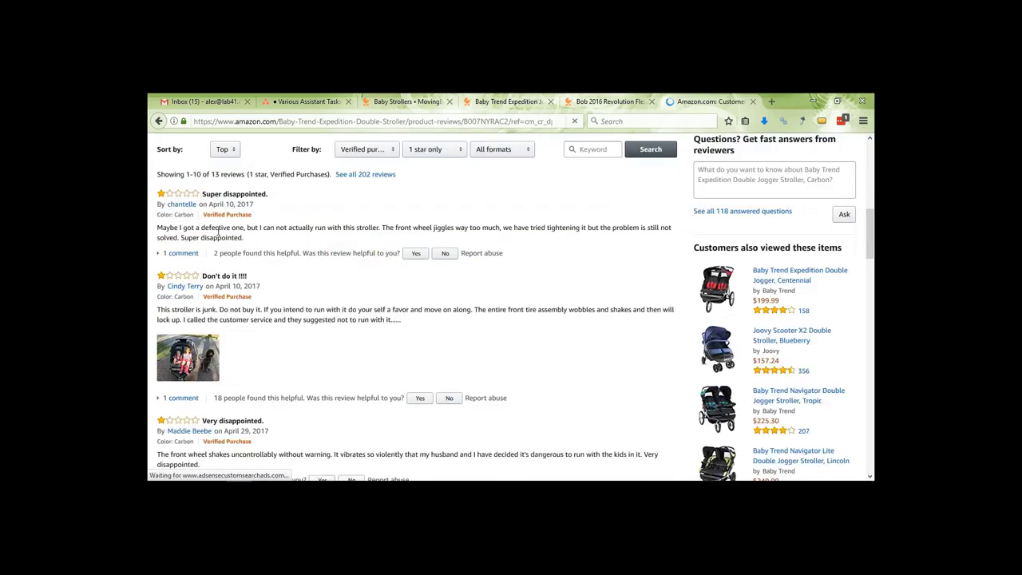
pyautogui.moveTo(257, 227); pyautogui.dragTo(365, 228)
pyautogui.moveTo(434, 228); pyautogui.dragTo(499, 228)
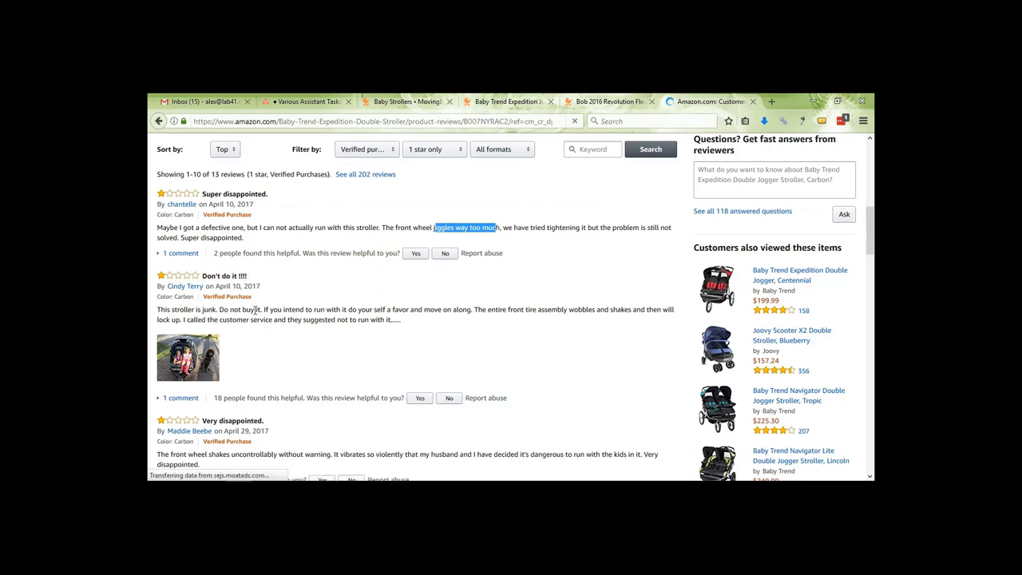
pyautogui.moveTo(474, 310); pyautogui.dragTo(630, 310)
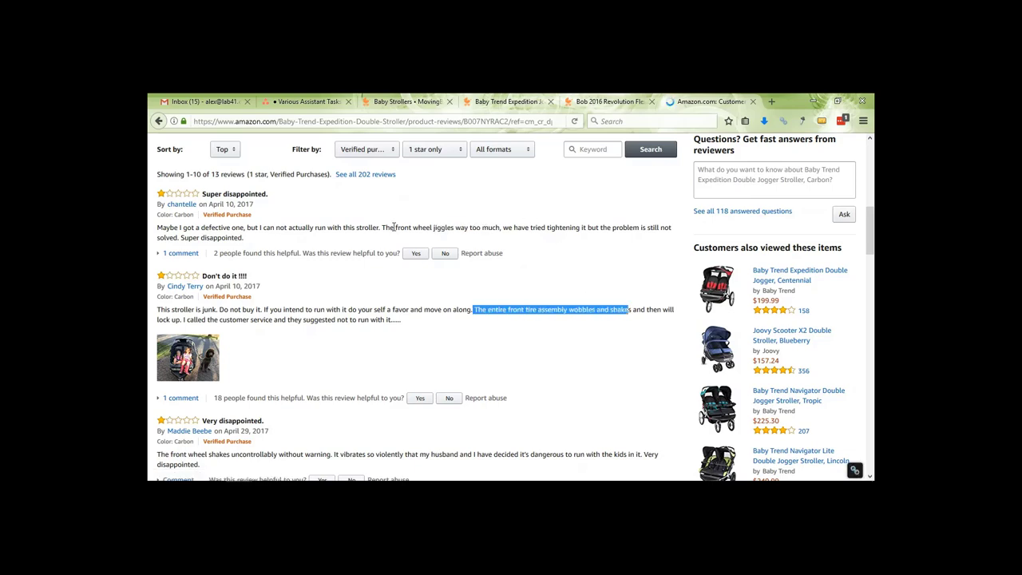
pyautogui.moveTo(521, 310); pyautogui.dragTo(651, 320)
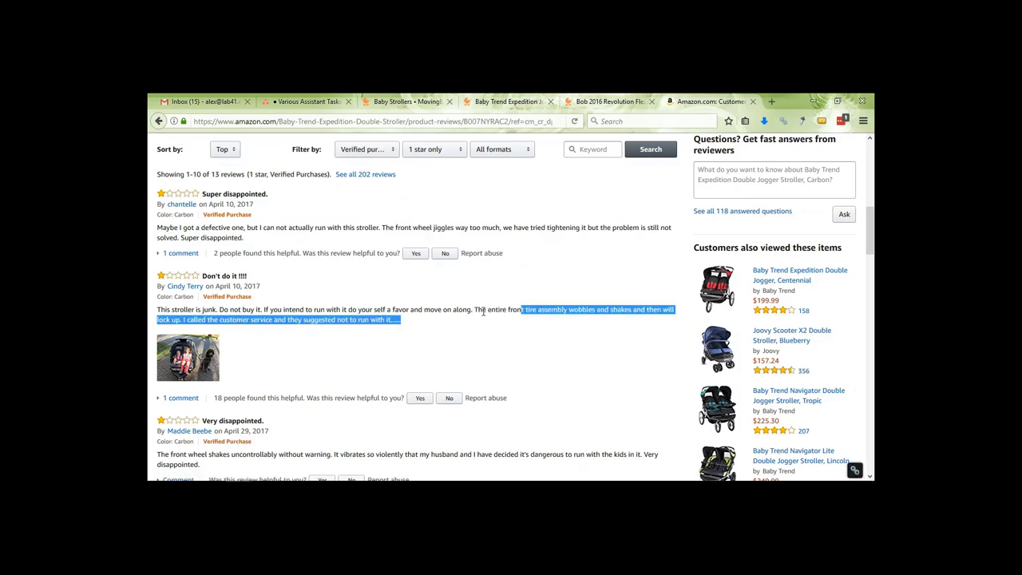
pyautogui.moveTo(331, 454); pyautogui.dragTo(556, 454)
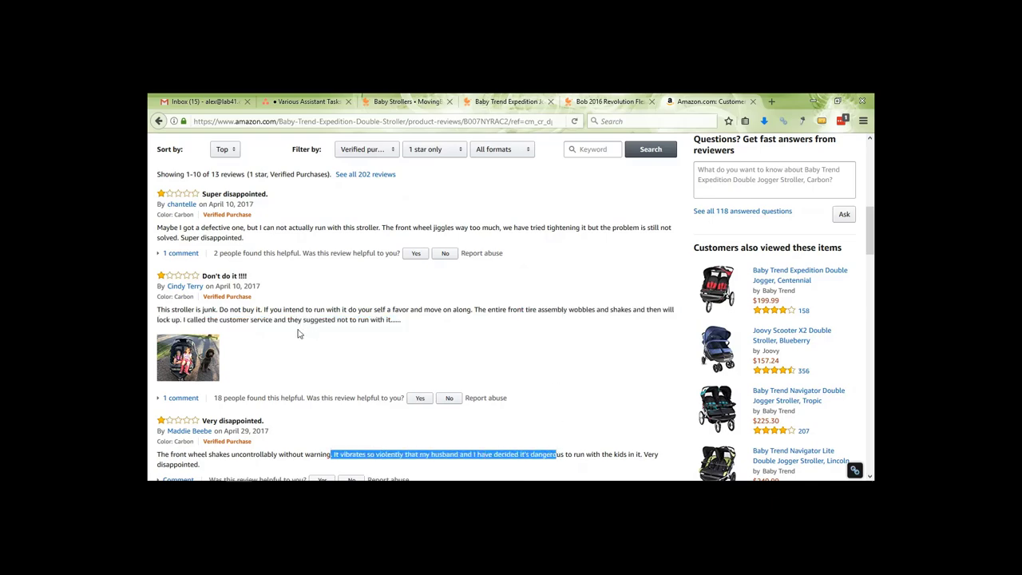
# Look over the star rating breakdown and the top positive and top critical reviews
pyautogui.scroll(2, 519, 327)
pyautogui.scroll(3, 527, 328)
pyautogui.scroll(2, 527, 328)
pyautogui.scroll(-1, 527, 328)
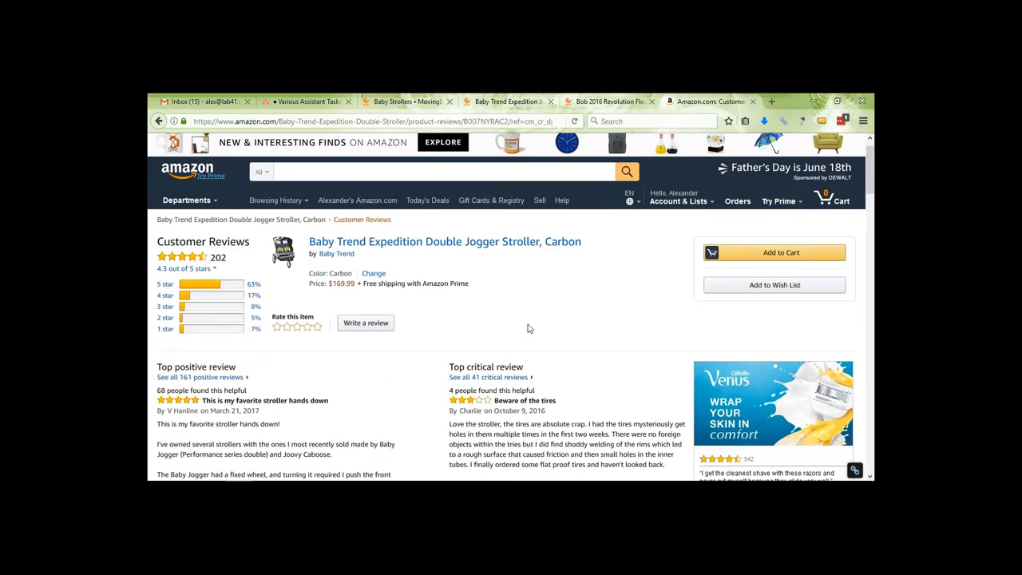
pyautogui.scroll(-2, 174, 386)
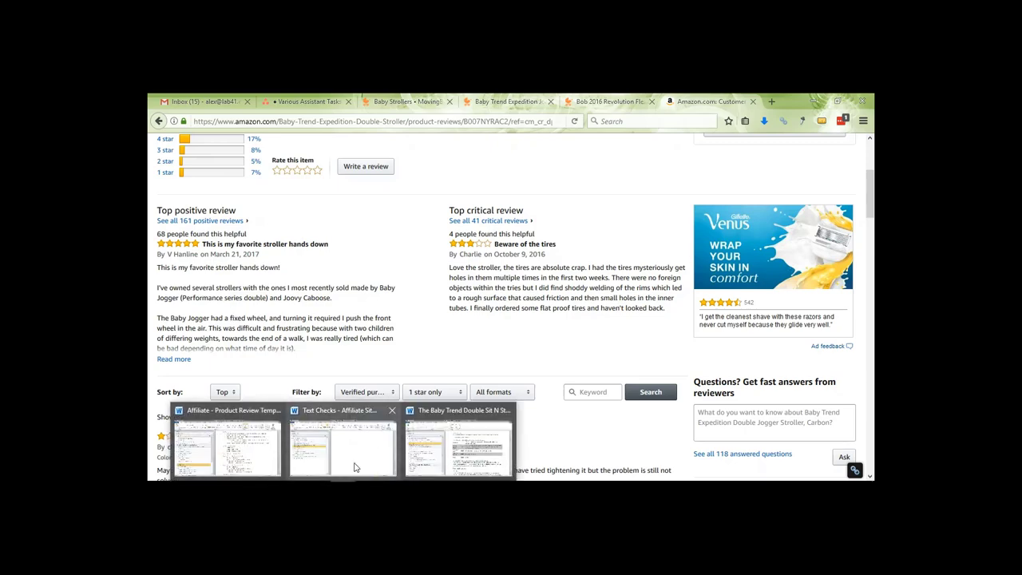
# Switch back to the Word product review template and examine its We Don't Like and The Pros Vs Cons sections
pyautogui.click(276, 471)
pyautogui.click(431, 443)
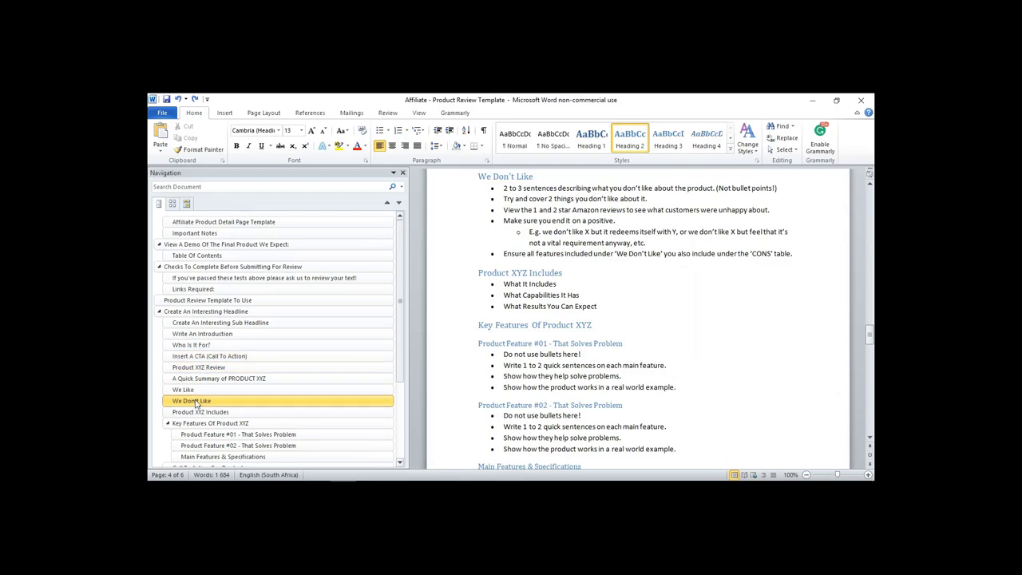
pyautogui.scroll(-4, 201, 376)
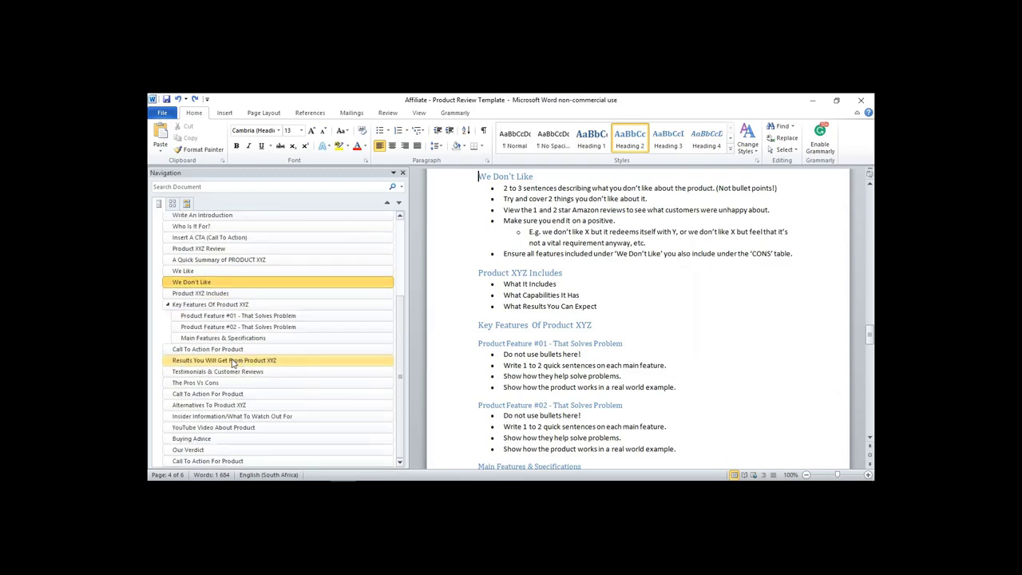
pyautogui.click(201, 384)
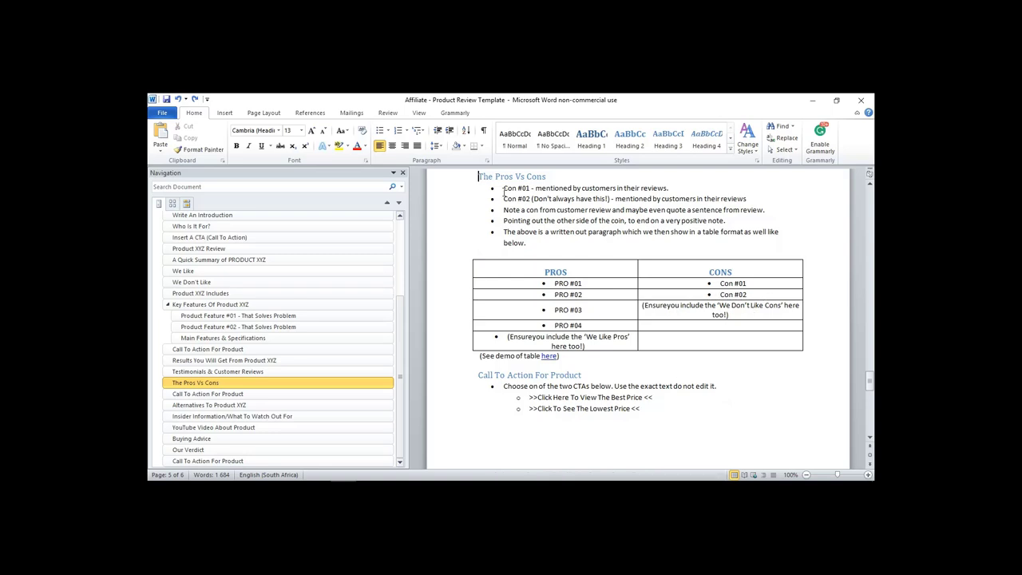
pyautogui.moveTo(344, 487)
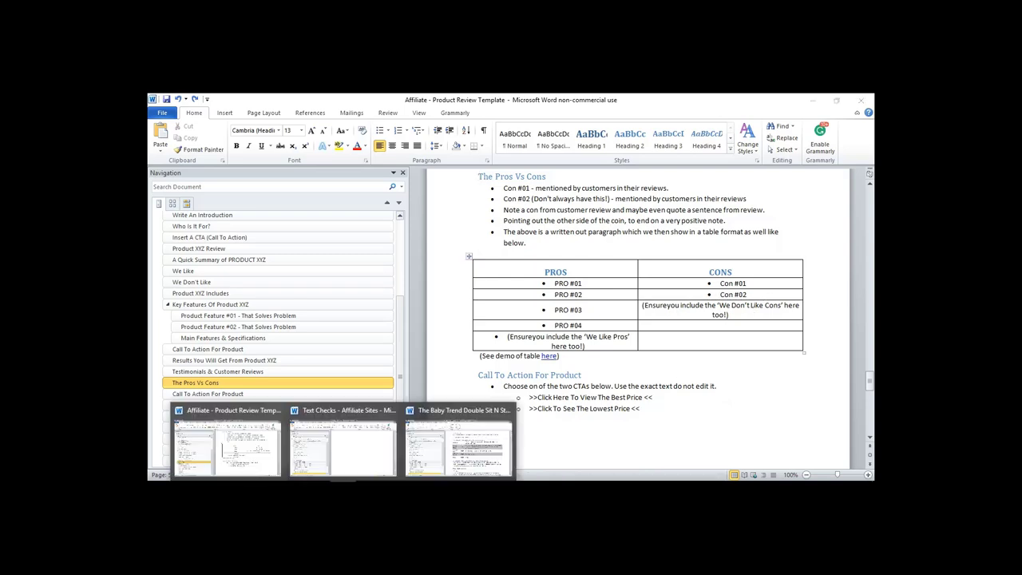
# Check the Pros vs. Cons section of the sample Word stroller review and open the Baby Trend Expedition stroller's product page on Amazon
pyautogui.click(459, 447)
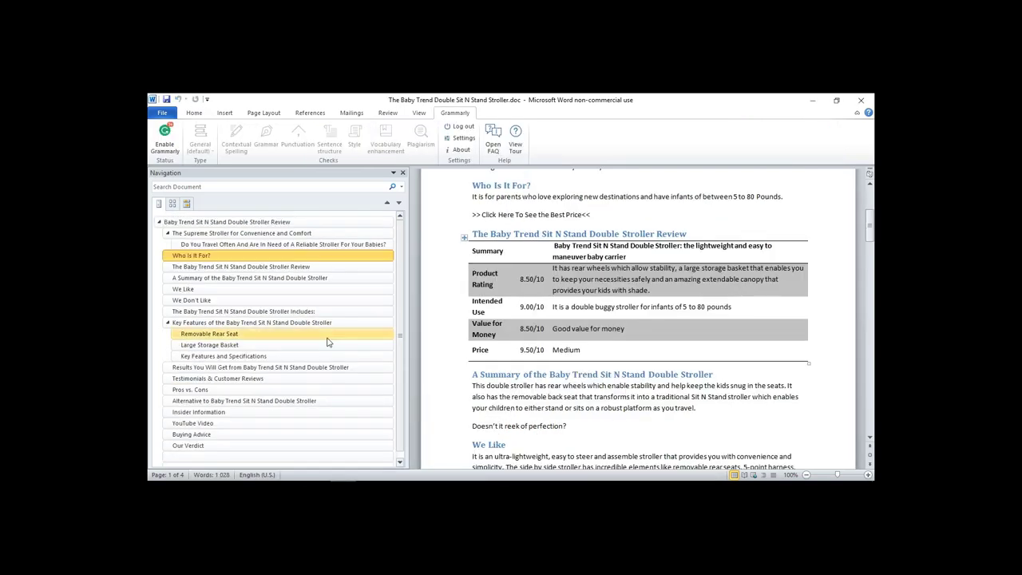
pyautogui.click(212, 389)
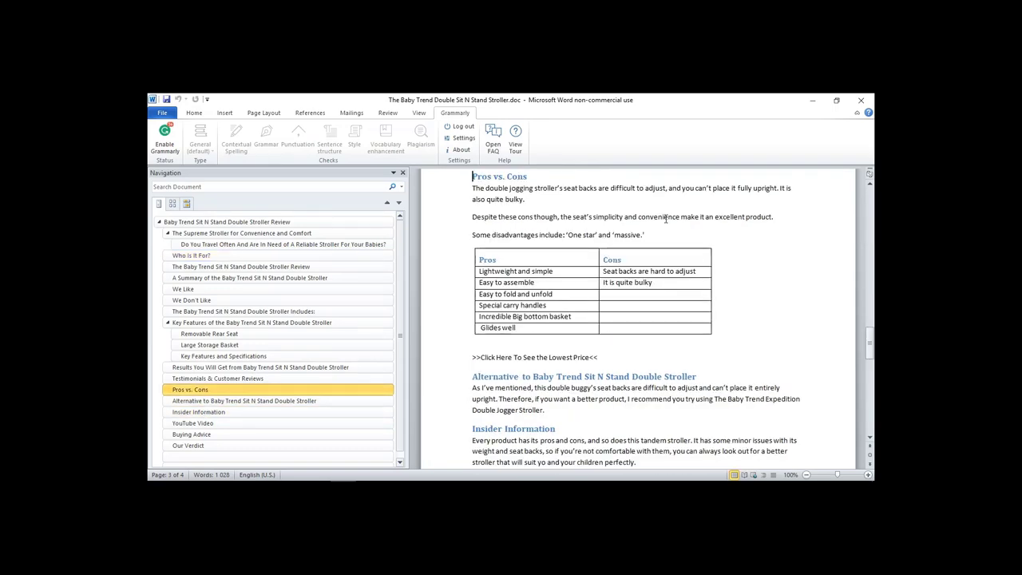
pyautogui.hotkey('alt', 'Tab')
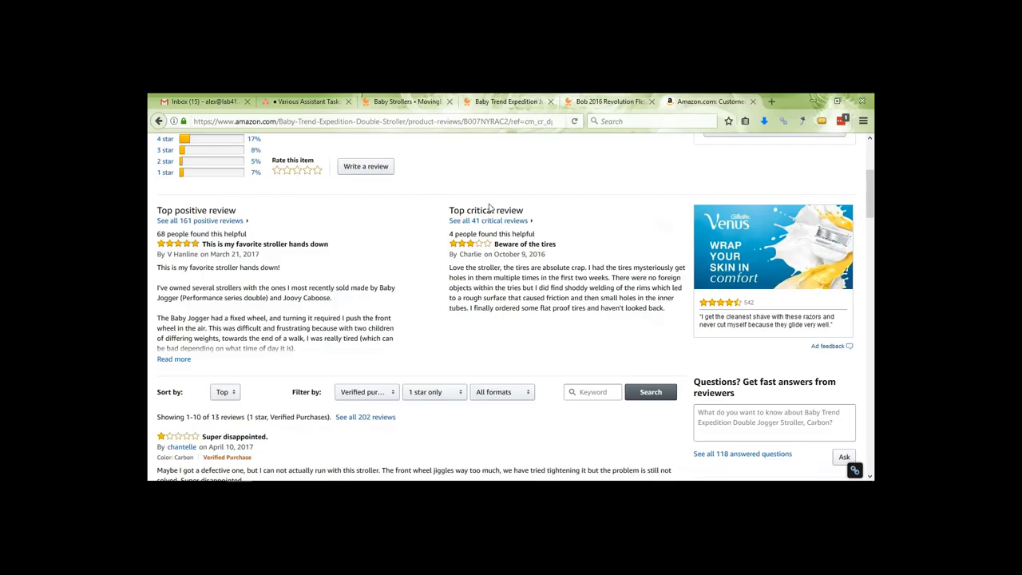
pyautogui.scroll(3, 337, 317)
pyautogui.click(346, 267)
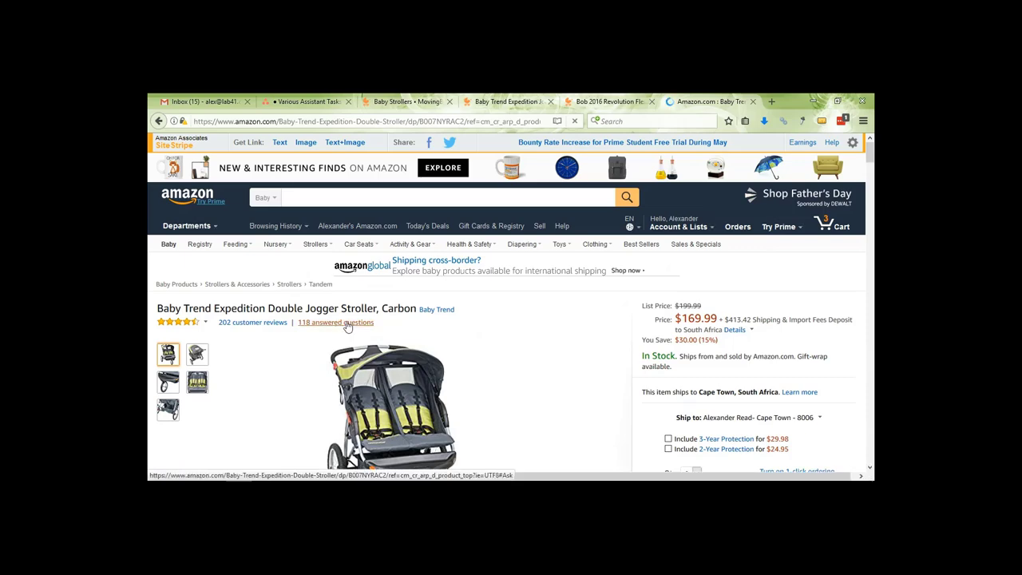
# Switch back to the Word product review template and examine its Checks To Complete Before Submitting For Review and Links Required sections
pyautogui.moveTo(342, 474)
pyautogui.click(231, 452)
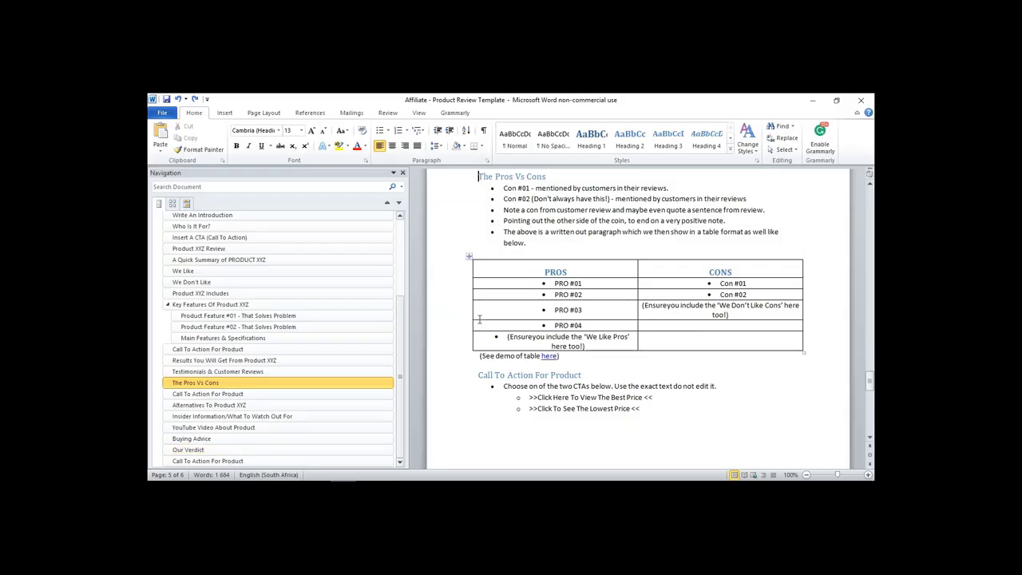
pyautogui.scroll(4, 402, 370)
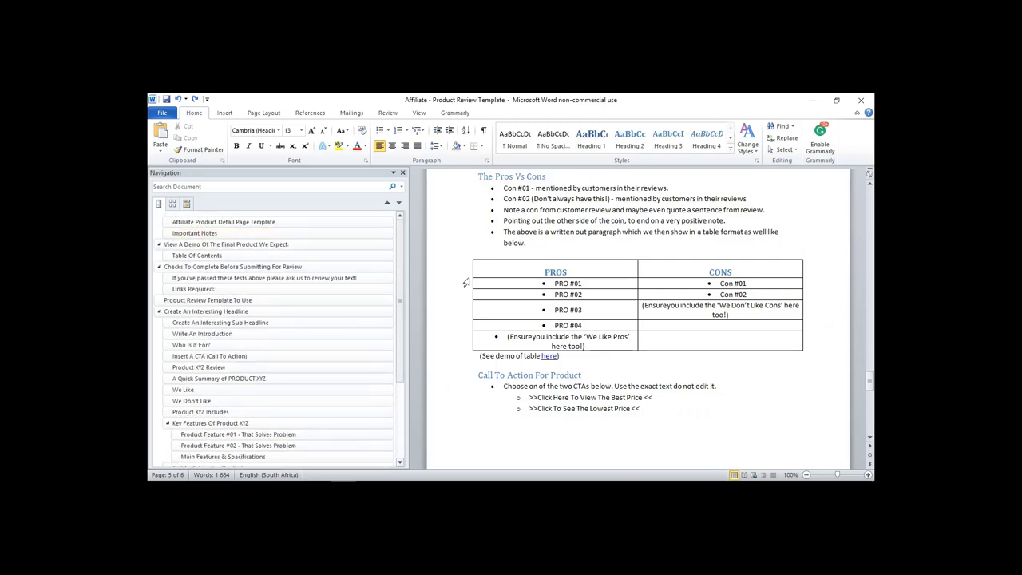
pyautogui.moveTo(869, 385); pyautogui.dragTo(869, 237)
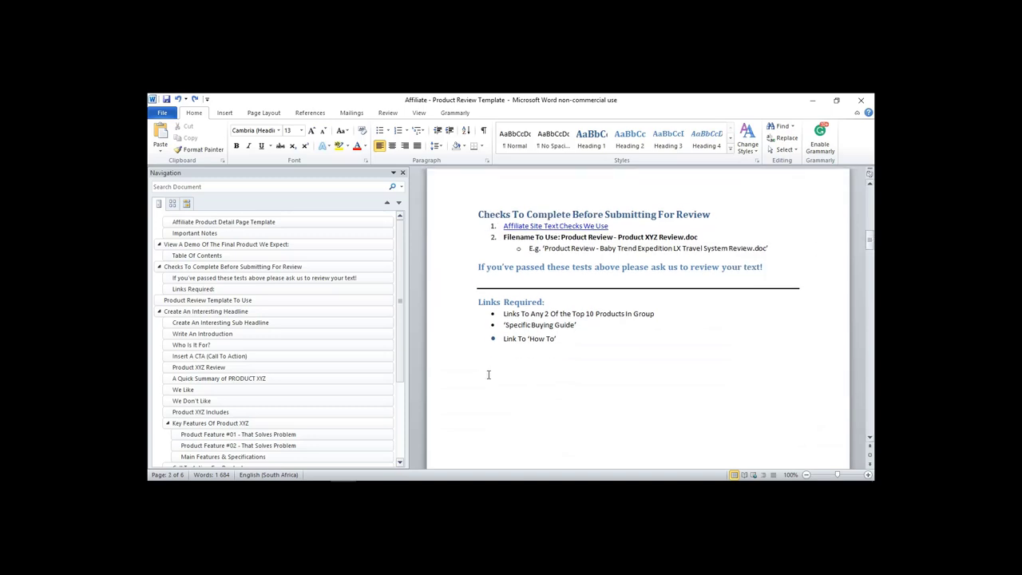
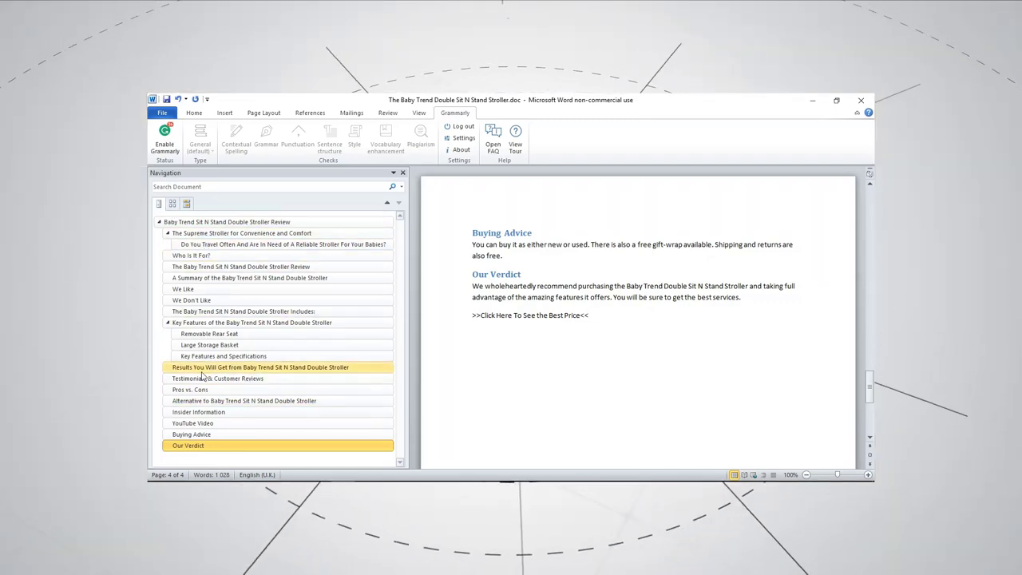
# Check Testimonials & Customer Reviews in the sample review and in the template, highlighting the template's rule about the time-of-writing disclaimer
pyautogui.click(198, 379)
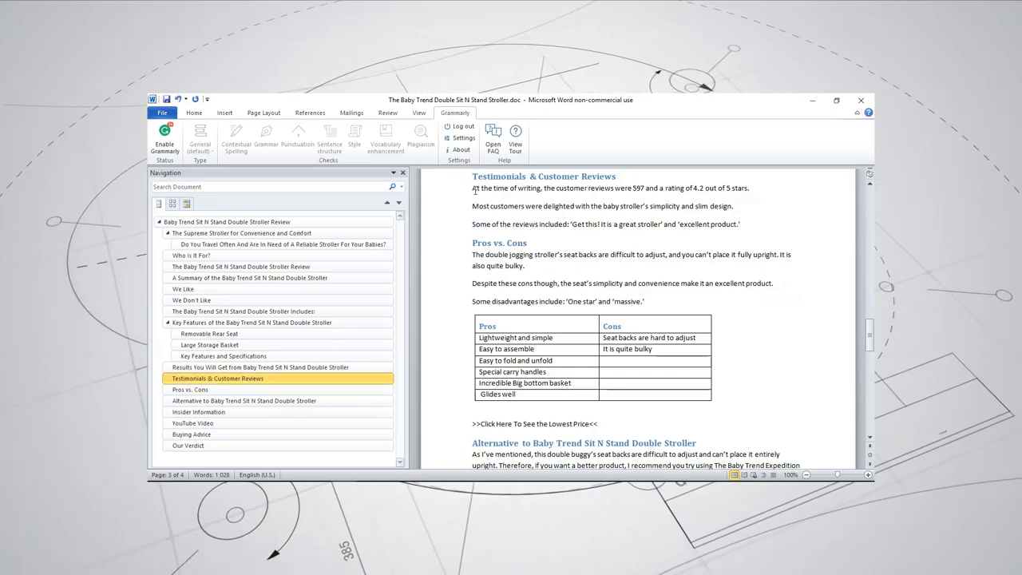
pyautogui.moveTo(472, 188); pyautogui.dragTo(508, 189)
pyautogui.click(343, 485)
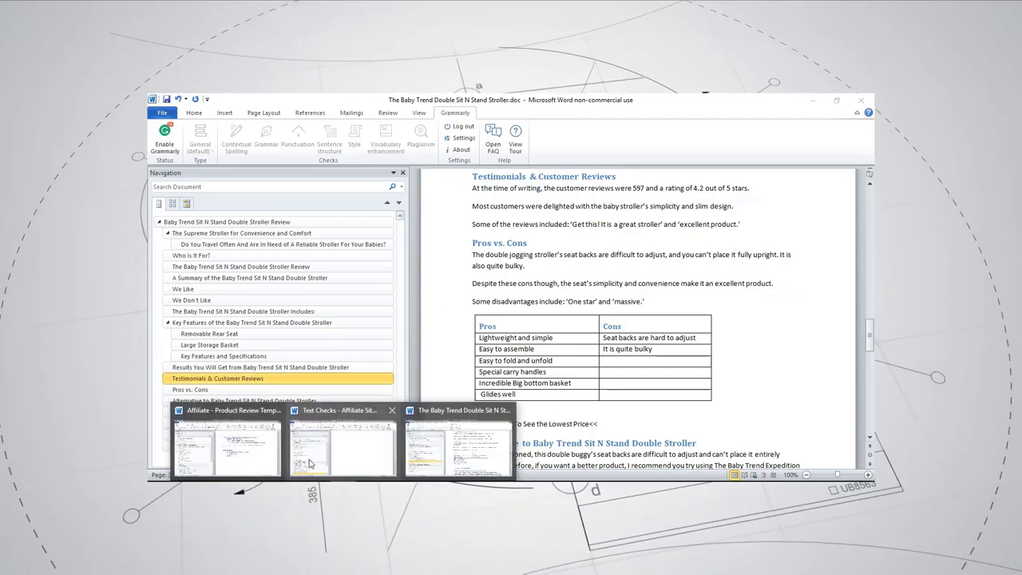
pyautogui.click(232, 453)
pyautogui.scroll(-5, 194, 409)
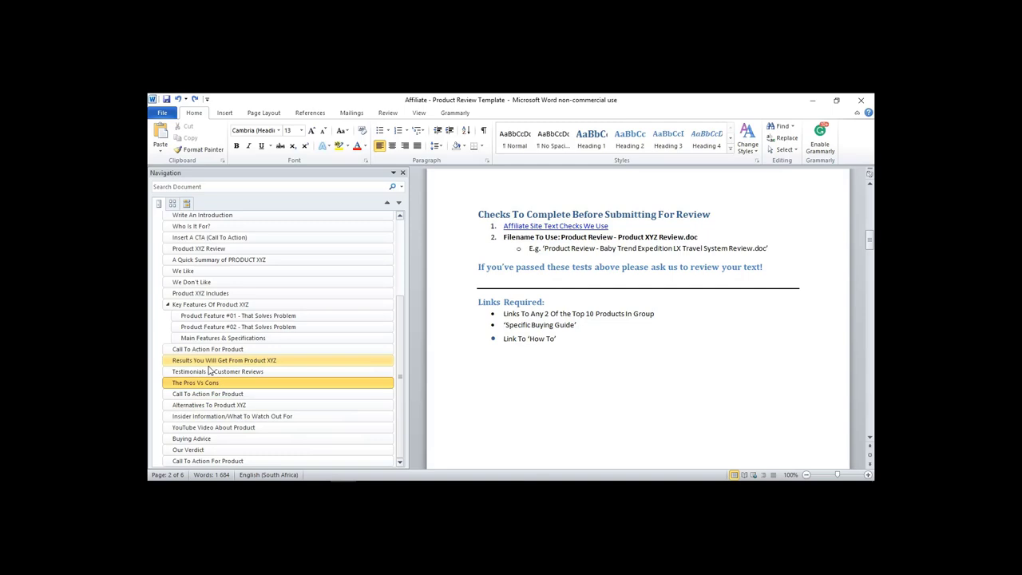
pyautogui.click(214, 372)
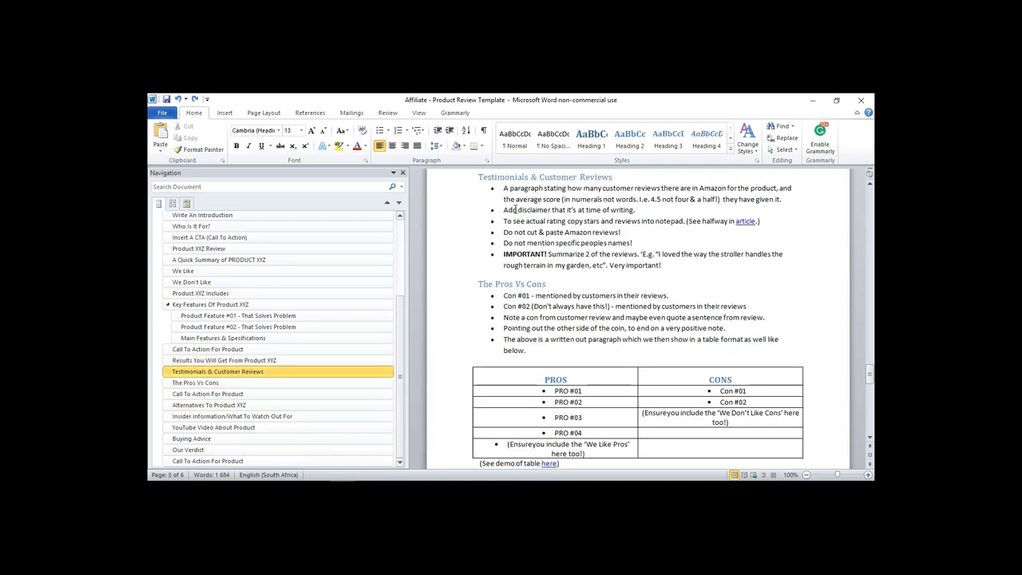
pyautogui.moveTo(503, 210); pyautogui.dragTo(635, 210)
# In the sample review's Testimonials & Customer Reviews section, highlight the disclaimer wording, review count and rating, customer opinion and quoted reviews
pyautogui.click(410, 463)
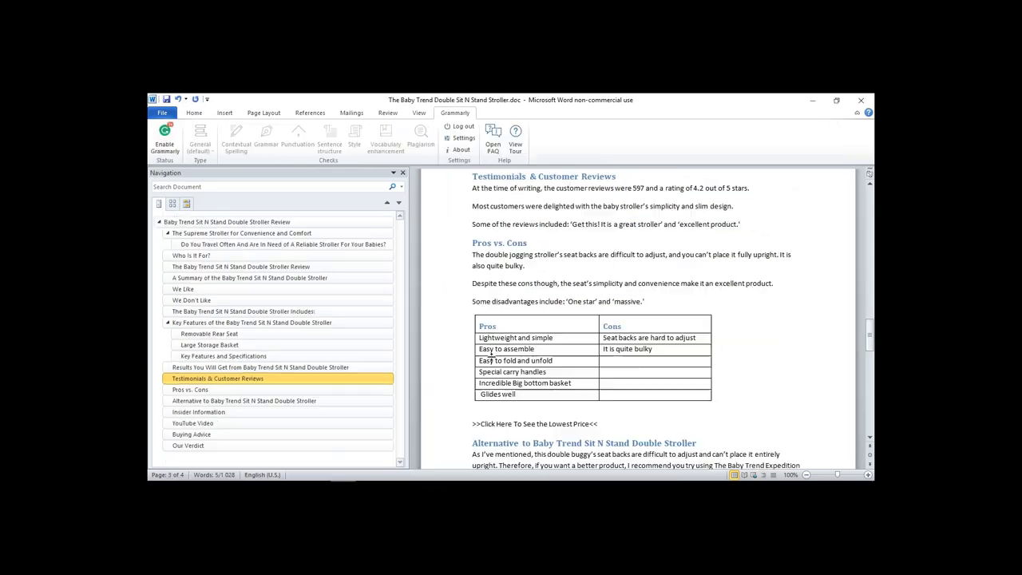
pyautogui.moveTo(472, 188); pyautogui.dragTo(543, 188)
pyautogui.moveTo(633, 188); pyautogui.dragTo(749, 188)
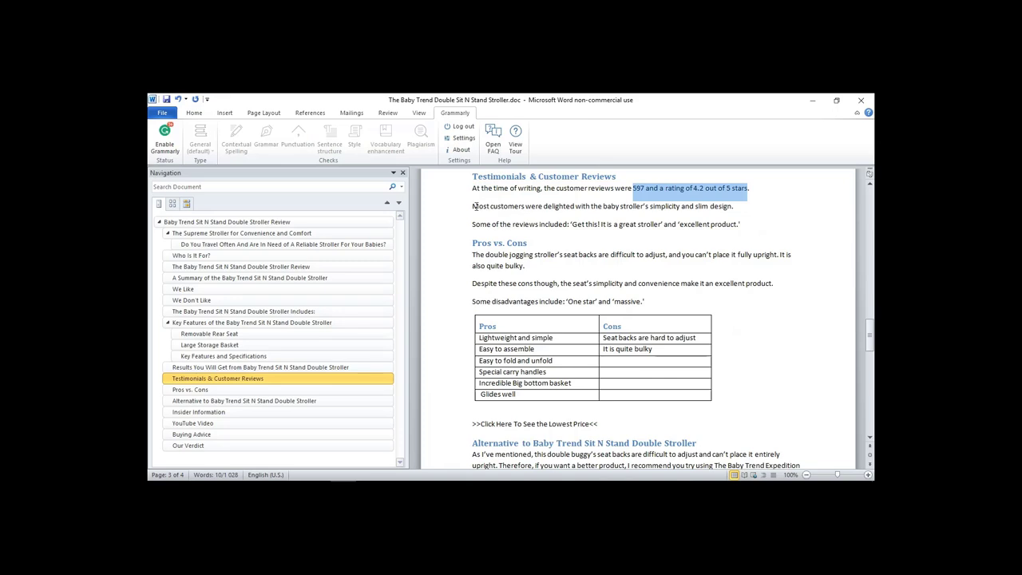
pyautogui.moveTo(473, 206); pyautogui.dragTo(733, 206)
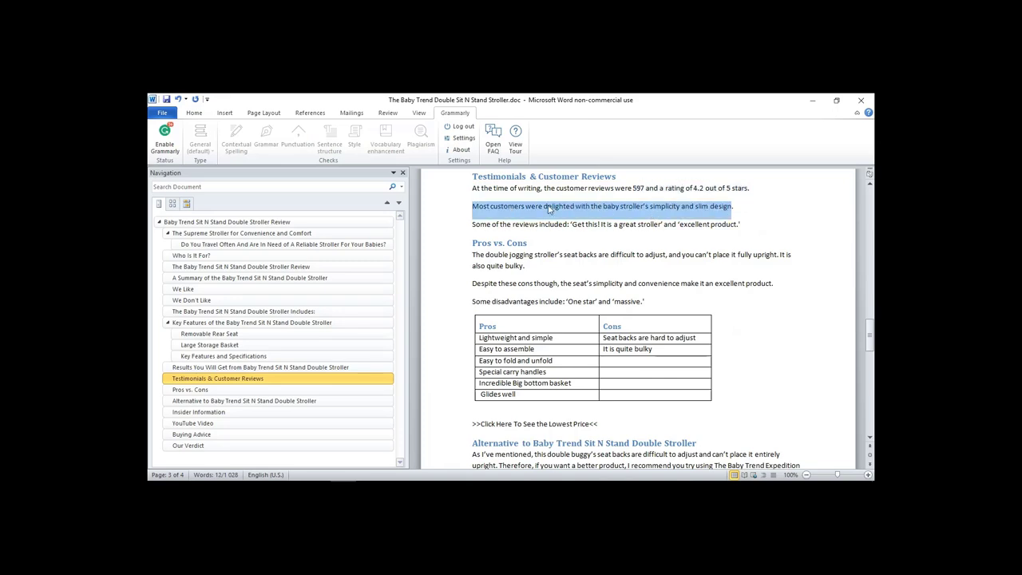
pyautogui.moveTo(472, 225); pyautogui.dragTo(755, 226)
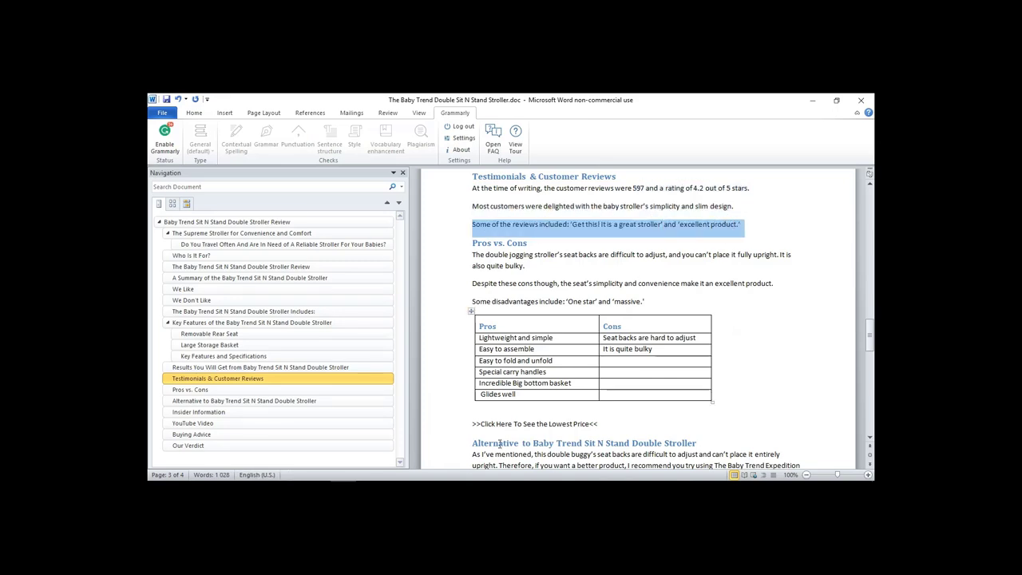
# Highlight the template's "Summarize 2 of the reviews" instruction and return to the sample review's testimonials and Pros vs. Cons table
pyautogui.click(255, 444)
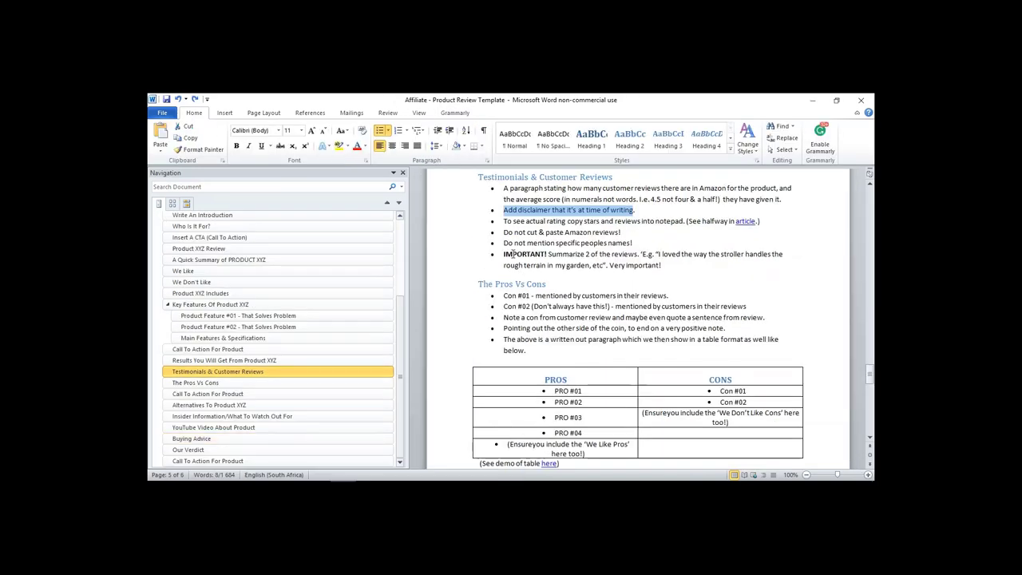
pyautogui.moveTo(548, 254); pyautogui.dragTo(641, 254)
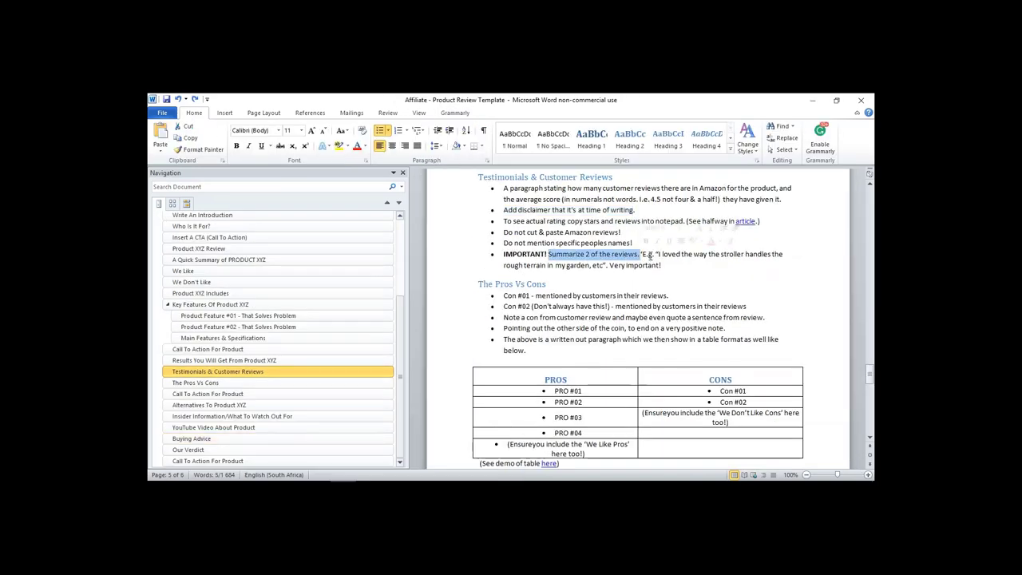
pyautogui.click(461, 449)
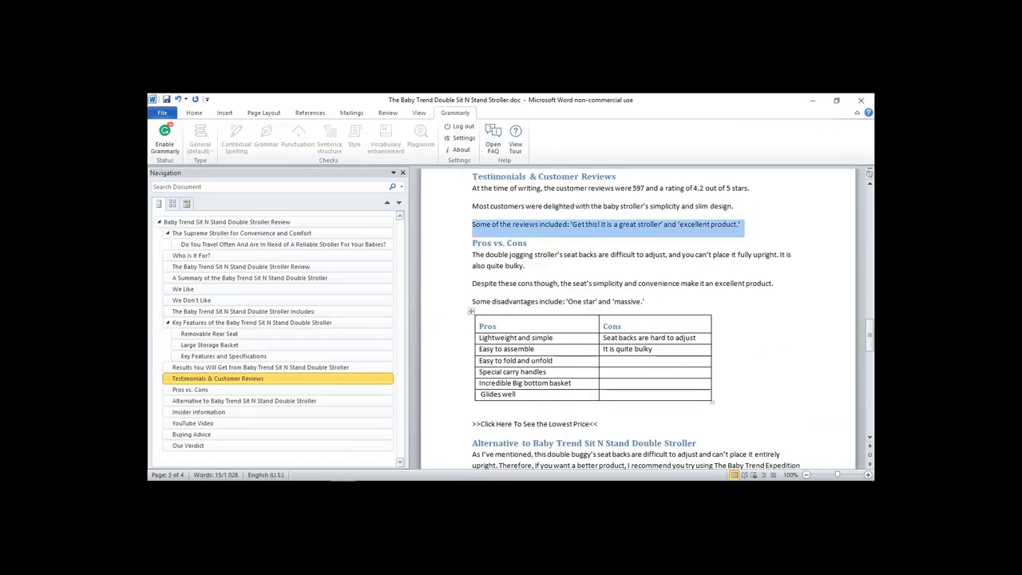
pyautogui.scroll(-2, 691, 274)
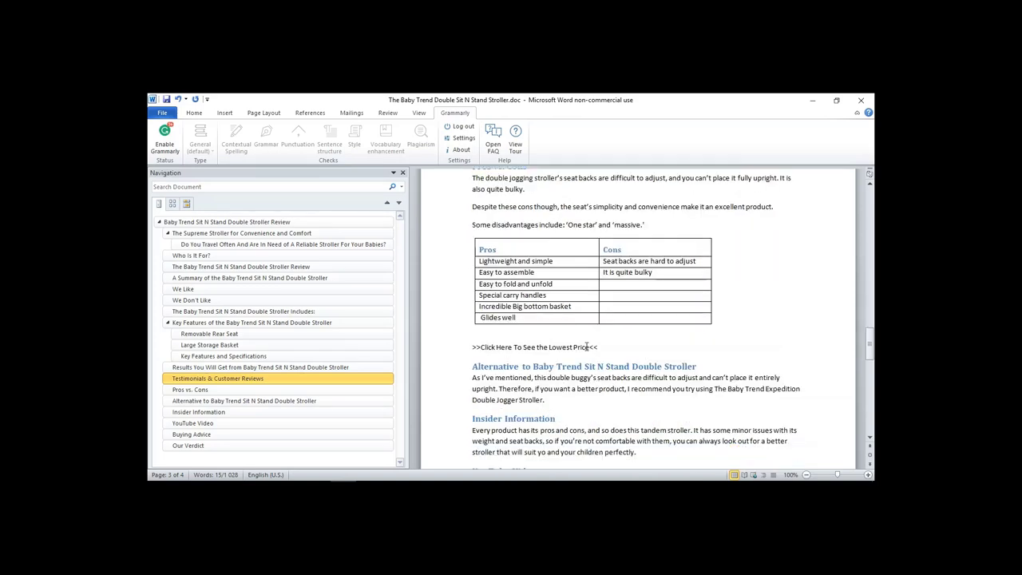
# Switch to the product review template and examine its Alternatives To Product XYZ section
pyautogui.click(344, 489)
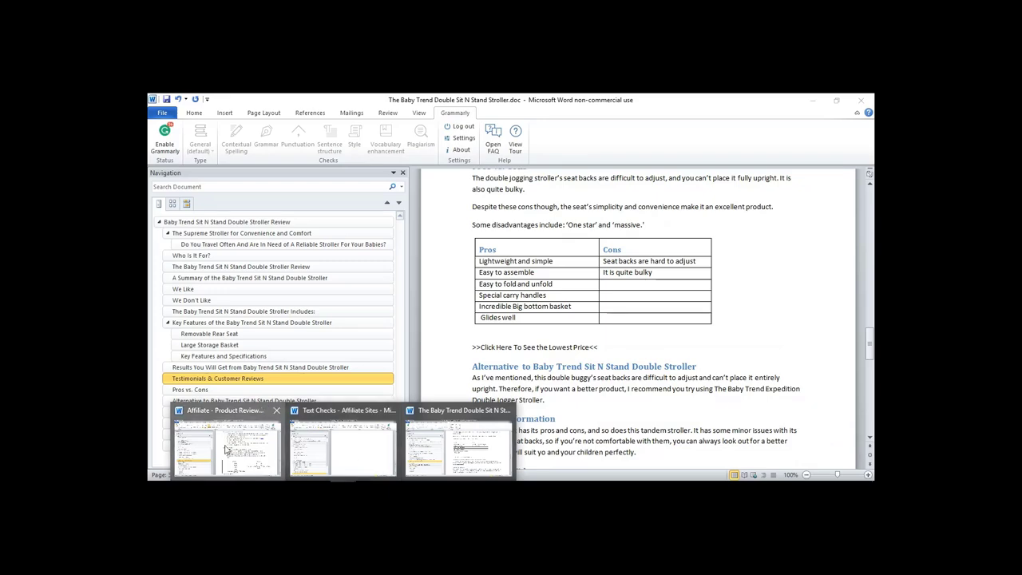
pyautogui.click(226, 451)
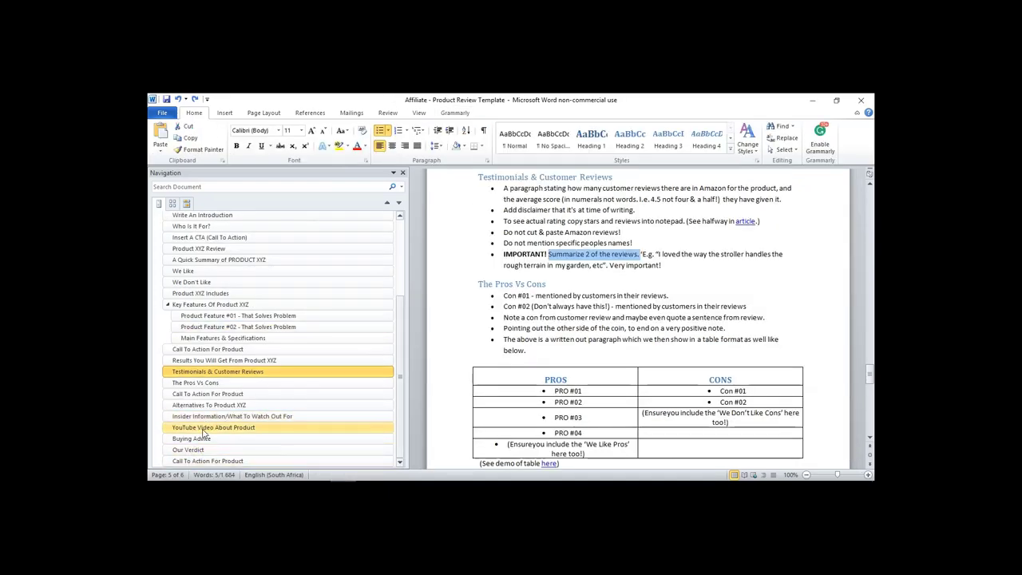
pyautogui.click(209, 406)
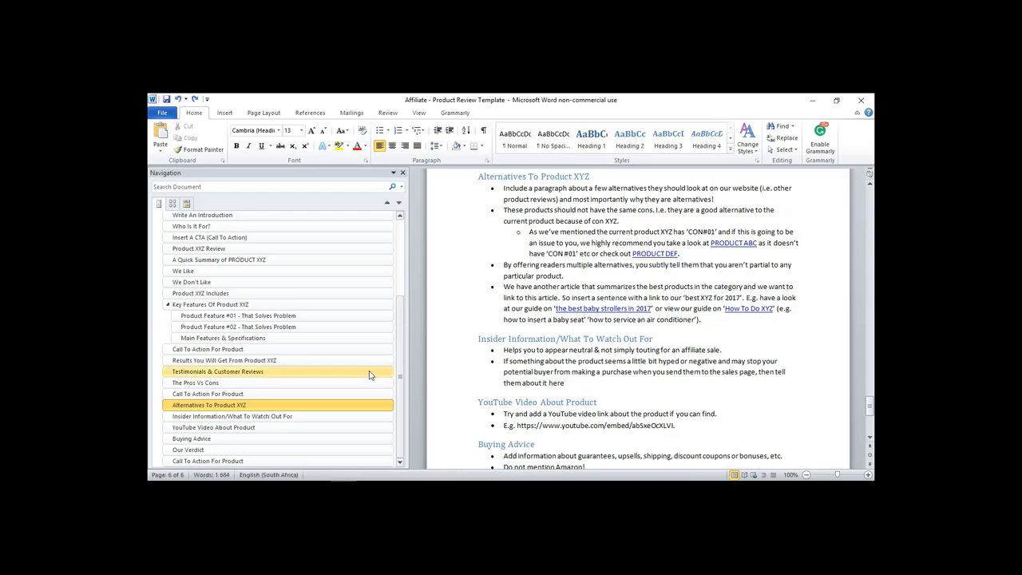
# Compare the template's bold "Stroller Weight" example under Main Features & Specifications with the sample review's Key Features and Specifications list
pyautogui.click(320, 338)
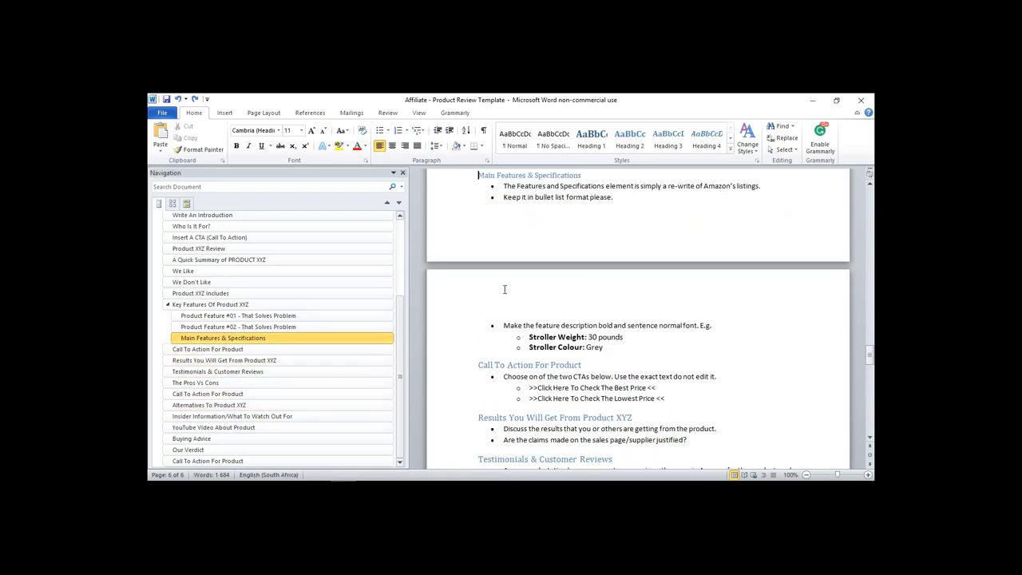
pyautogui.moveTo(530, 337); pyautogui.dragTo(586, 338)
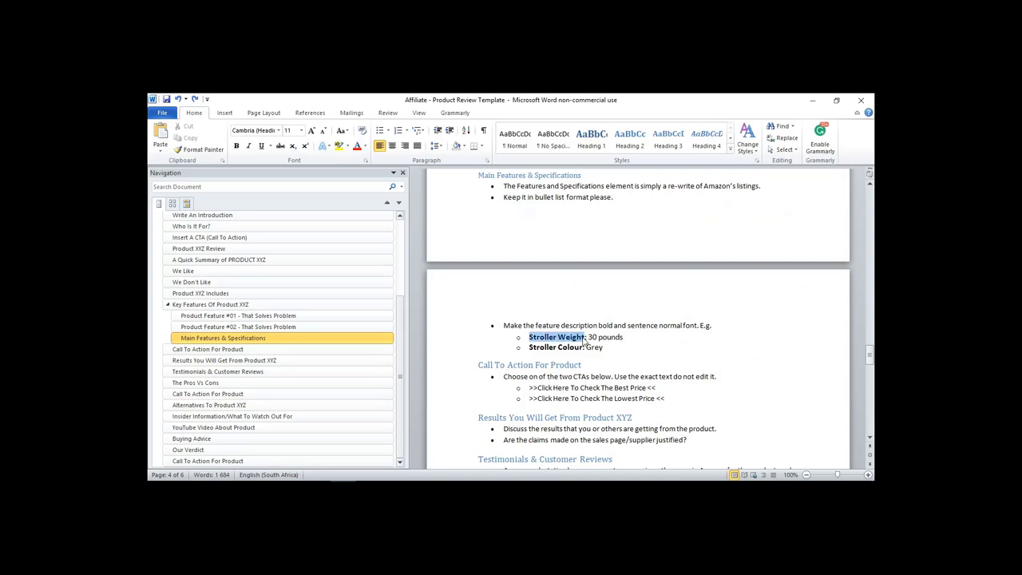
pyautogui.click(376, 444)
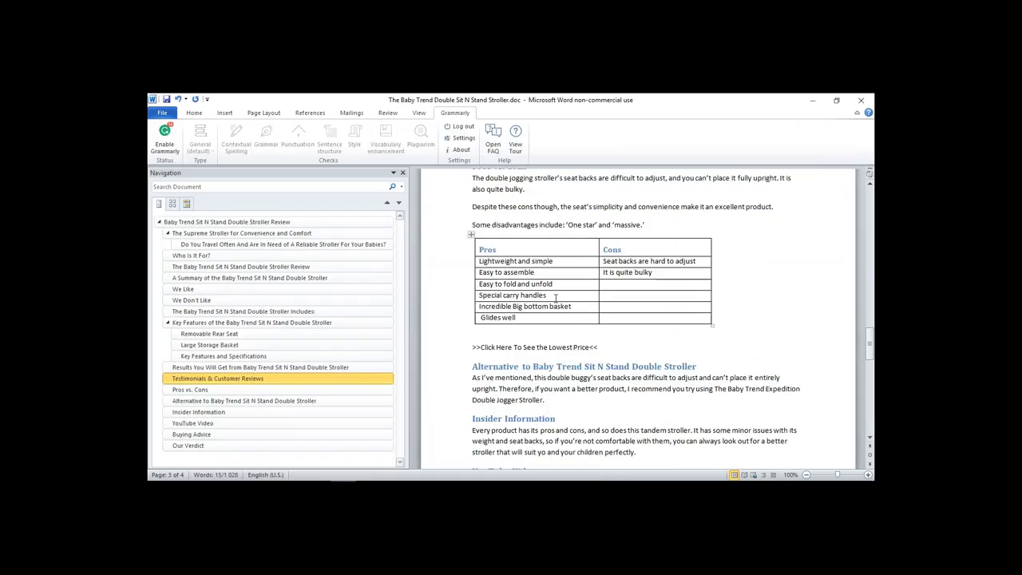
pyautogui.click(205, 356)
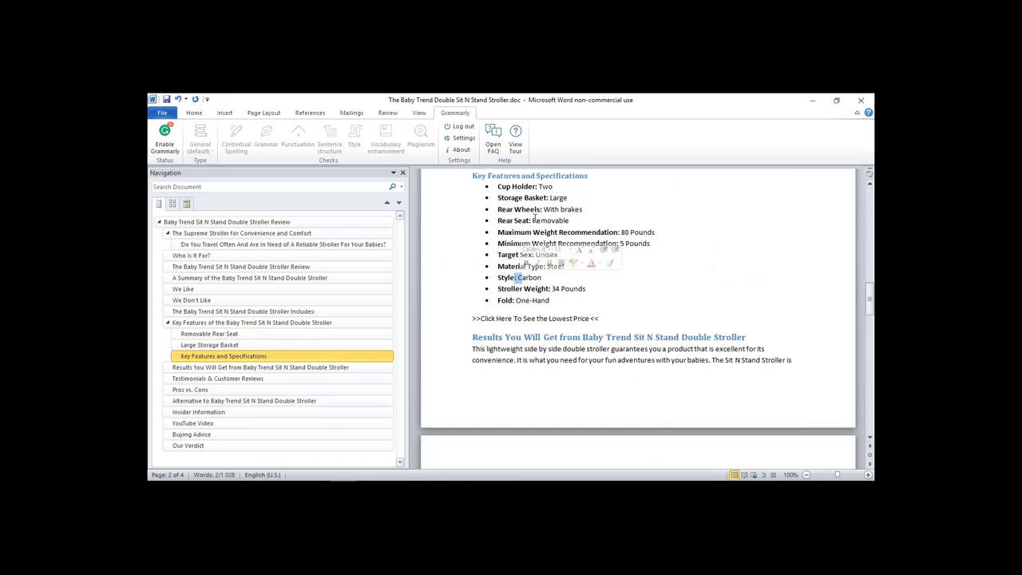
pyautogui.moveTo(531, 221); pyautogui.dragTo(533, 221)
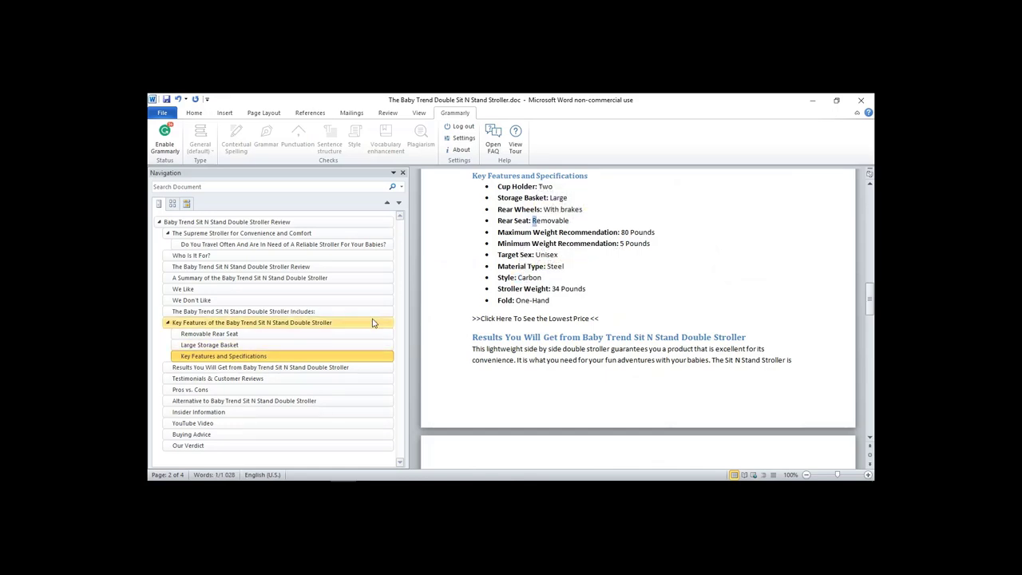
# Look through the sample review from its title and opening headline down to its Key Features section
pyautogui.click(225, 234)
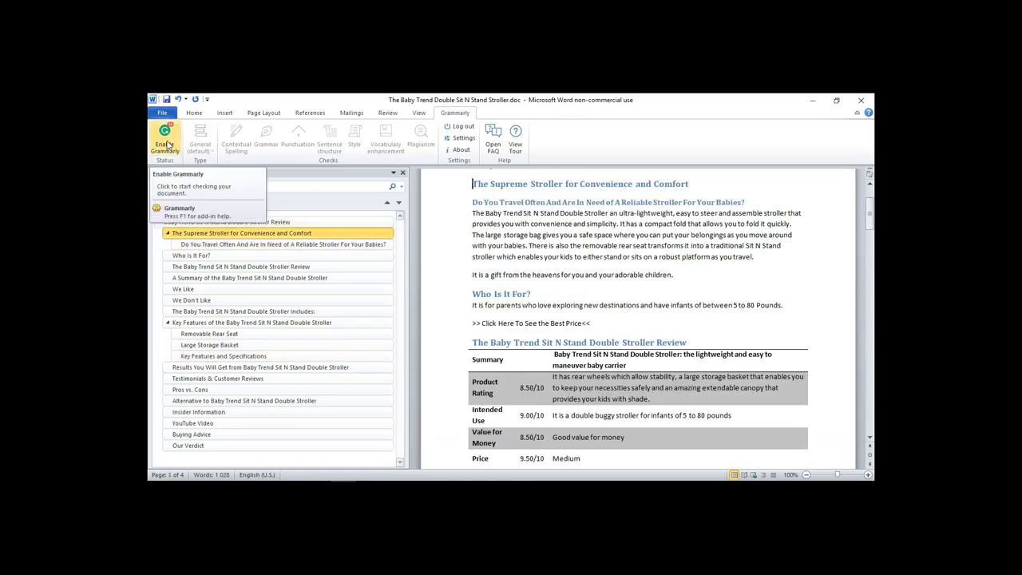
pyautogui.moveTo(870, 223); pyautogui.dragTo(870, 203)
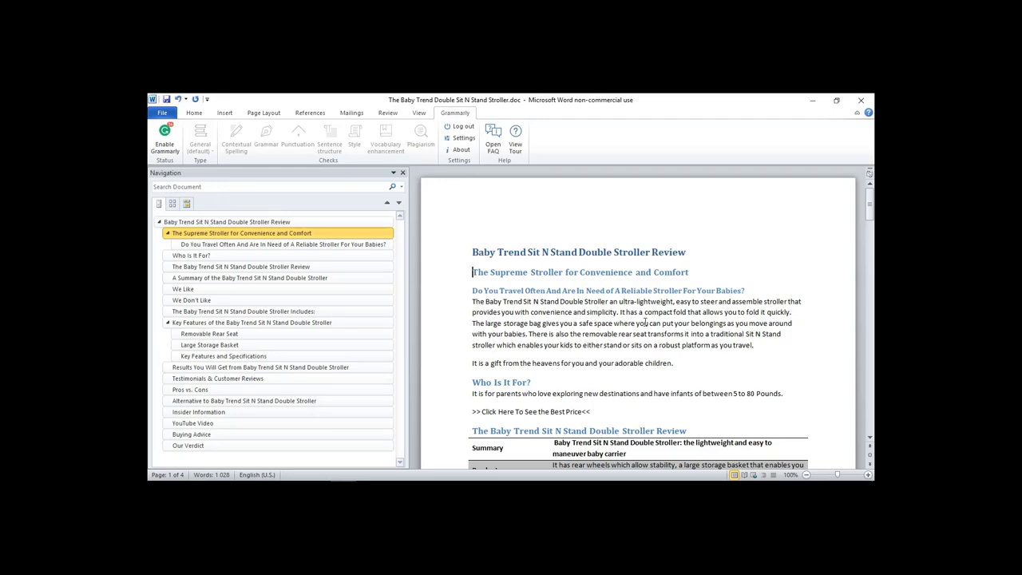
pyautogui.scroll(-12, 645, 323)
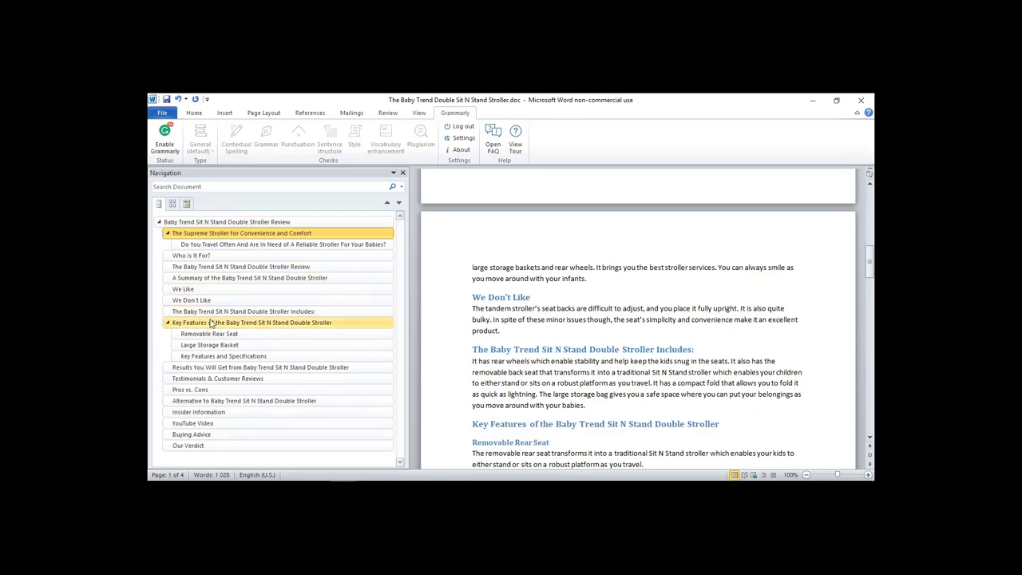
# Revisit the sample review's Testimonials, Key Features and Specifications, and Alternative sections, and return to the Supreme Stroller heading
pyautogui.click(215, 380)
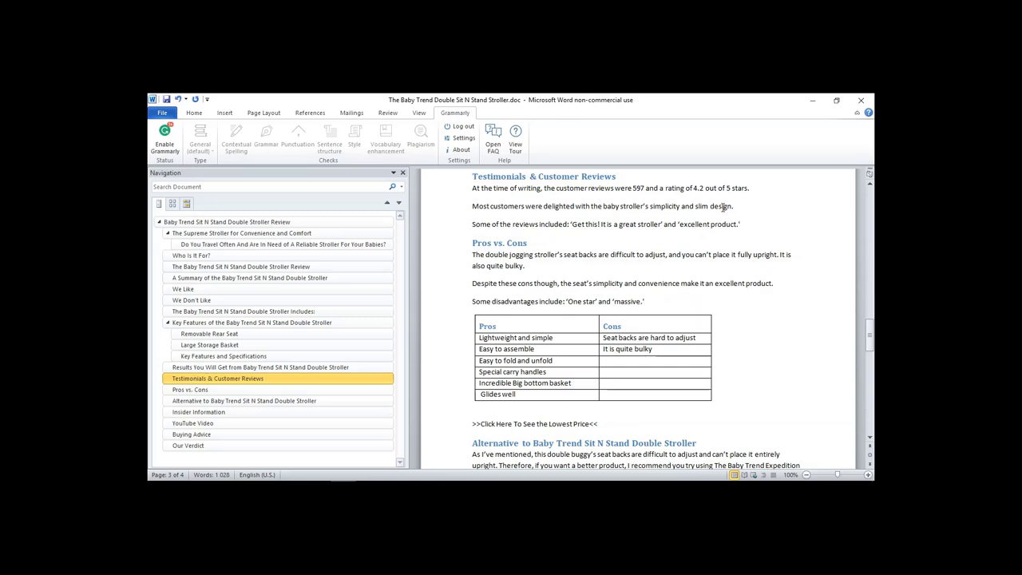
pyautogui.click(215, 357)
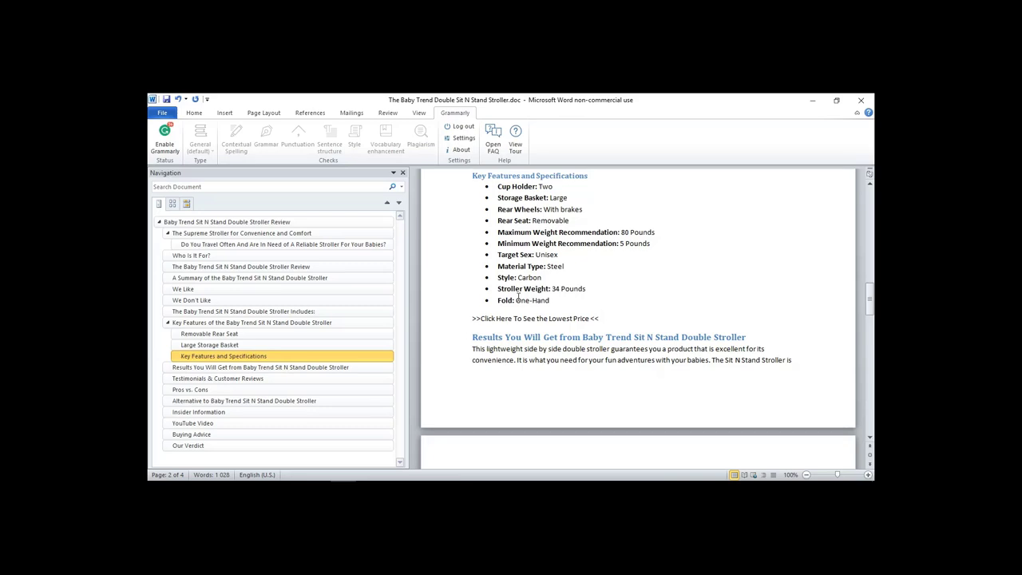
pyautogui.click(212, 401)
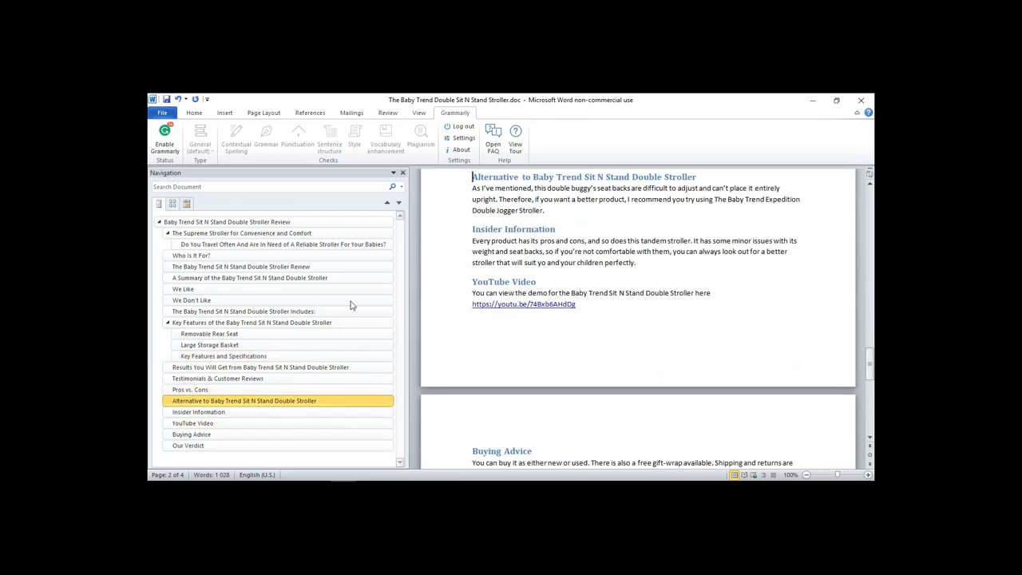
pyautogui.click(226, 233)
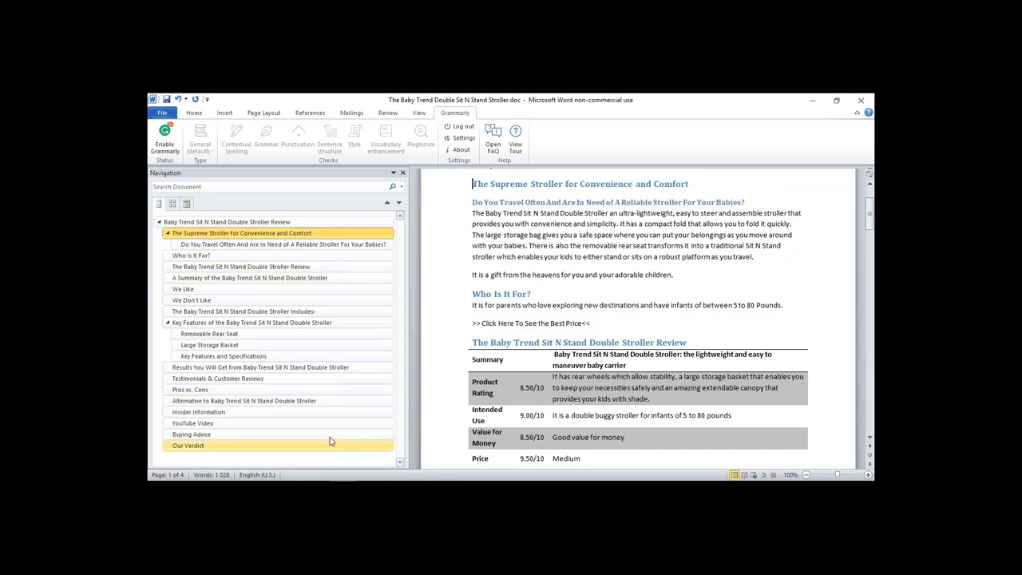
pyautogui.moveTo(239, 489)
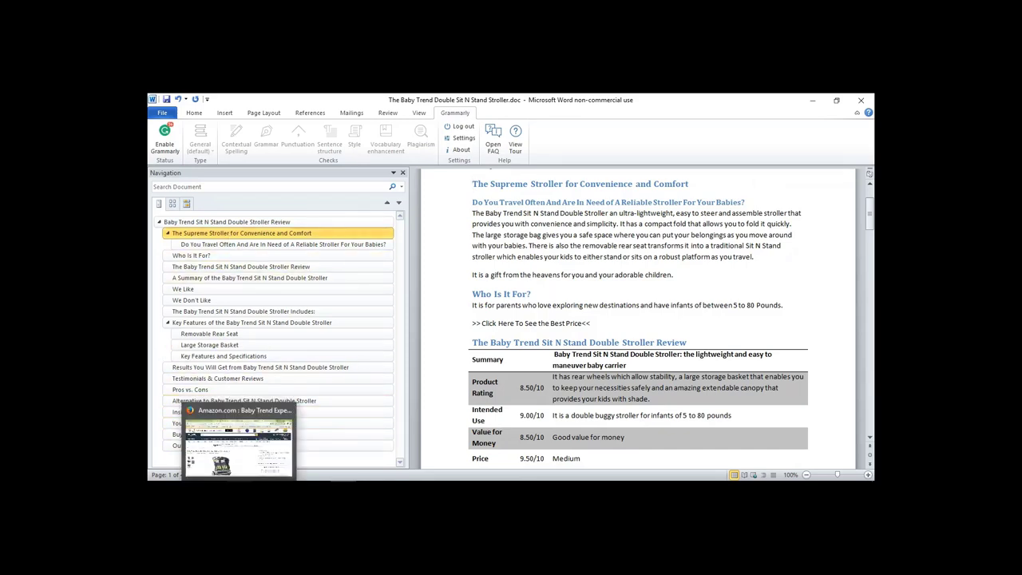